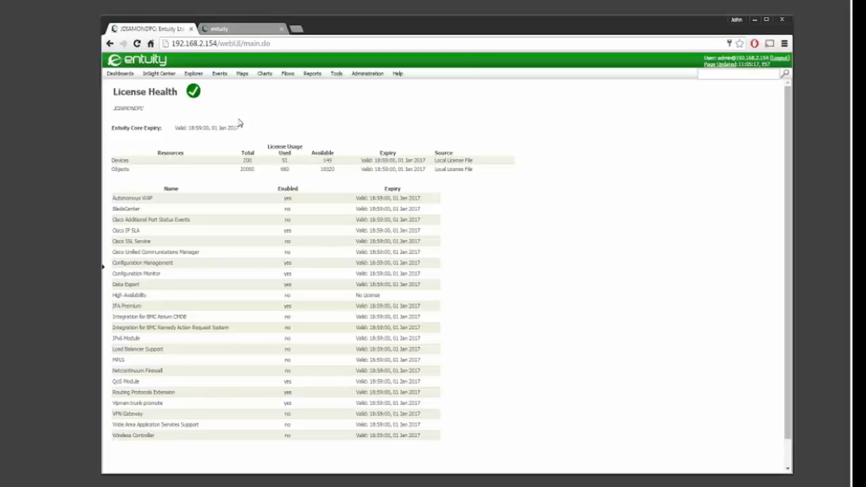
Switch to Component Viewer, check the options for creating a credential set on the server and Credential Sets folder, and view the Ramsey Lab set
key("alt+Tab")
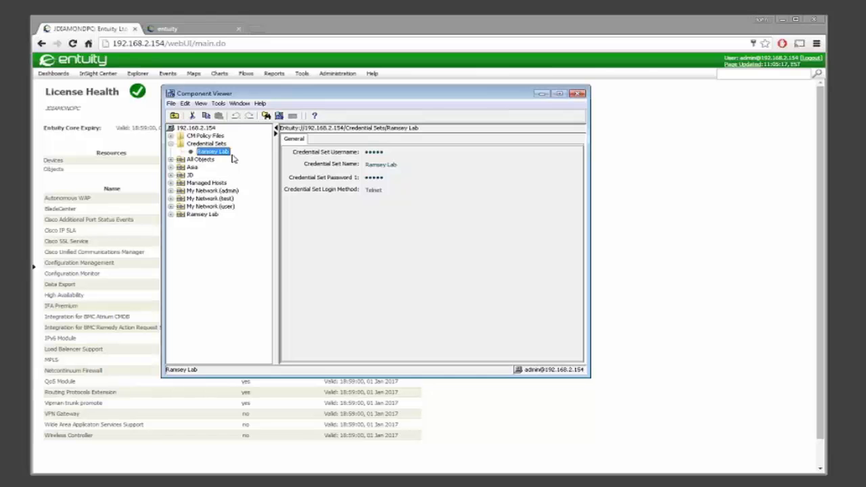
right_click(193, 130)
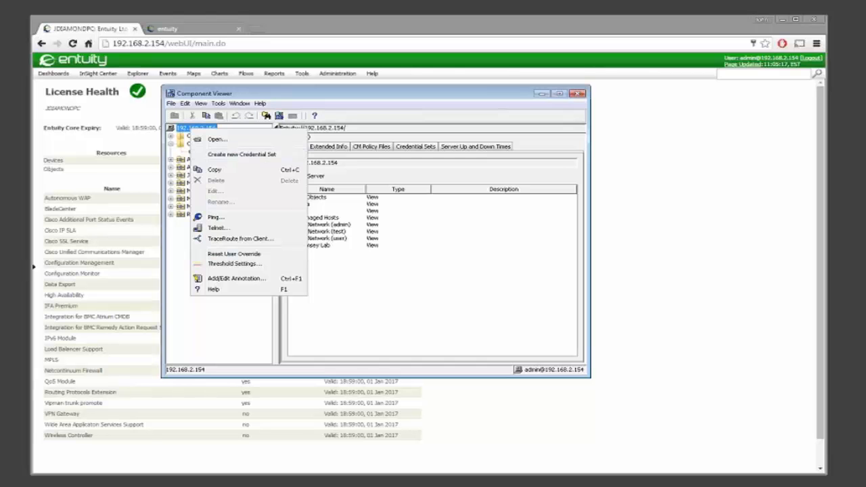
left_click(181, 233)
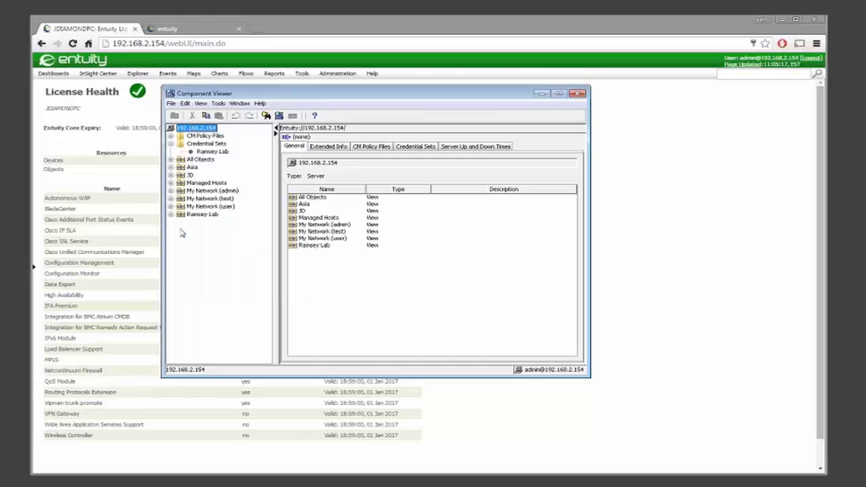
left_click(212, 145)
right_click(211, 147)
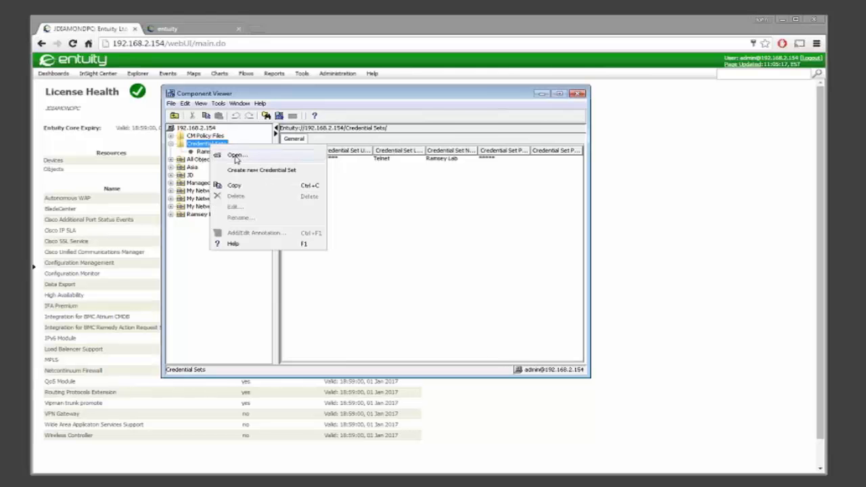
left_click(190, 236)
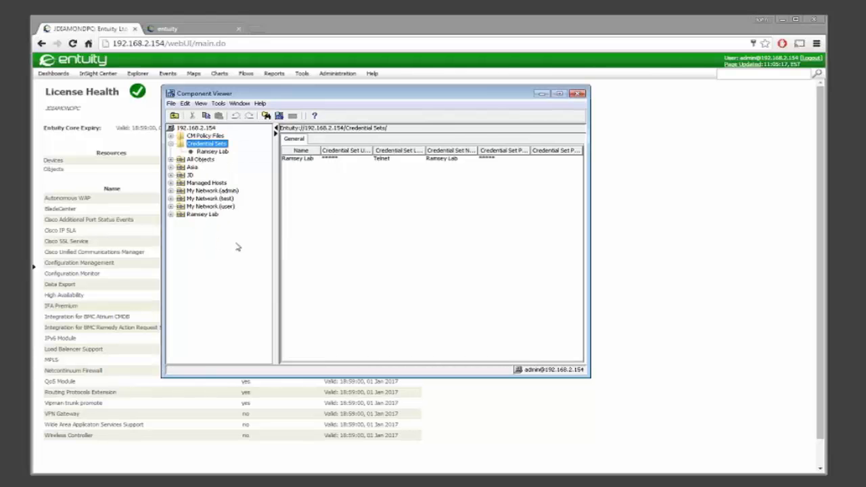
left_click(209, 153)
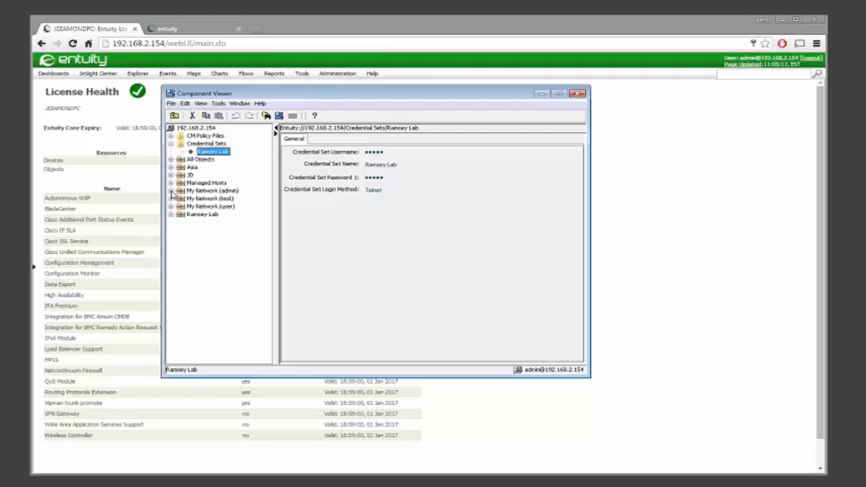
Open the attribute settings of BOSTON-ROUTER from the Routers under My Network (admin) for editing
left_click(171, 191)
left_click(181, 199)
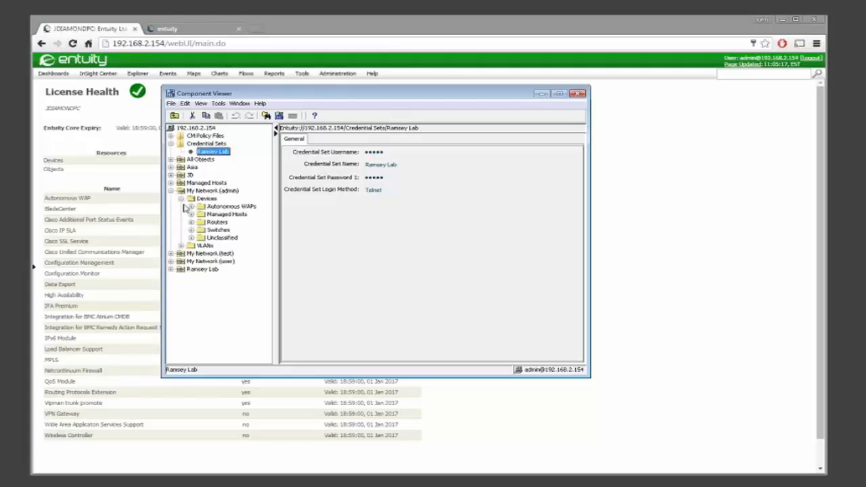
left_click(192, 222)
left_click(239, 231)
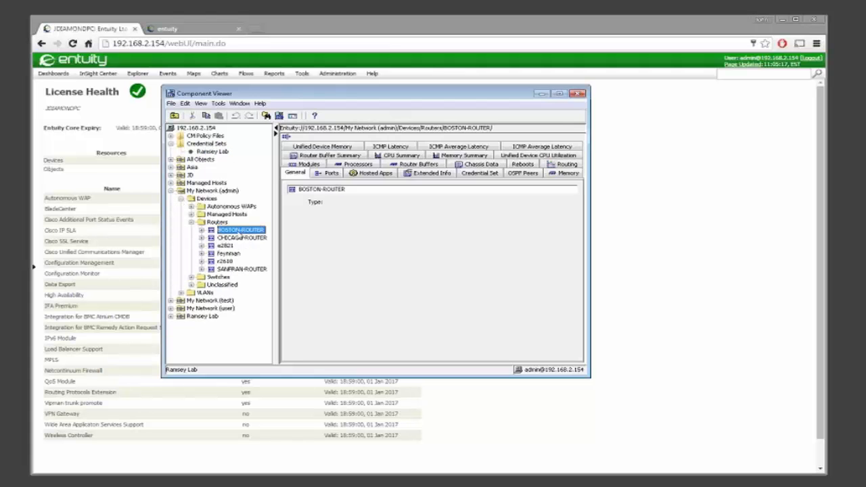
right_click(239, 232)
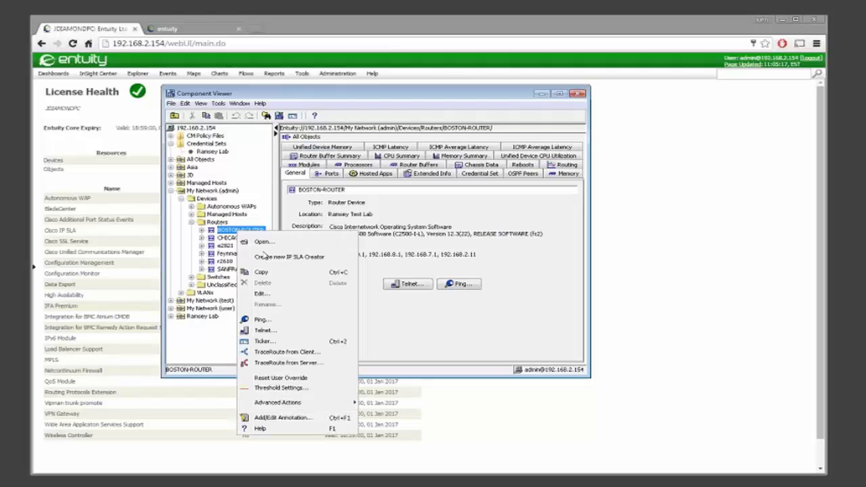
left_click(262, 293)
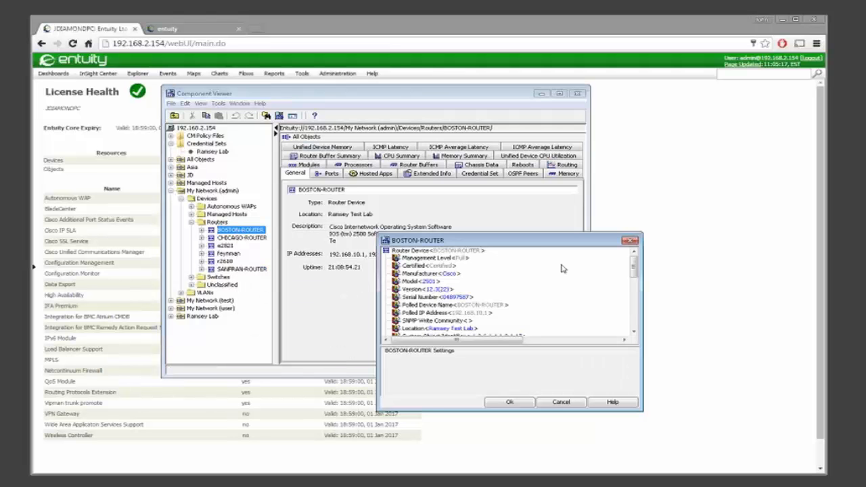
Review the choices for BOSTON-ROUTER's Credential Set attribute and close its settings without saving
left_click_drag(631, 269, 638, 321)
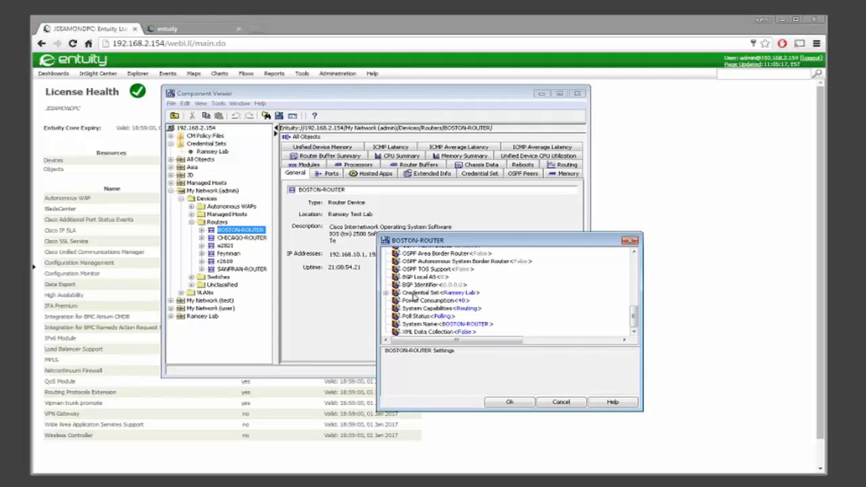
left_click(422, 293)
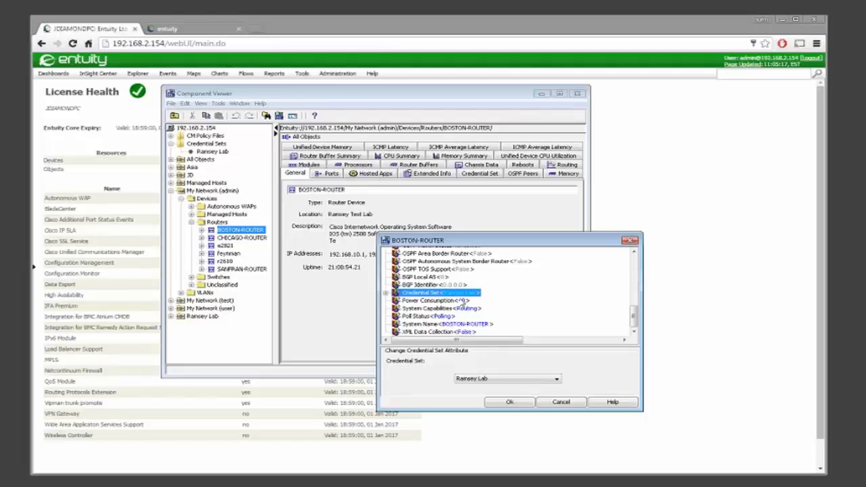
left_click(465, 380)
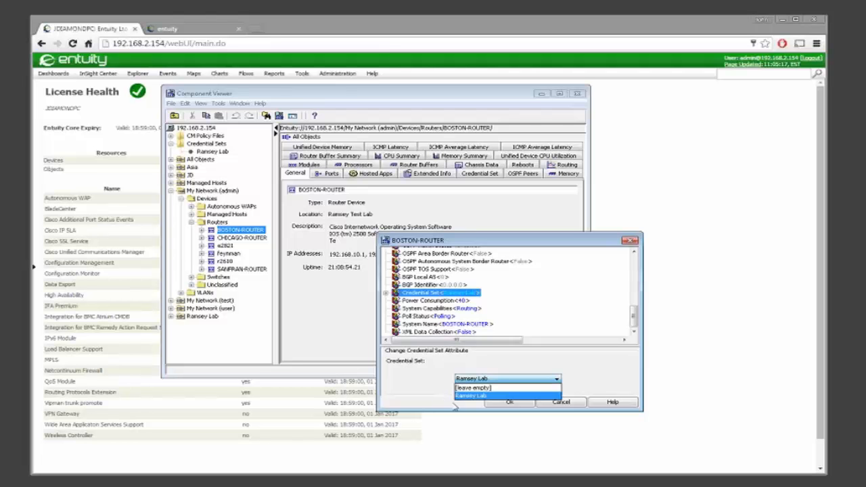
left_click(449, 392)
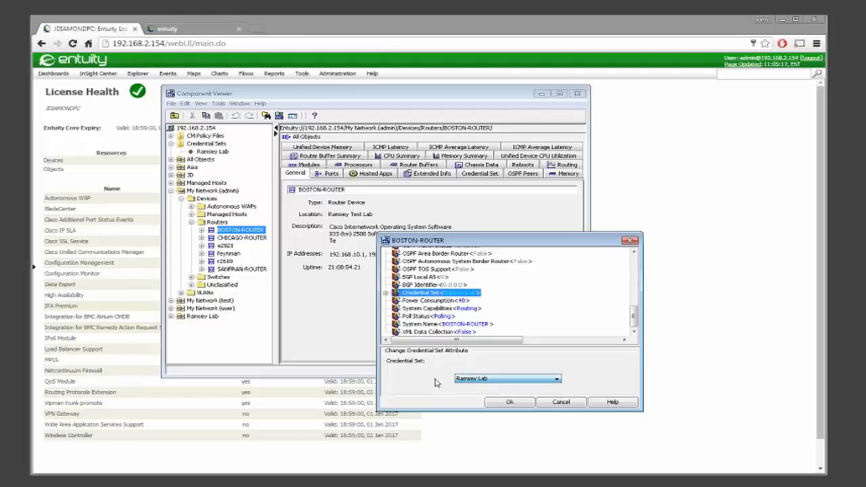
left_click(565, 405)
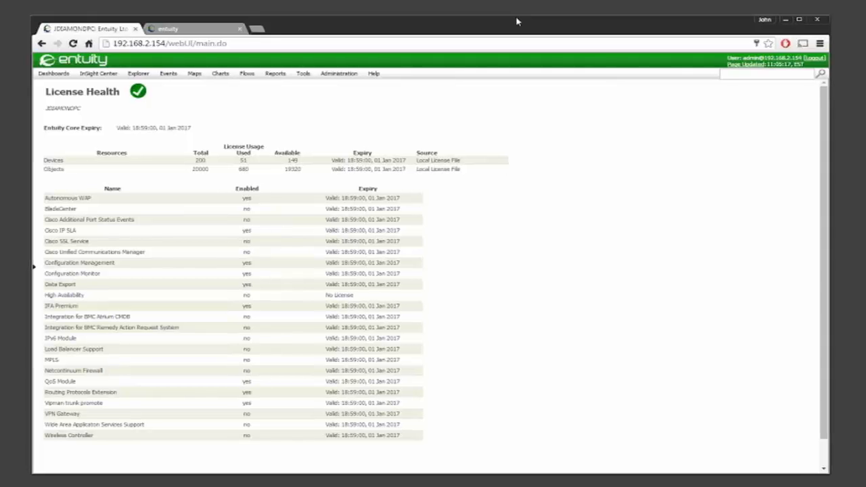
Switch to the Entuity web interface and show the Configuration Management tasks available for BOSTON-ROUTER in the Explorer
left_click(146, 77)
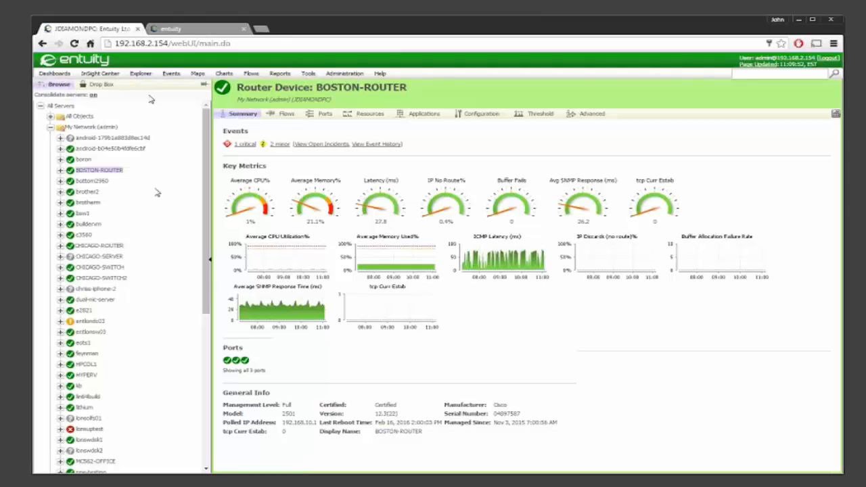
right_click(107, 175)
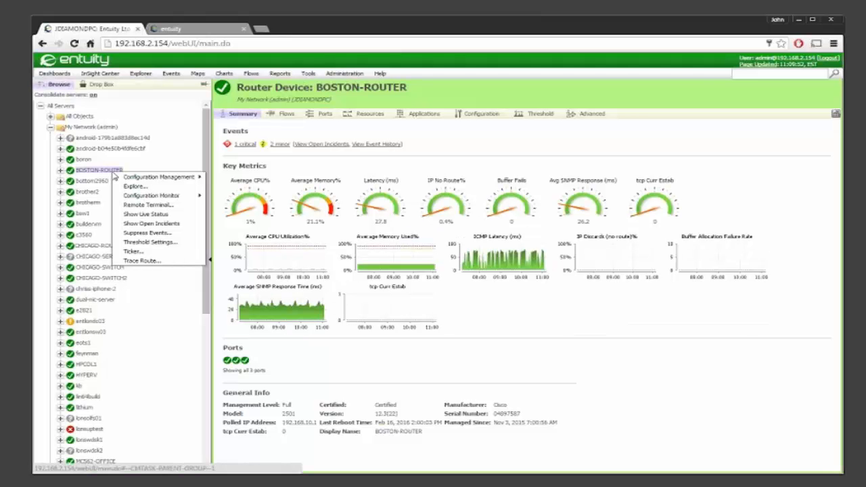
mouse_move(132, 178)
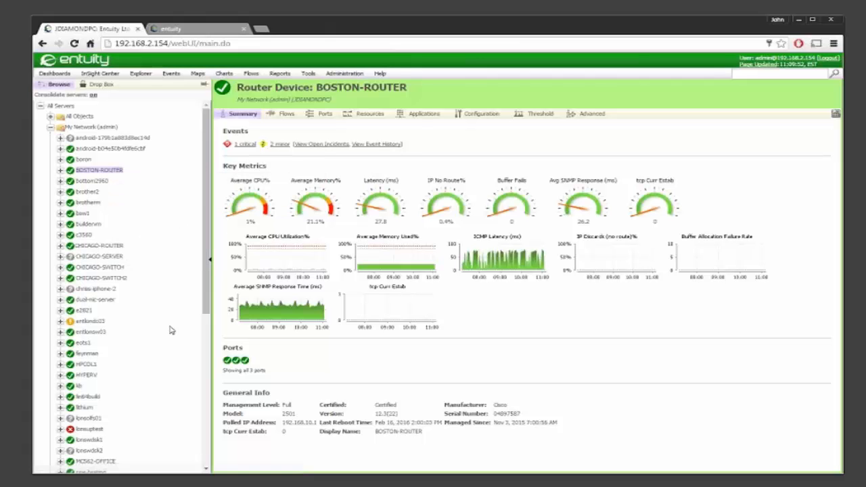
Consult the Configuration Management Script Examples help page and review BOSTON-ROUTER's Configuration Management tasks again
left_click(201, 29)
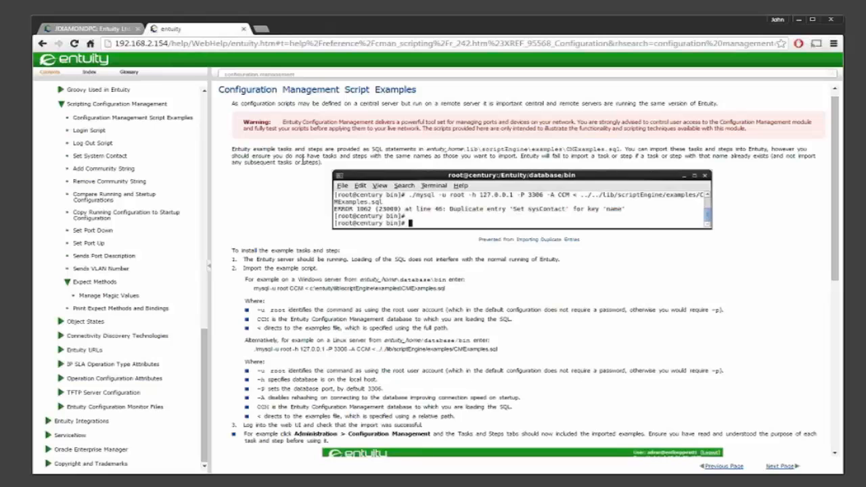
left_click(81, 29)
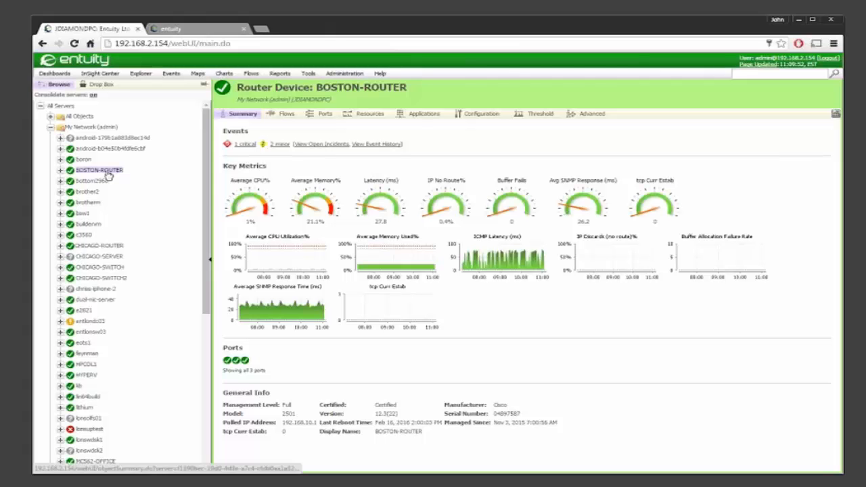
right_click(114, 172)
mouse_move(171, 178)
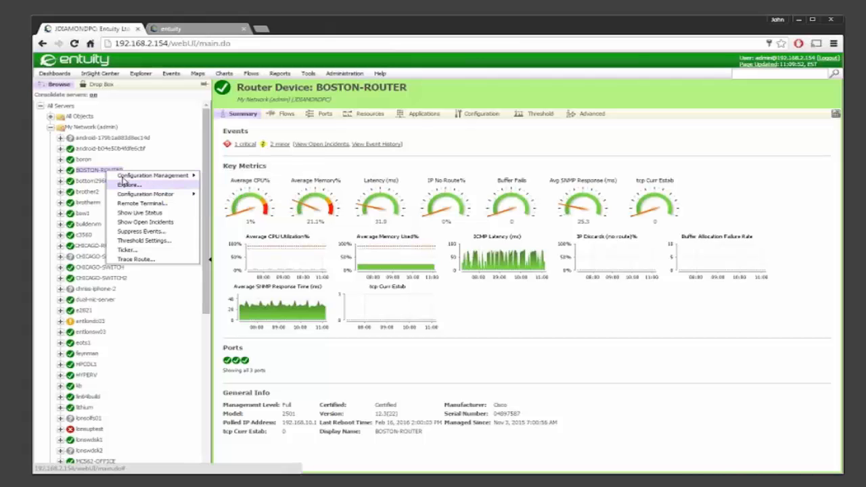
key("Escape")
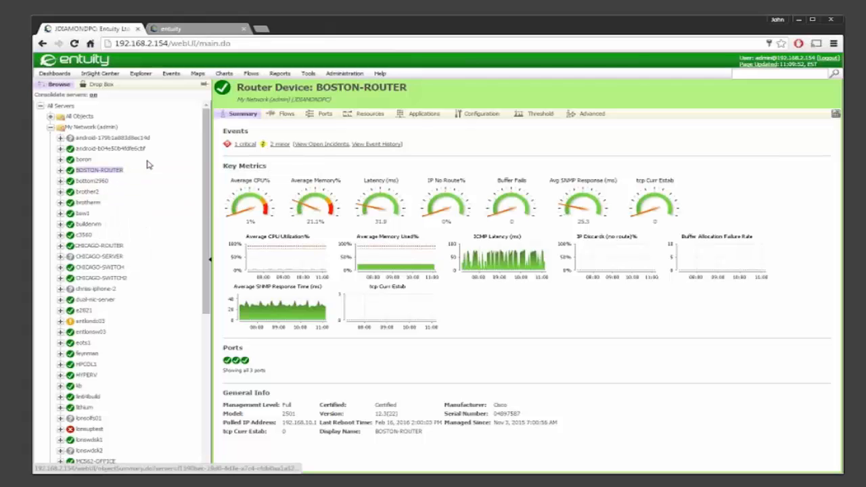
Expand BOSTON-ROUTER and review the Configuration Management tasks available for its Ethernet0 port
left_click(60, 170)
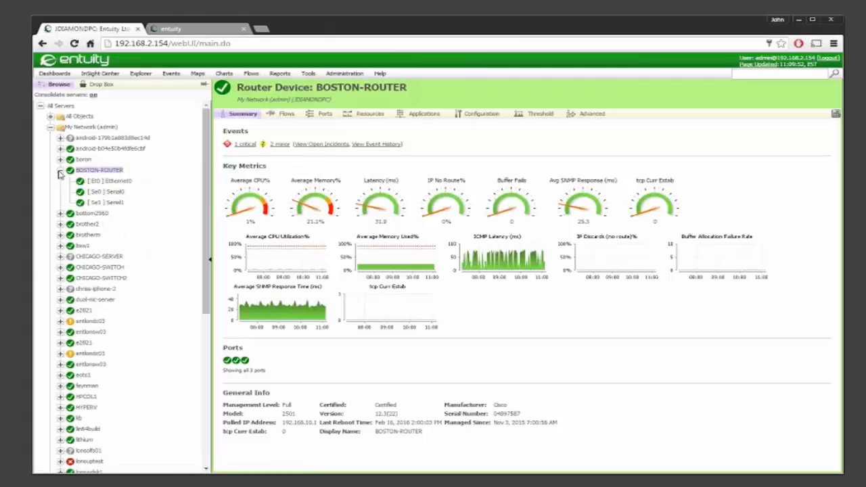
right_click(125, 181)
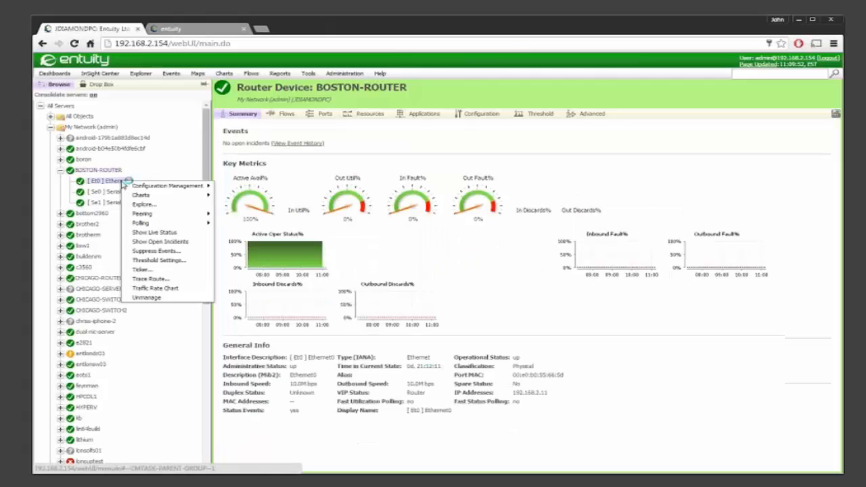
mouse_move(196, 186)
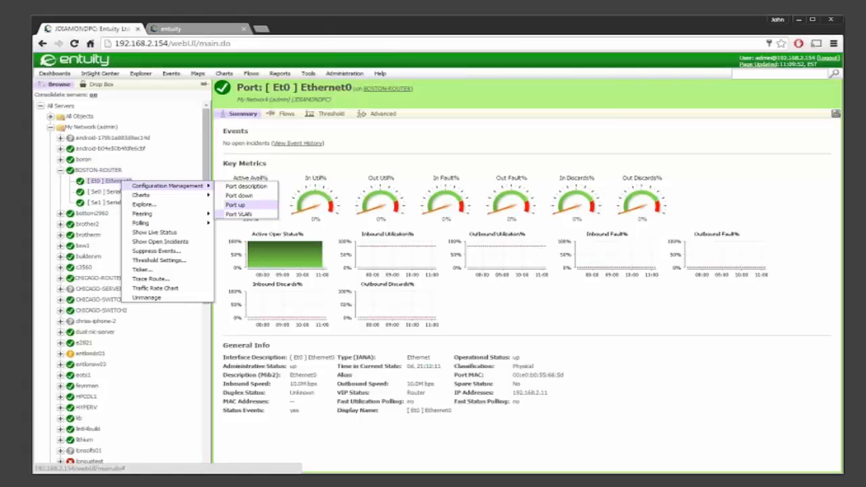
left_click(148, 178)
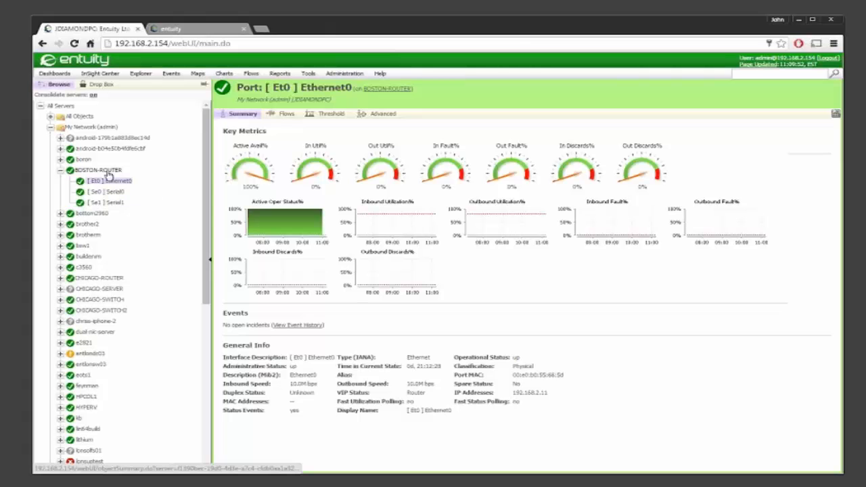
Select CHICAGO-ROUTER through CHICAGO-SWITCH2 in the My Network (admin) view and review their shared Configuration Management tasks
left_click(99, 128)
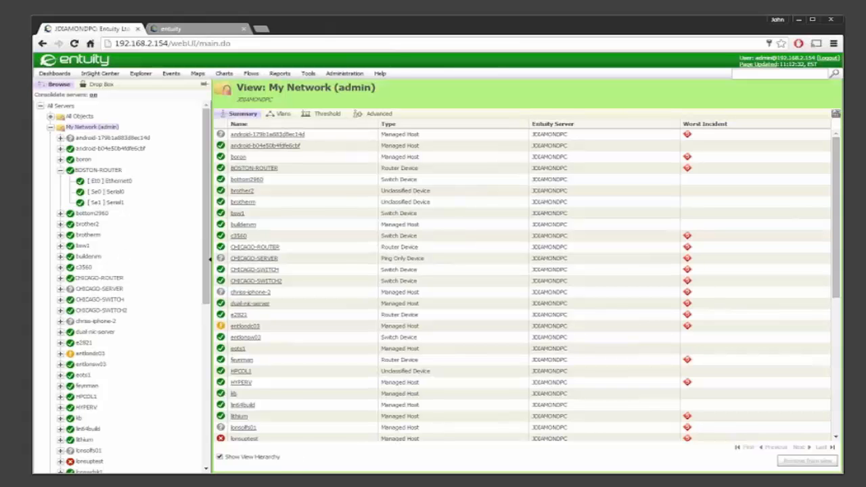
left_click(326, 250)
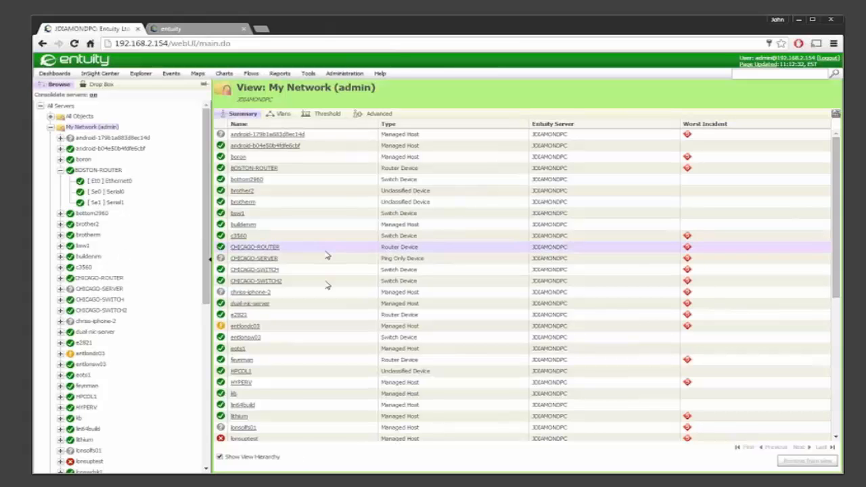
left_click(325, 283, "shift")
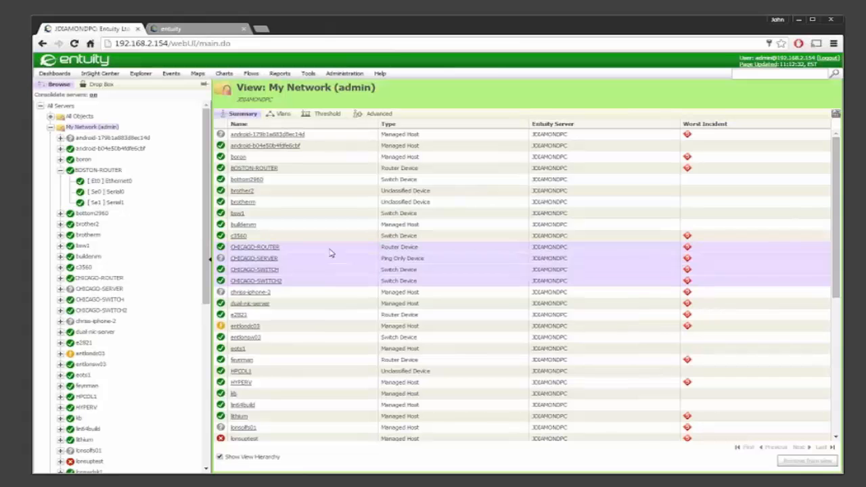
right_click(329, 253)
mouse_move(354, 257)
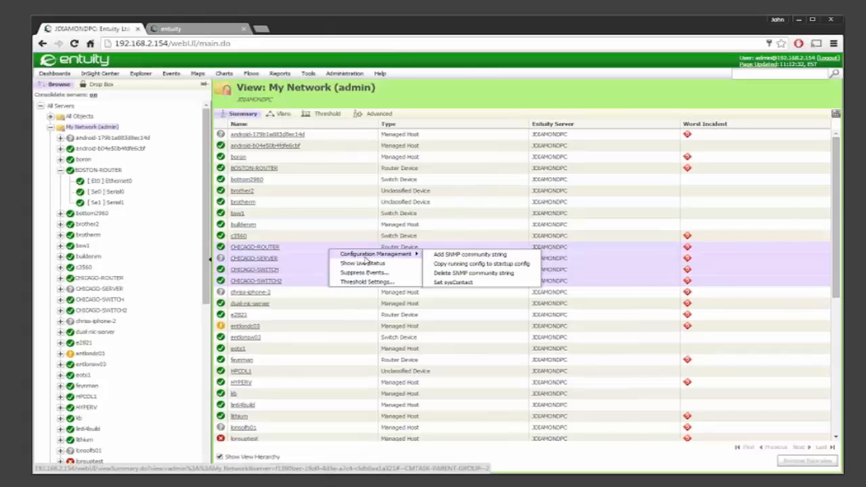
left_click(459, 313)
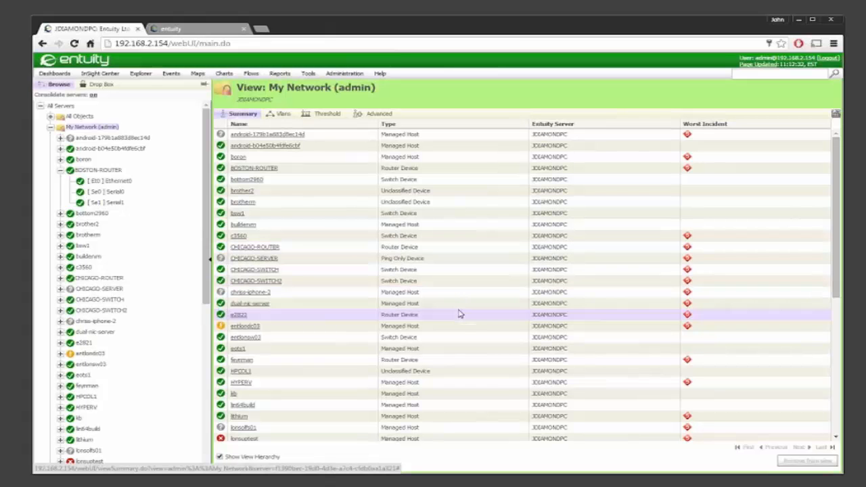
List BOSTON-ROUTER's ports and show the Configuration Management tasks for all three ports selected together
left_click(103, 171)
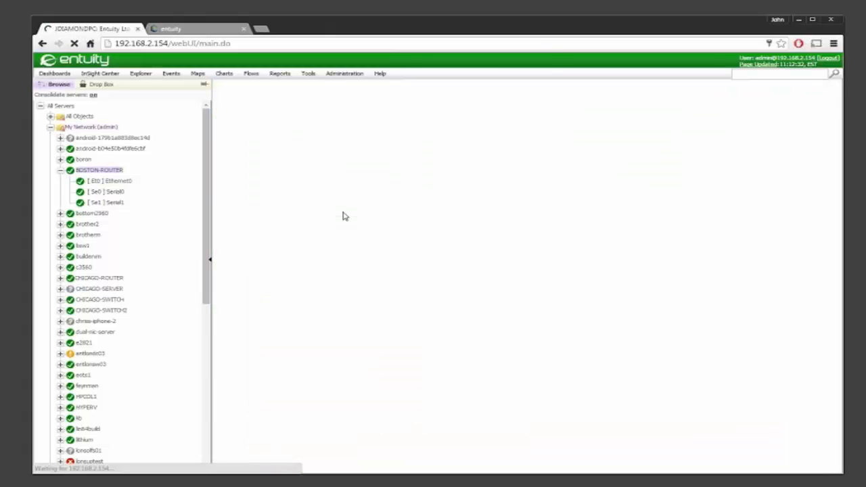
left_click(328, 115)
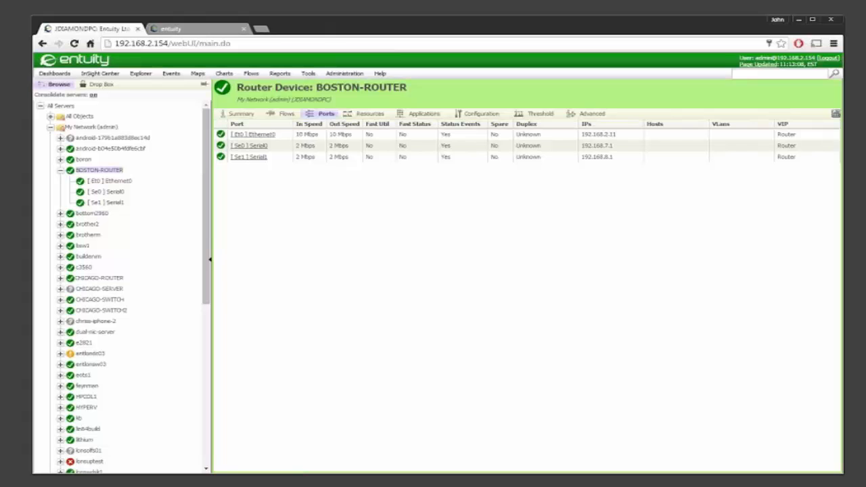
right_click(346, 147)
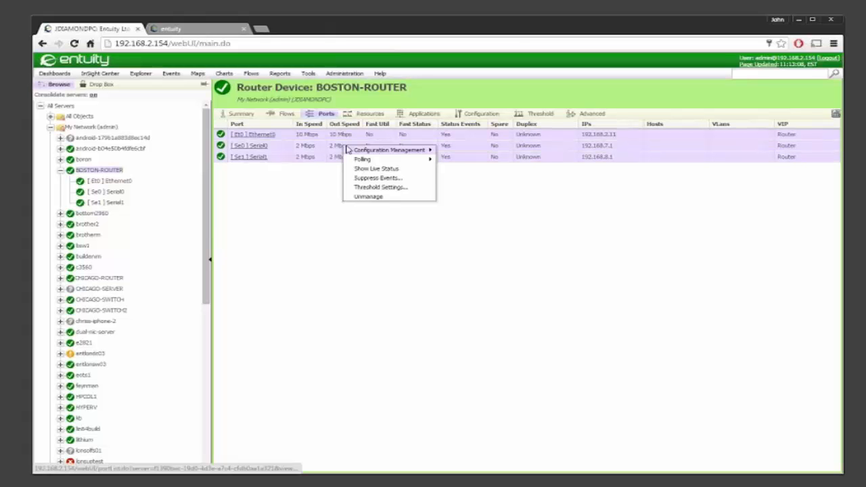
mouse_move(407, 150)
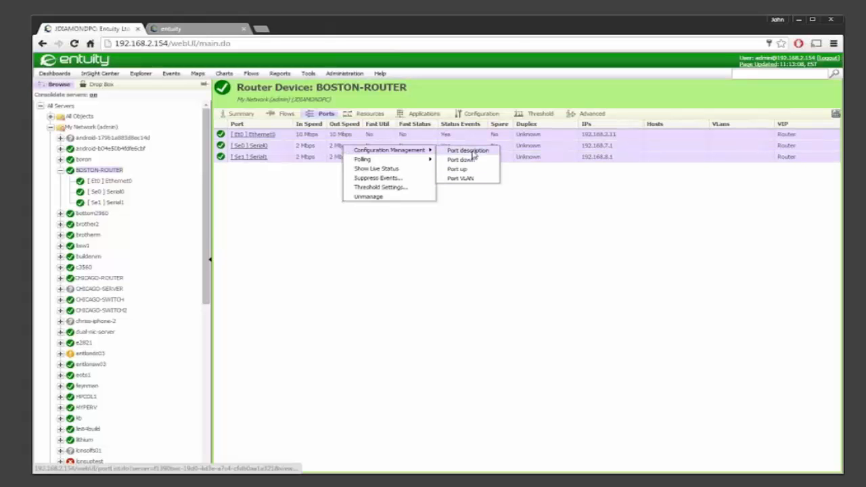
Review the Configuration Management tasks available for the whole My Network (admin) view
left_click(498, 189)
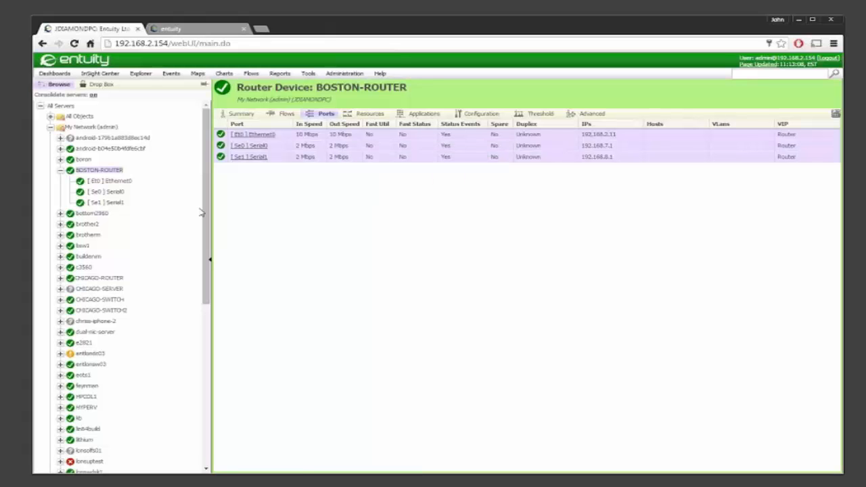
right_click(104, 129)
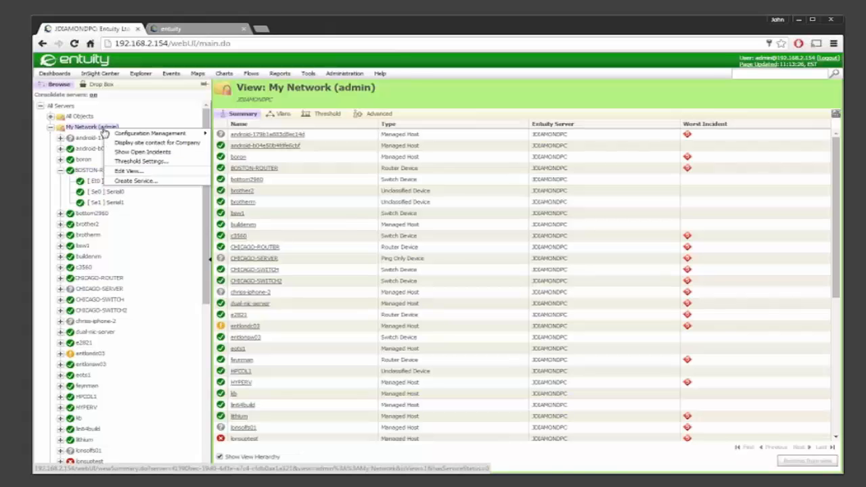
mouse_move(139, 135)
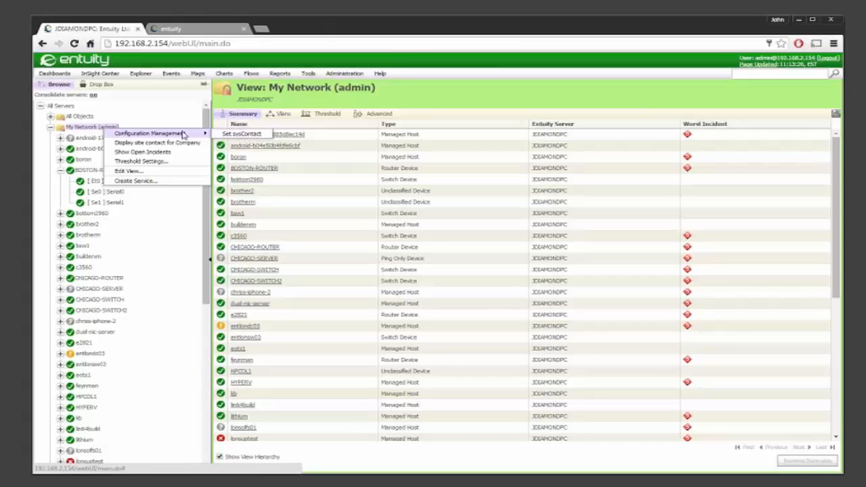
left_click(158, 123)
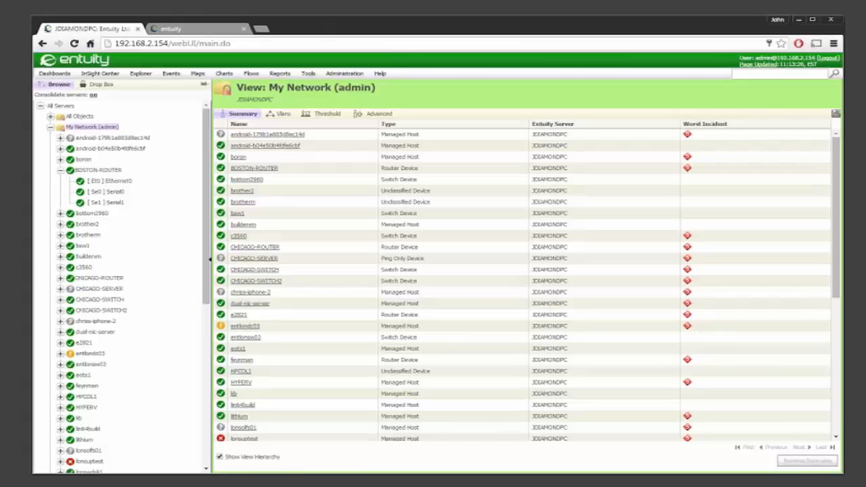
Open the Set sysContact task in Configuration Management administration and review its context options, steps and parameters
left_click(344, 76)
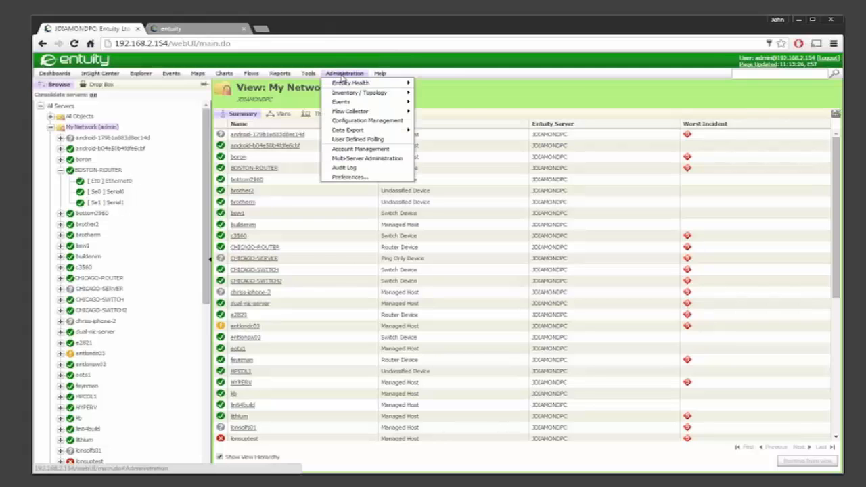
left_click(358, 122)
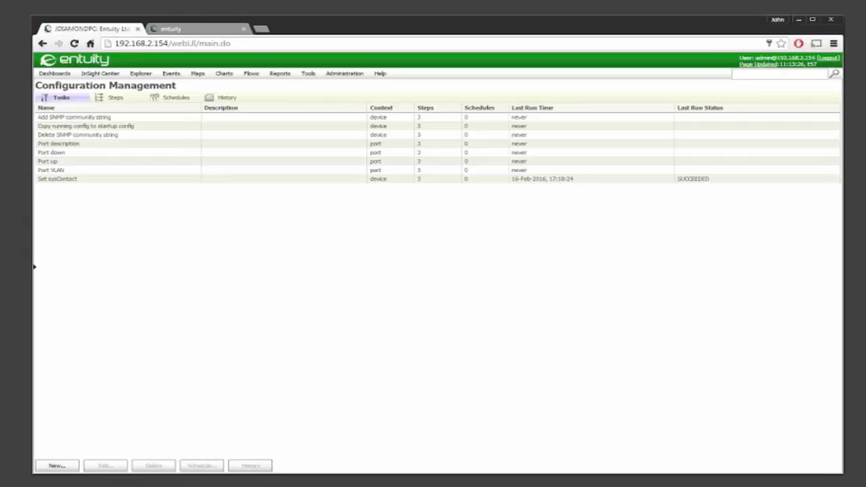
left_click(54, 178)
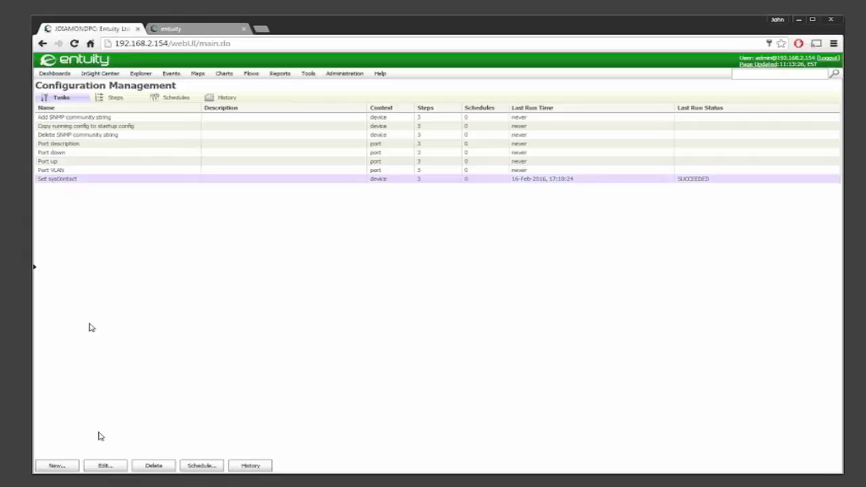
left_click(105, 467)
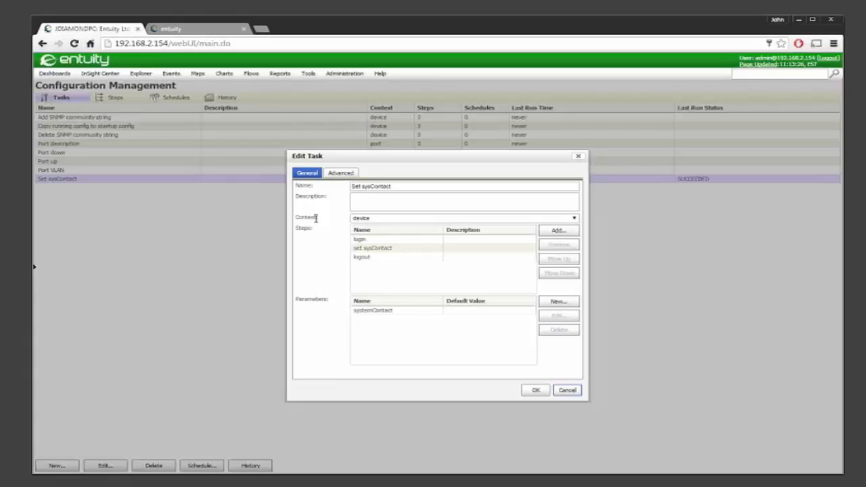
left_click(378, 222)
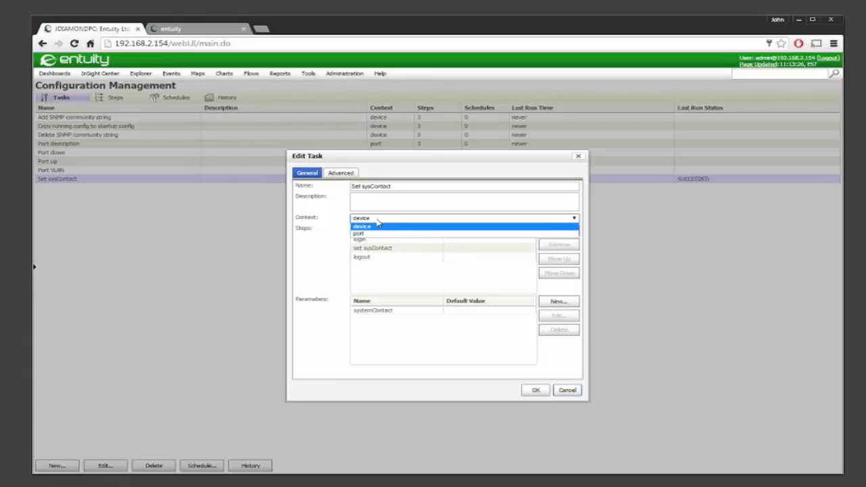
left_click(331, 221)
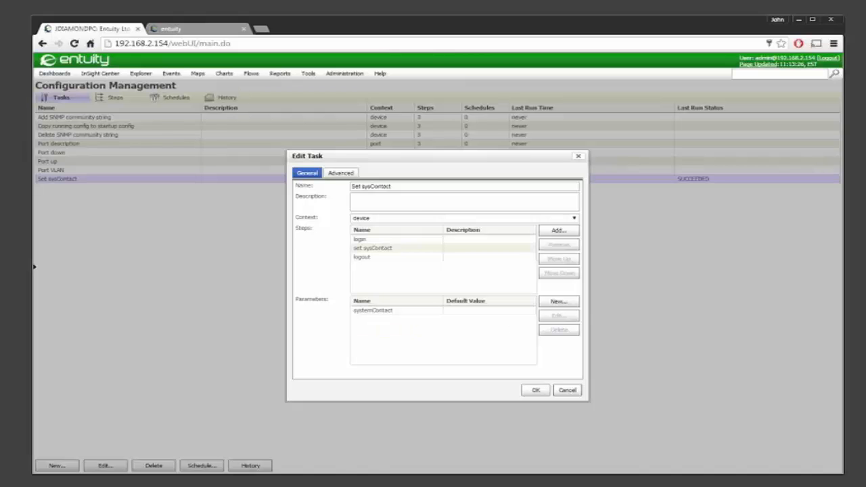
Review the Set sysContact task's advanced execution settings and connection method options, and close the task without changes
left_click(342, 173)
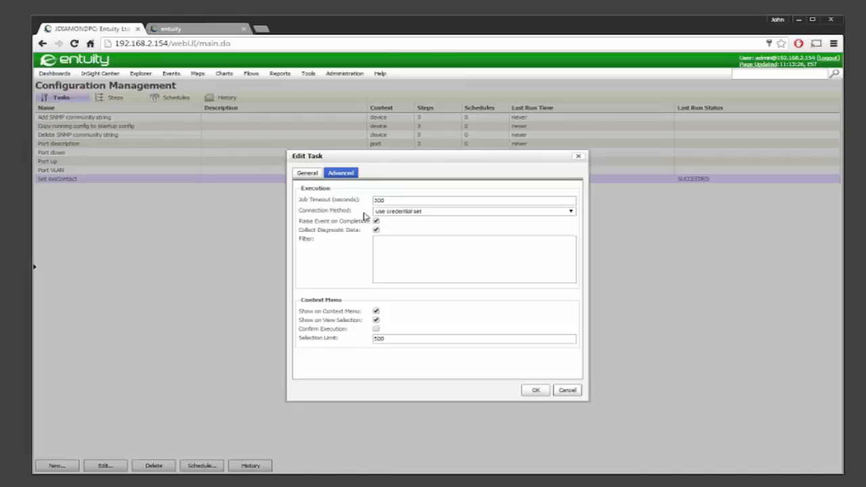
left_click(400, 214)
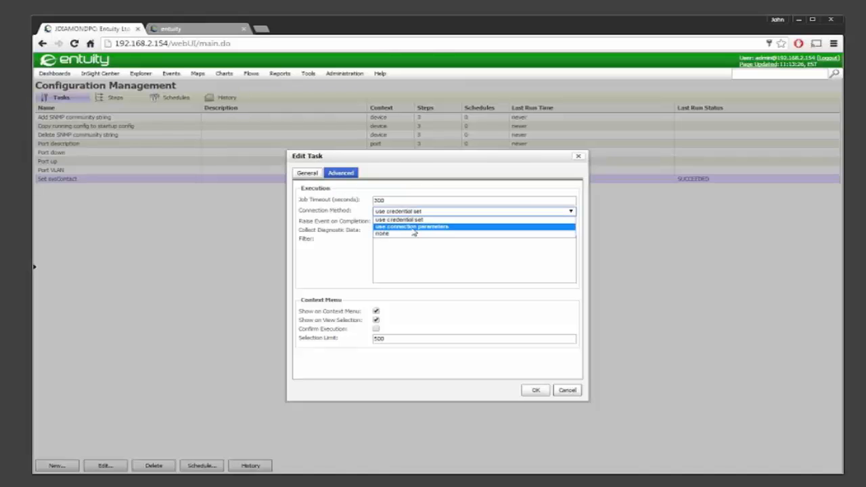
left_click(584, 227)
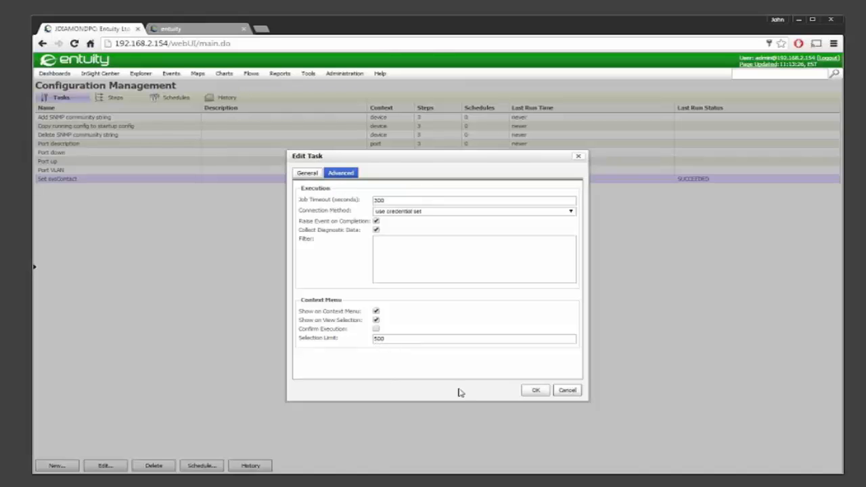
left_click(569, 392)
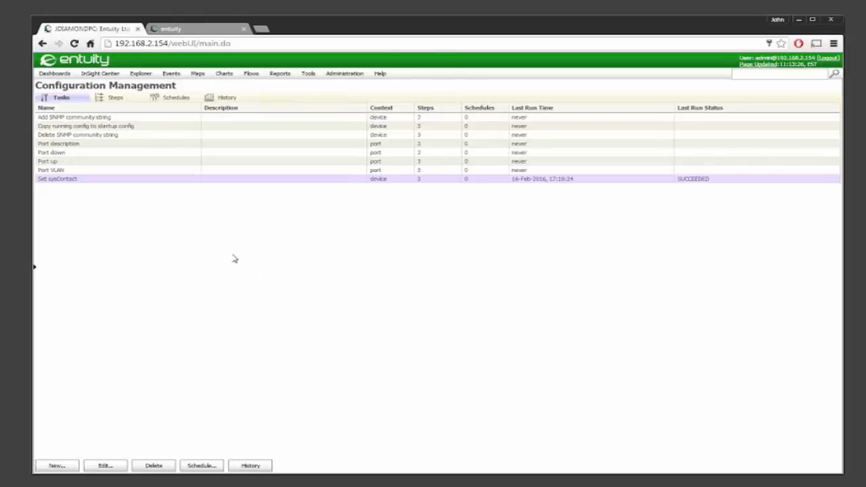
List the configuration steps and review the login step's script, closing it without changes
left_click(107, 99)
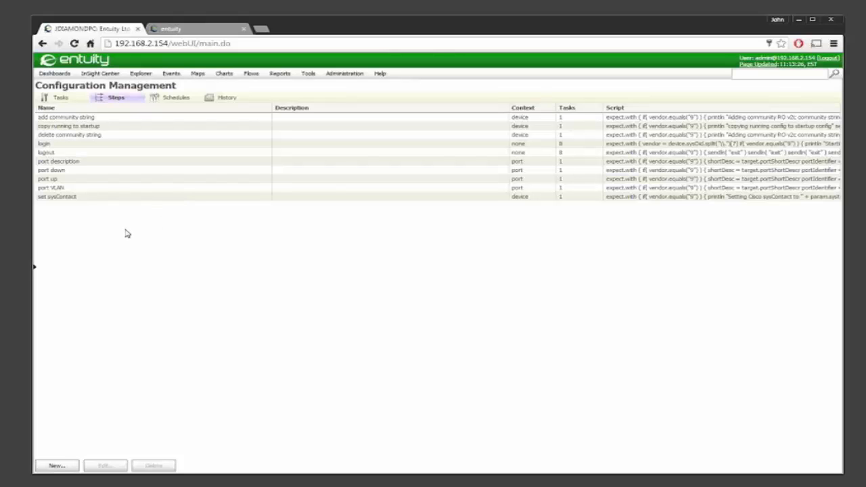
left_click(103, 145)
left_click(102, 145)
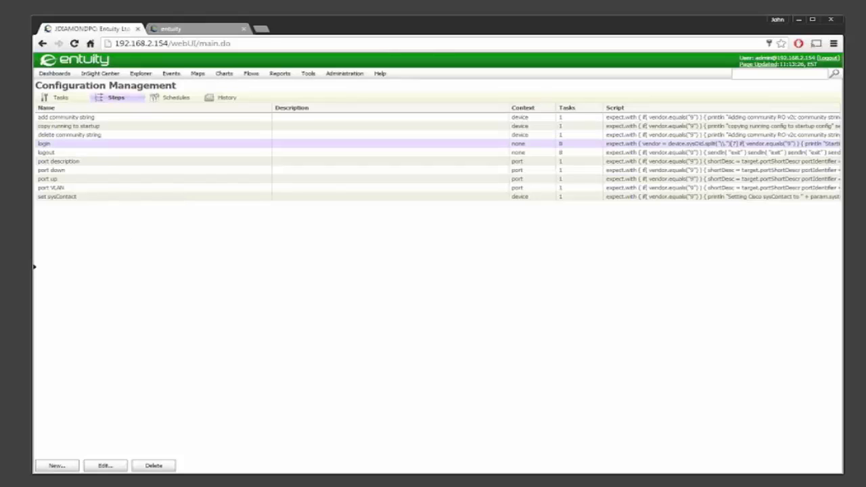
left_click(105, 466)
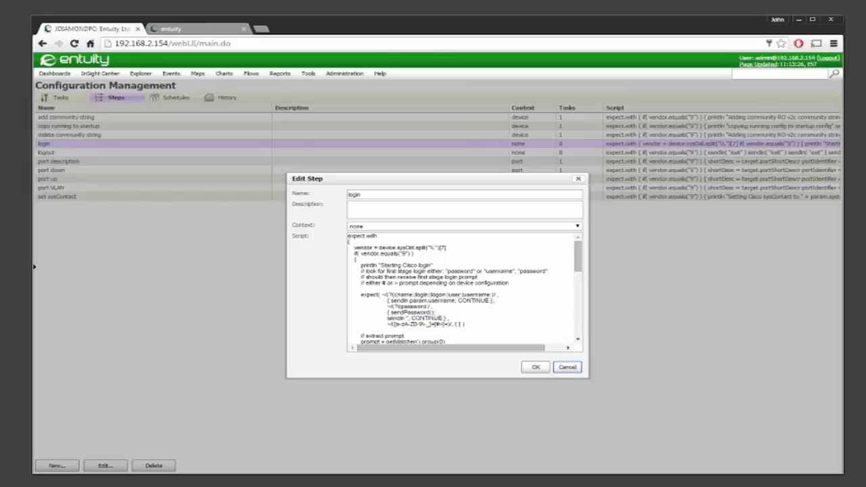
left_click(567, 370)
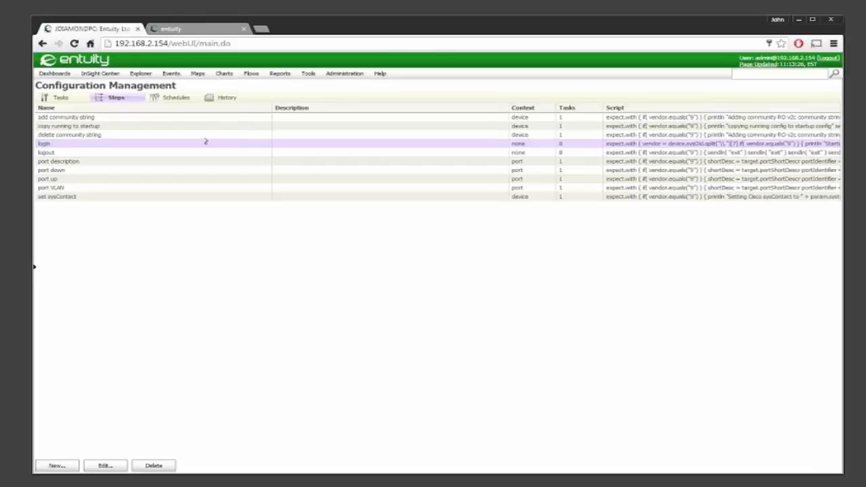
Review the set sysContact step's script without changing it, and view the list of task schedules
left_click(65, 197)
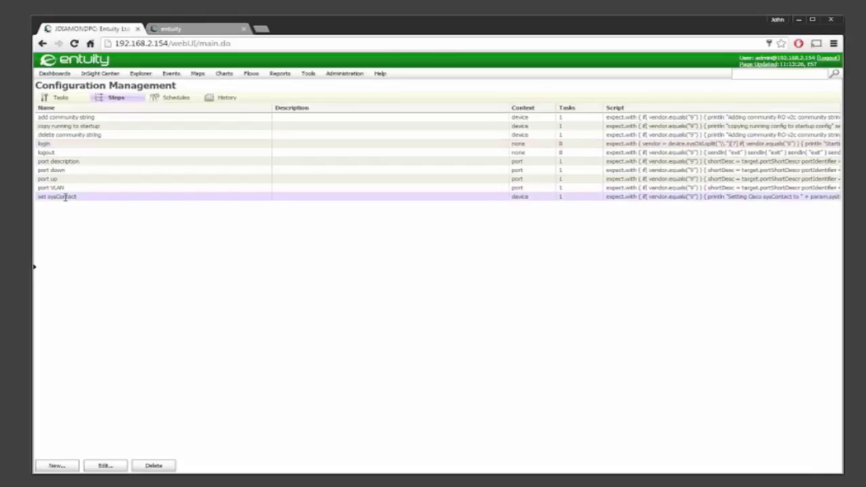
left_click(103, 467)
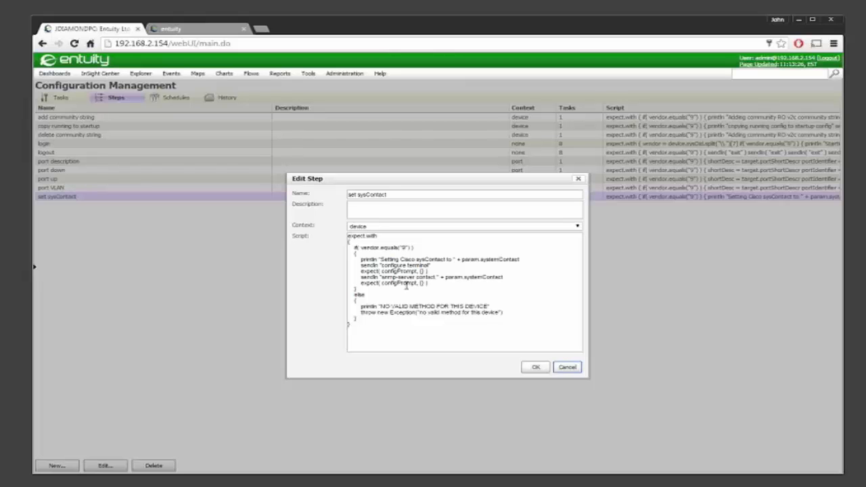
left_click(568, 371)
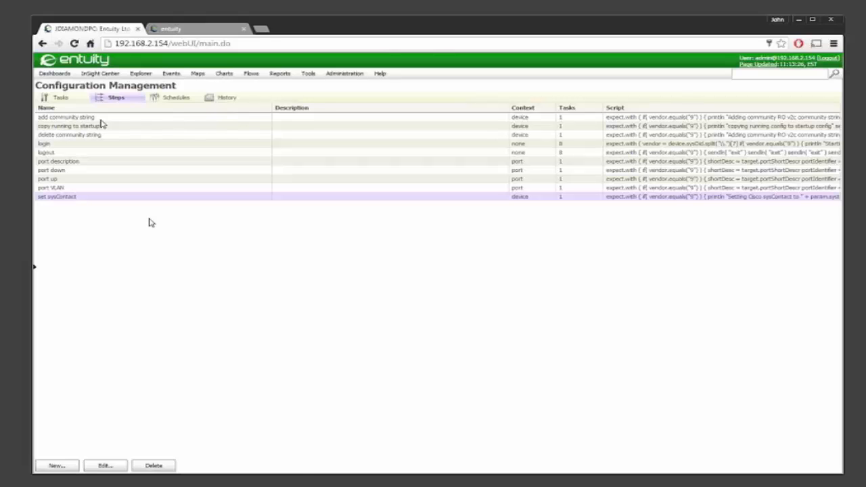
left_click(170, 103)
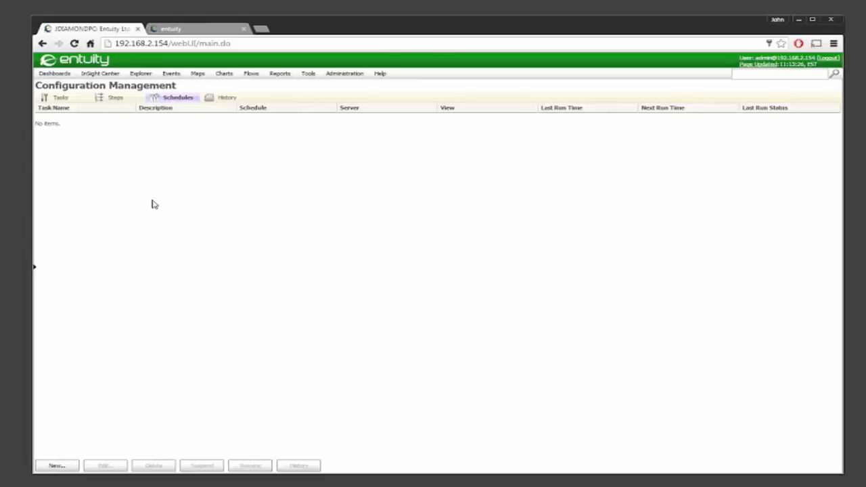
Consult the Login Script, Expect Methods and Groovy Used in Entuity pages in the online help
left_click(187, 29)
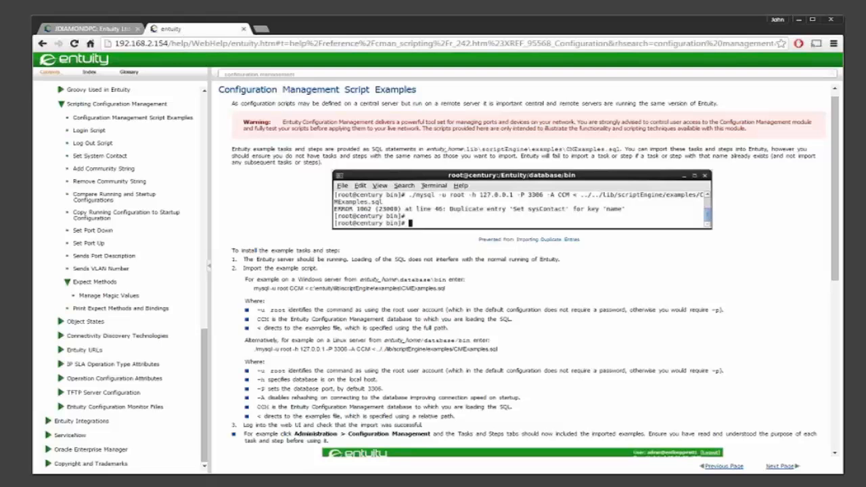
left_click(90, 130)
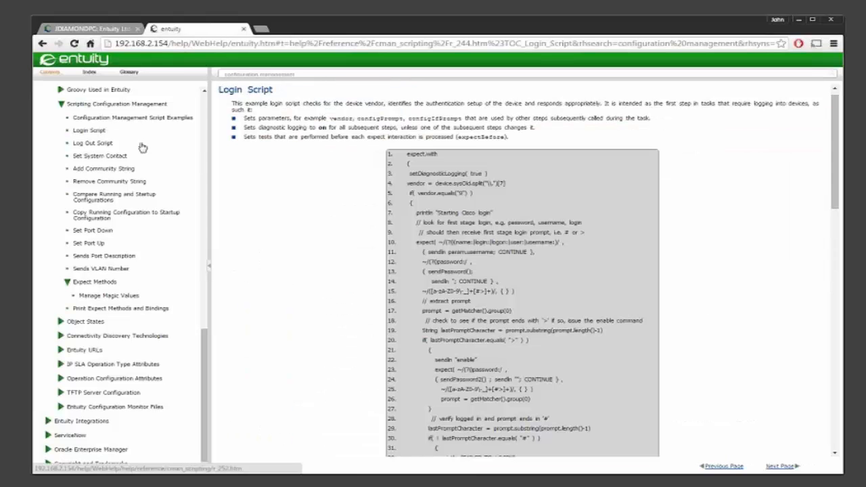
left_click(88, 282)
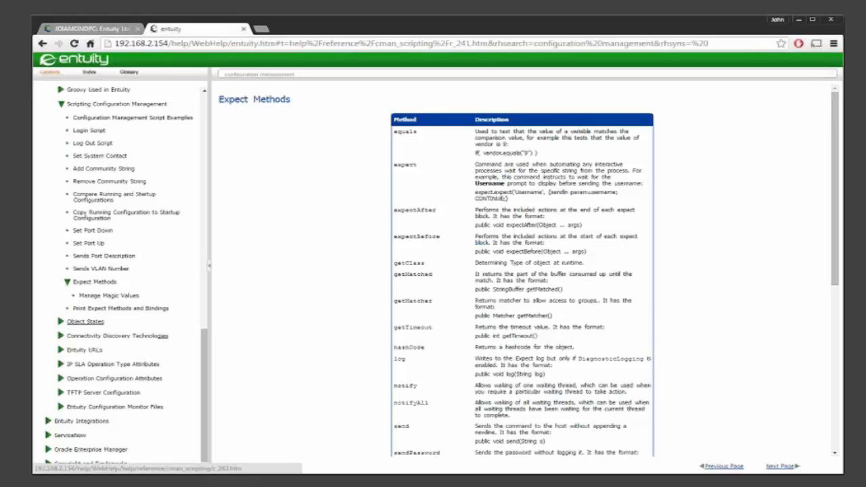
left_click(115, 90)
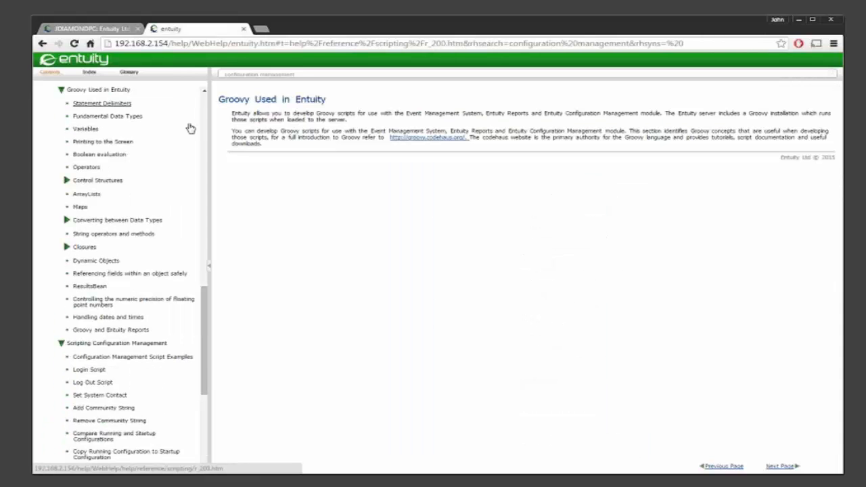
left_click(779, 466)
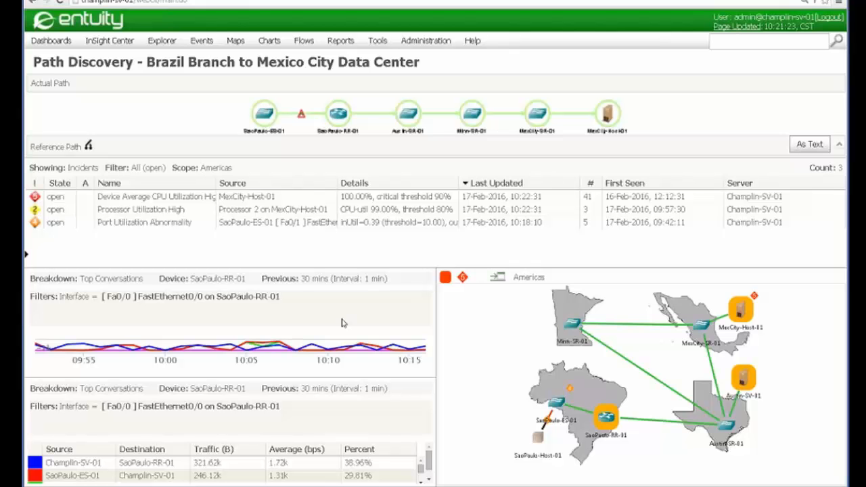
Open the Provision ports to company standard setting task in Configuration Management, review its steps and parameters, and close it without changes
left_click(430, 43)
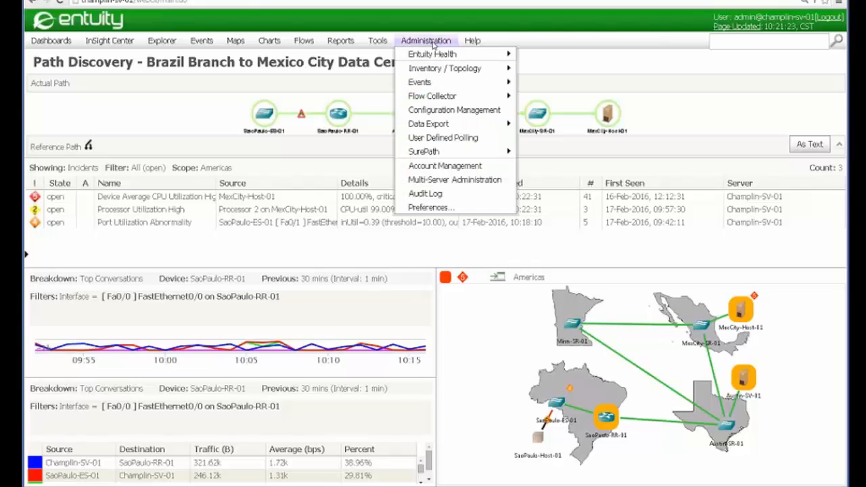
left_click(444, 115)
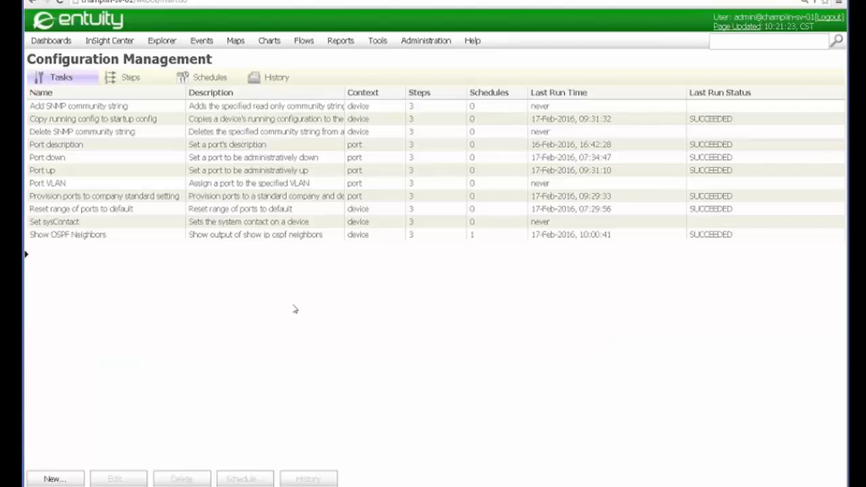
left_click(103, 197)
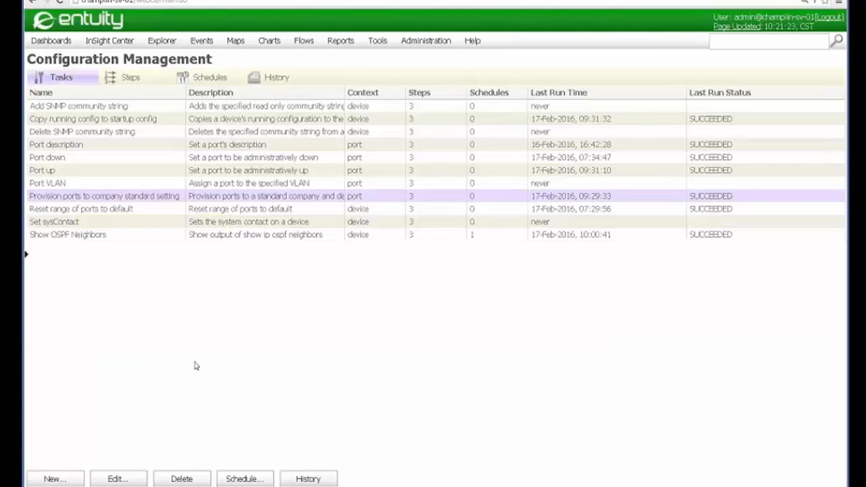
left_click(121, 479)
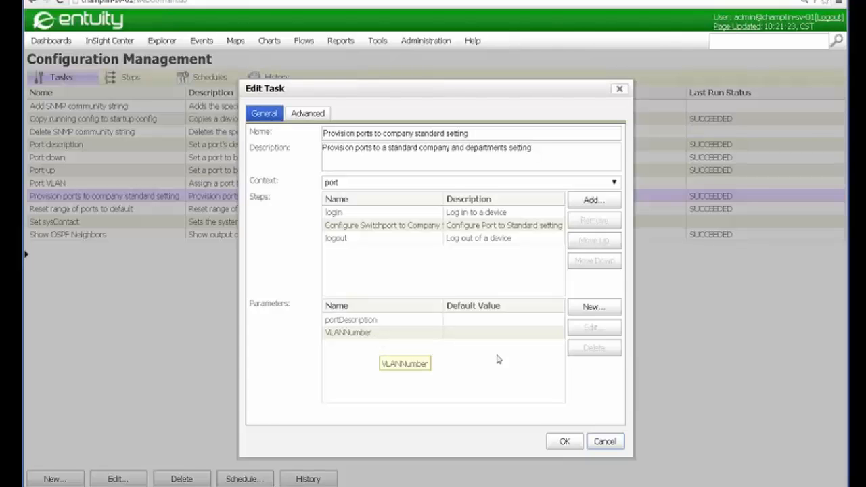
left_click(602, 440)
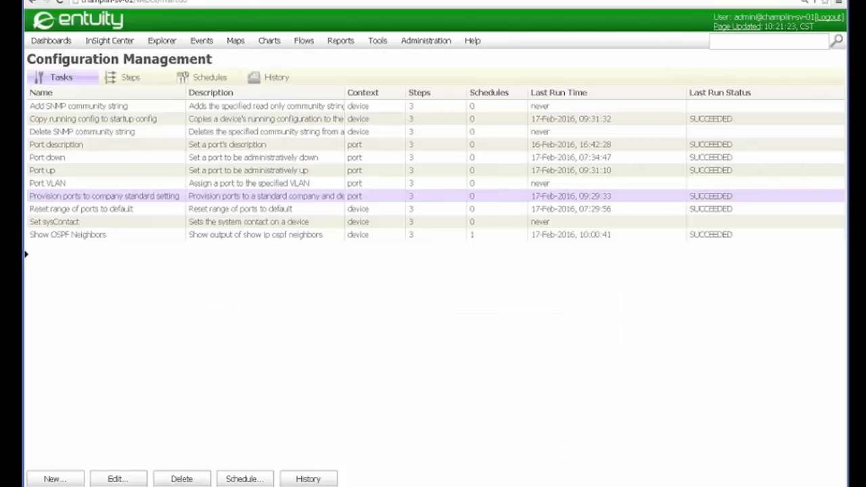
Open the Configure Switchport to Company Standard Setting step and examine its script
left_click(130, 79)
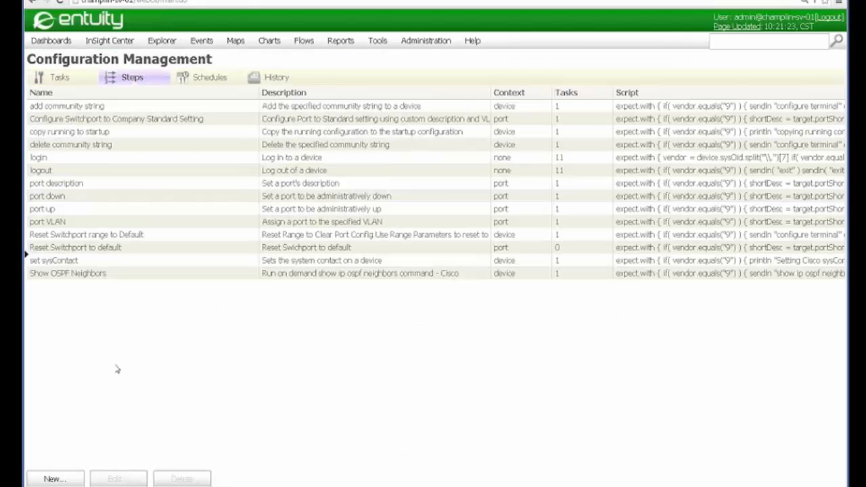
left_click(119, 119)
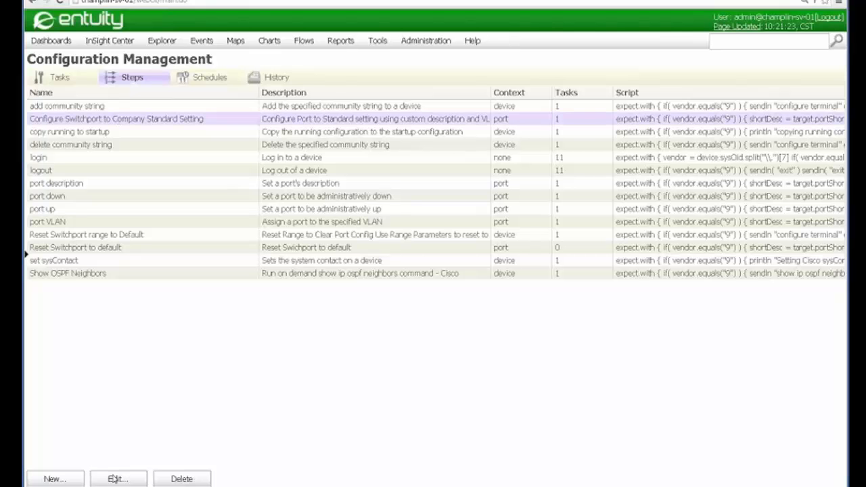
left_click(115, 479)
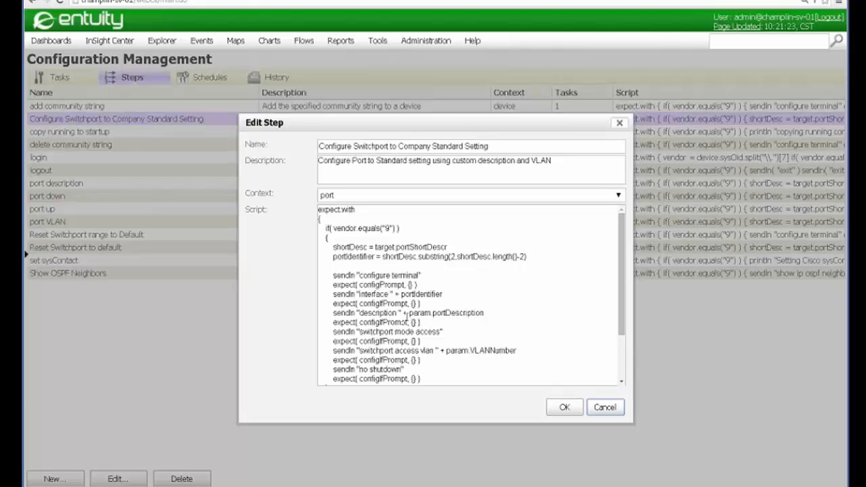
Examine the portDescription and VLANNumber parameters and the portIdentifier expression in the step's script, and close it without changes
left_click_drag(408, 313, 484, 314)
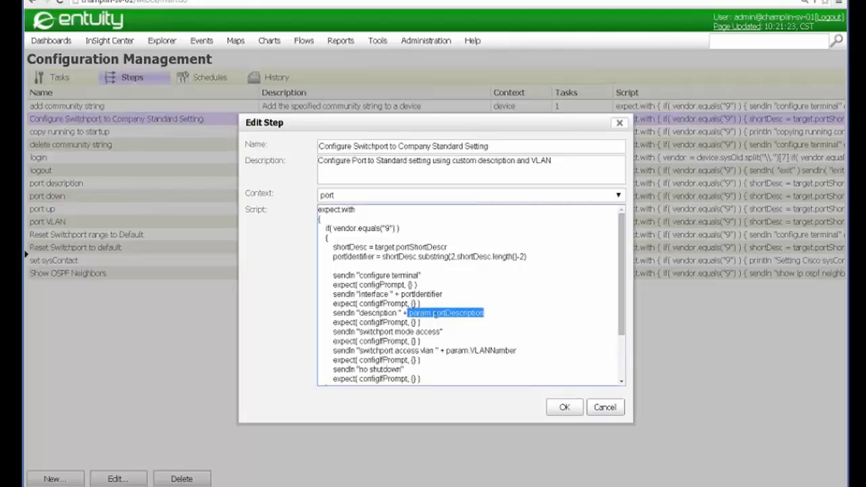
left_click_drag(470, 351, 516, 353)
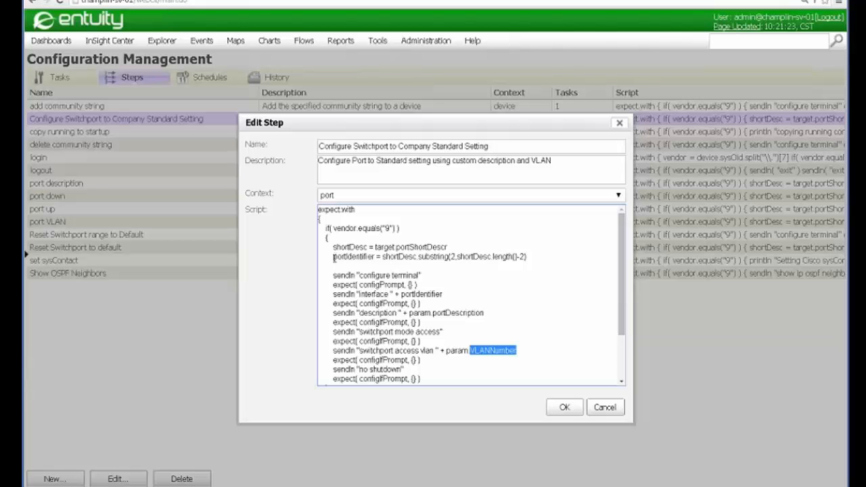
left_click_drag(333, 257, 376, 260)
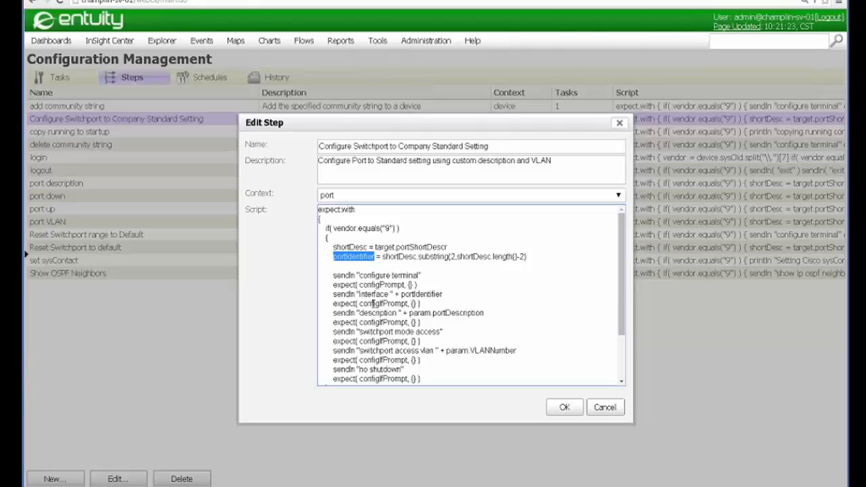
left_click_drag(383, 257, 421, 260)
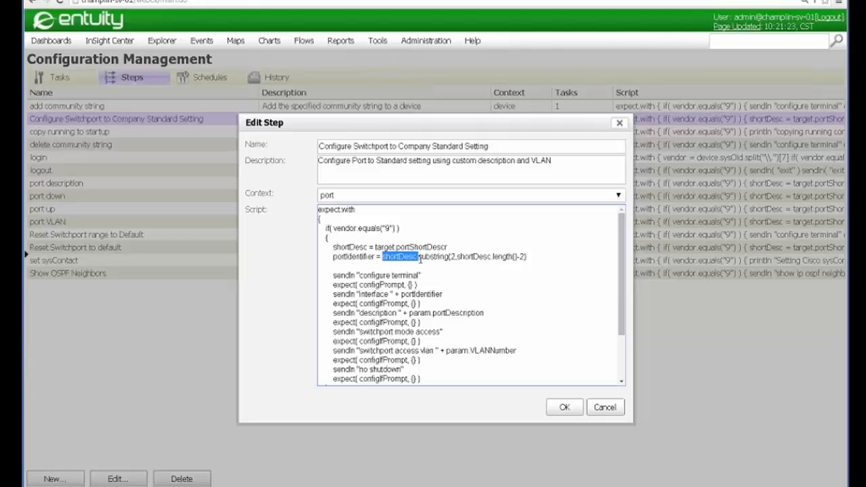
left_click_drag(420, 260, 525, 259)
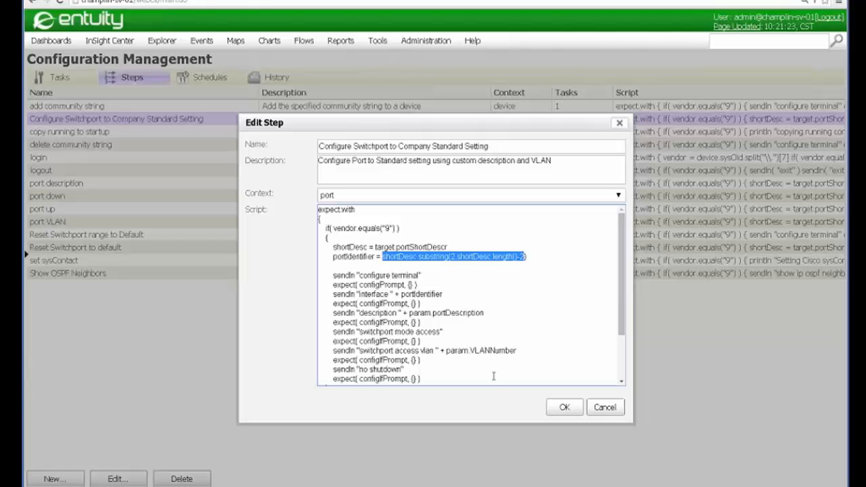
left_click(605, 407)
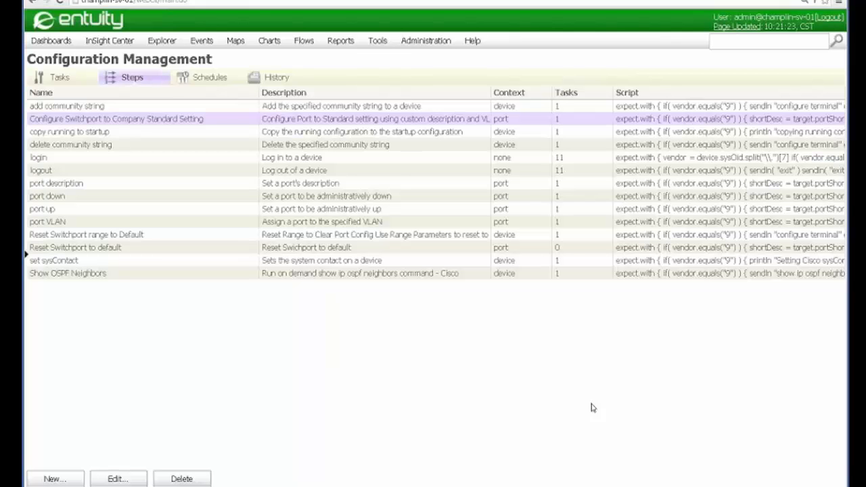
List the ports of switch Minn-SR-01 and check the configuration management tasks offered for port Fa0/11
left_click(161, 42)
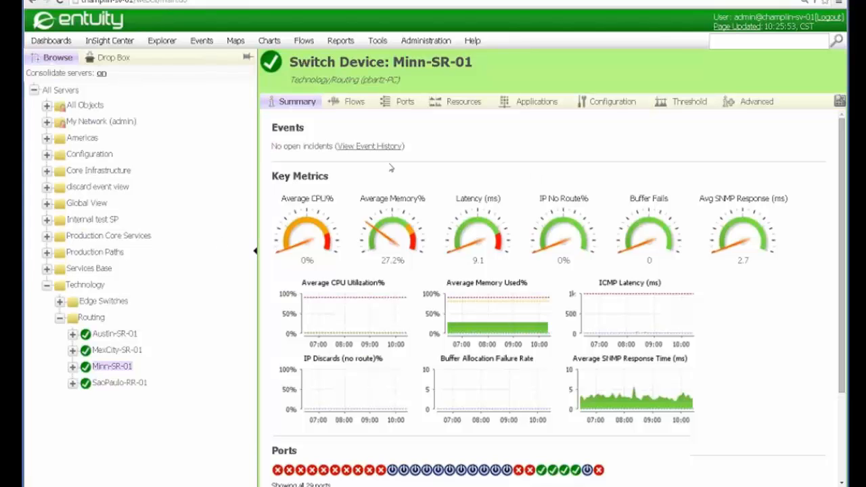
left_click(404, 102)
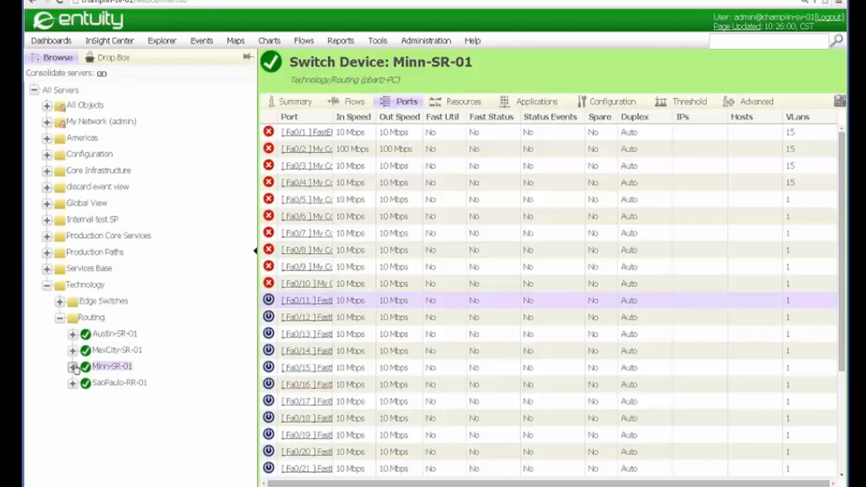
right_click(404, 309)
mouse_move(433, 310)
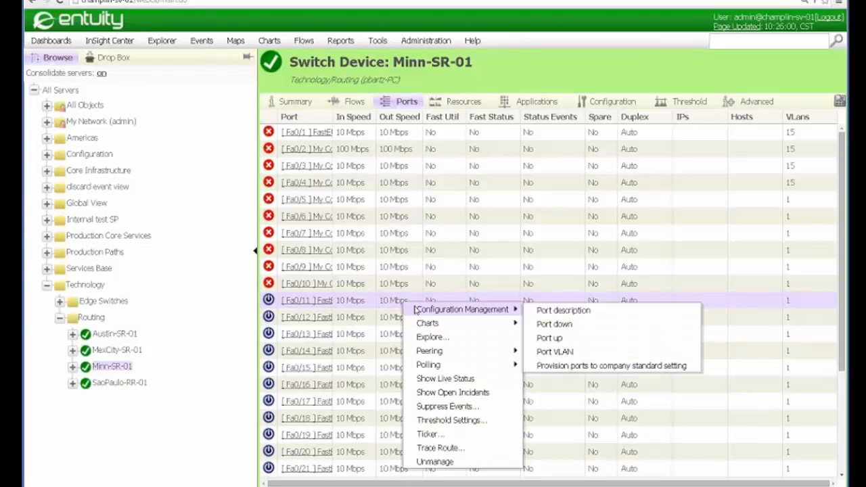
left_click(589, 366)
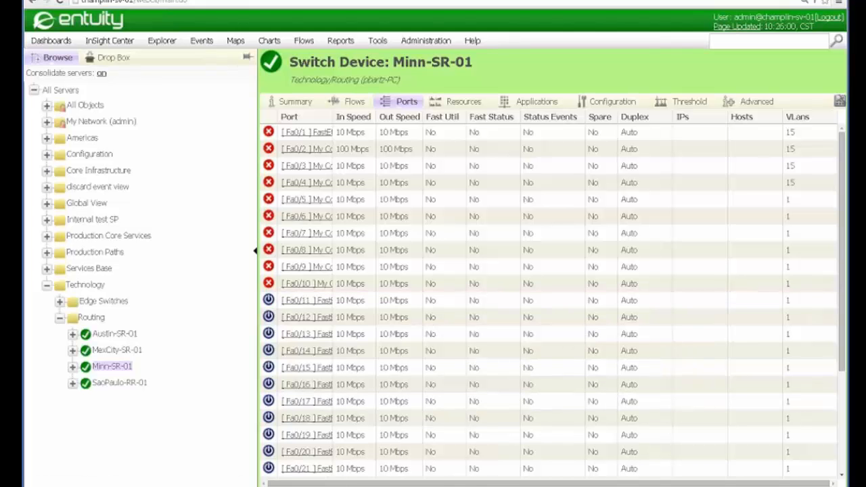
Select ports Fa0/11 through Fa0/15 together and check which configuration management tasks are offered for the group
left_click(465, 303)
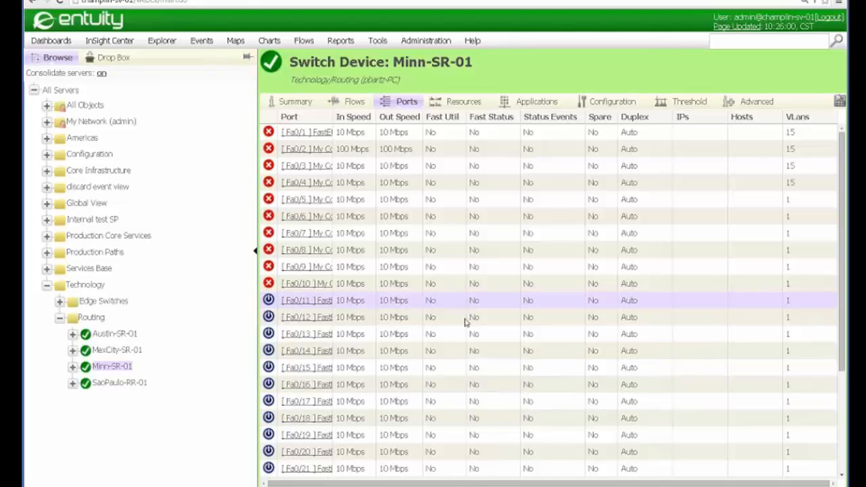
left_click(418, 372, "shift")
right_click(418, 316)
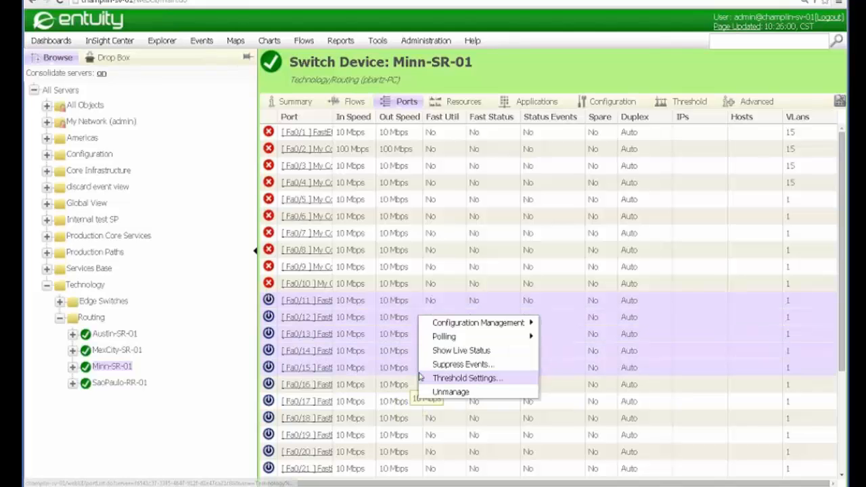
mouse_move(465, 324)
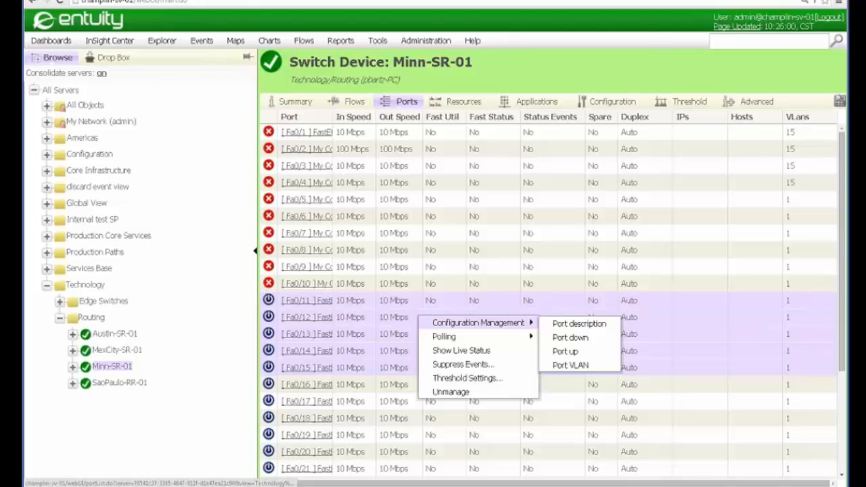
left_click(572, 384)
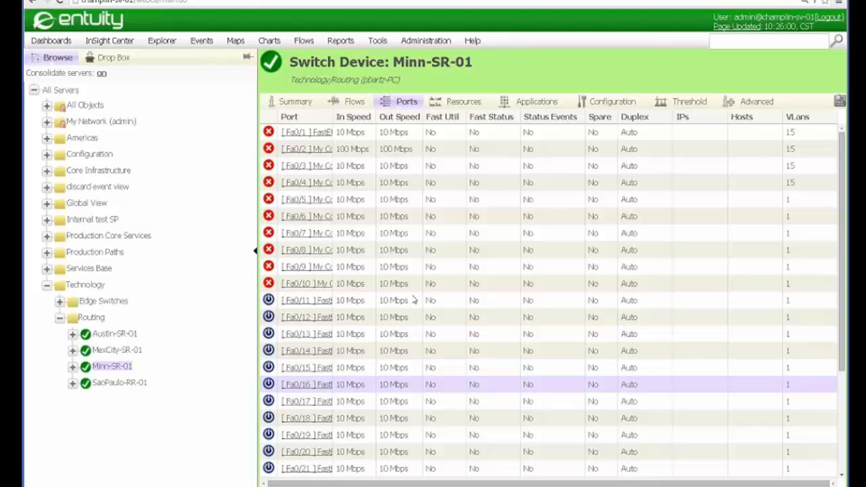
Set the selection limit of the Provision ports to company standard setting task to 50 and save the task
left_click(423, 42)
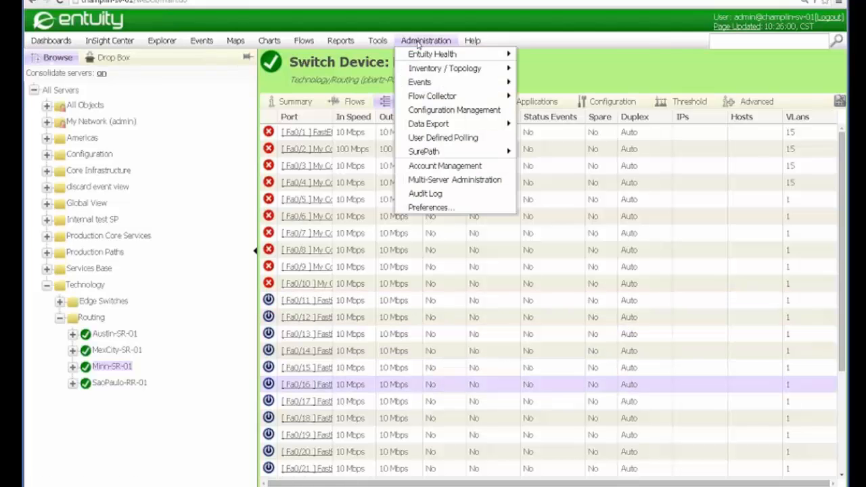
left_click(449, 111)
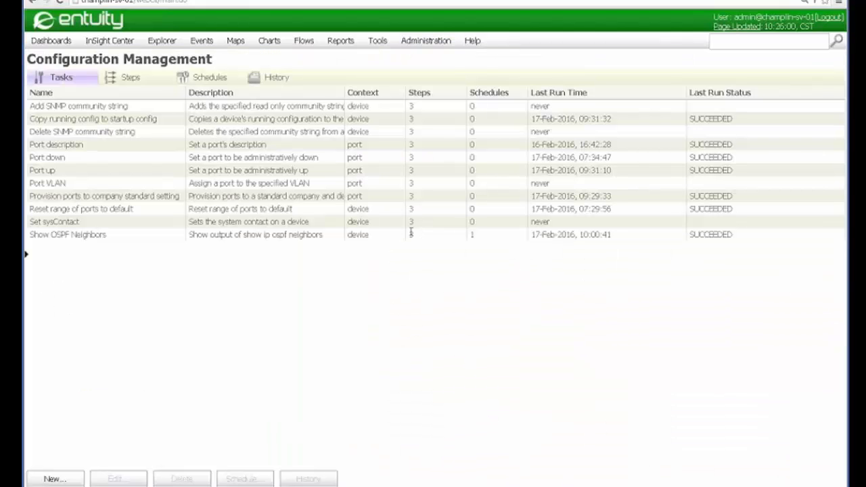
left_click(131, 475)
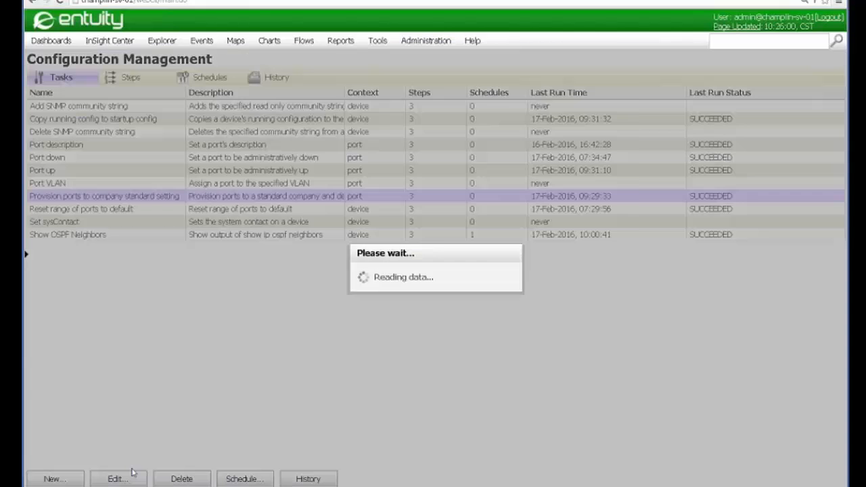
left_click(308, 113)
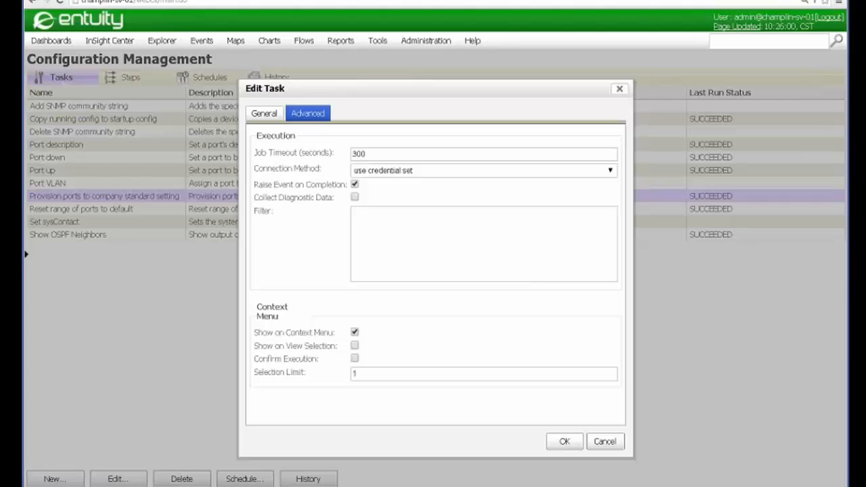
key("Tab")
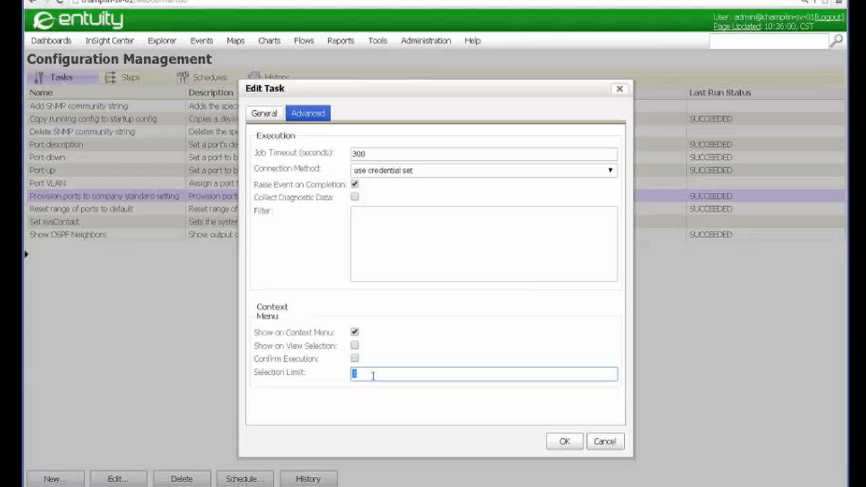
type("50")
left_click(561, 444)
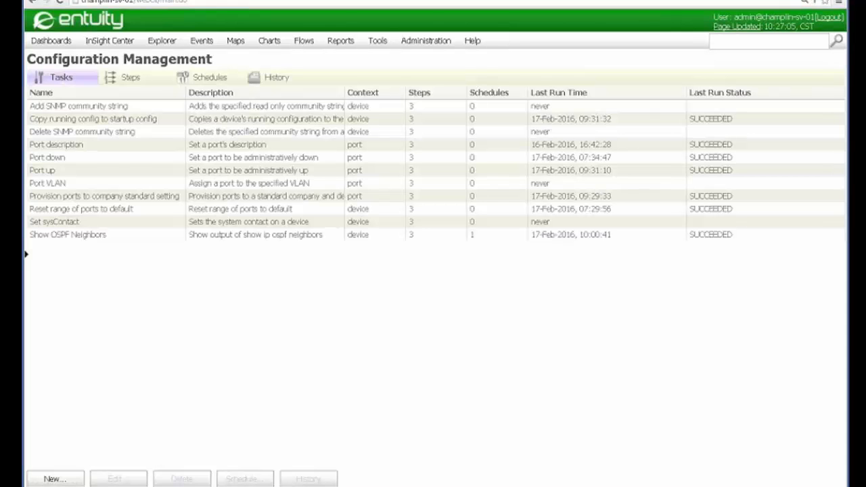
Start the Provision ports to company standard setting task for ports Fa0/11 through Fa0/15 of Minn-SR-01 in Technology/Routing
left_click(162, 41)
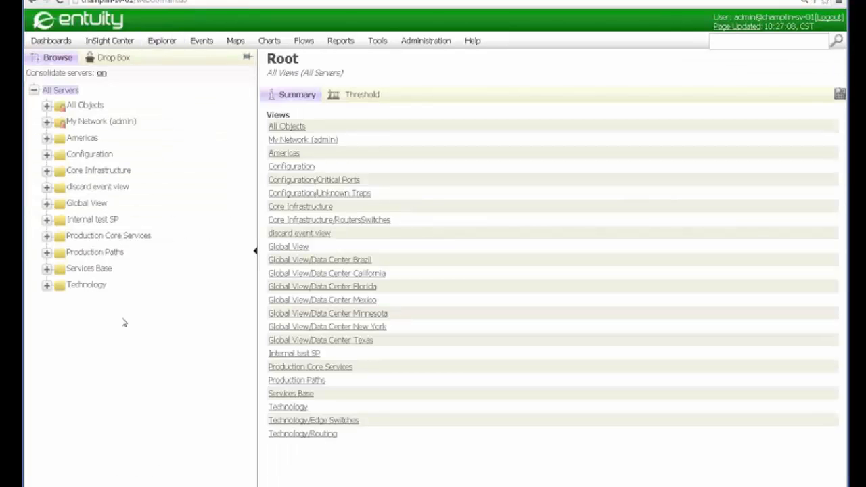
left_click(46, 285)
left_click(60, 317)
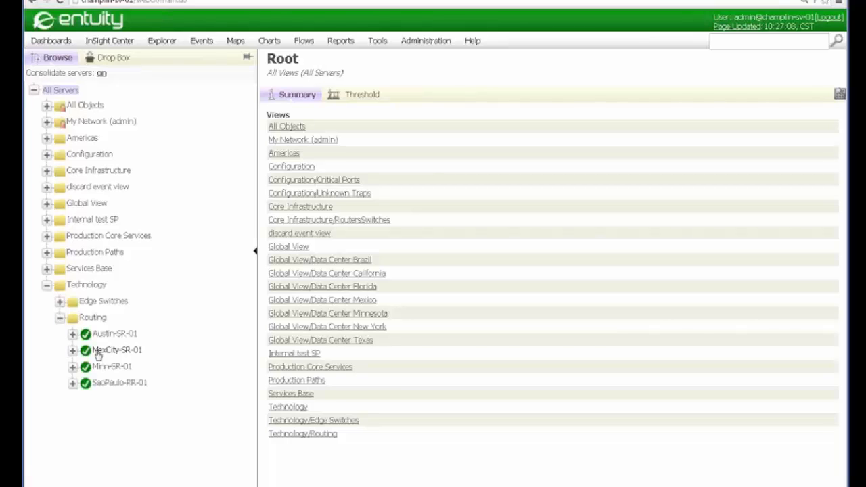
left_click(103, 368)
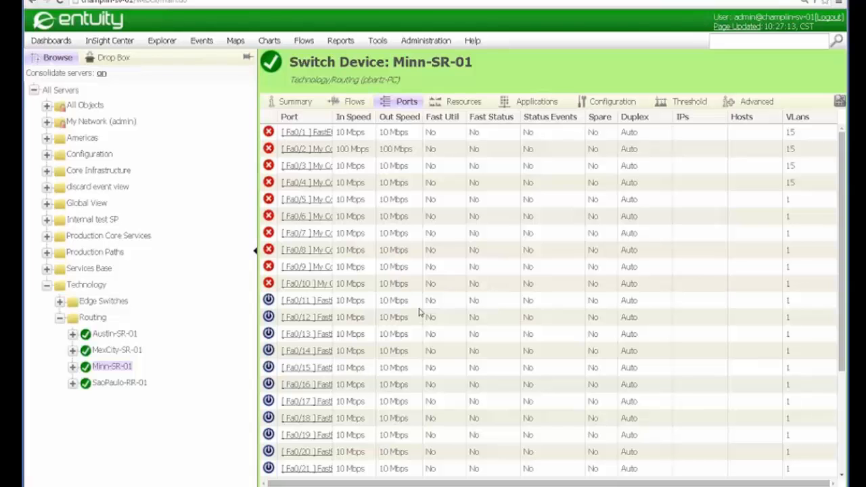
left_click(419, 369, "shift")
right_click(418, 372)
mouse_move(477, 377)
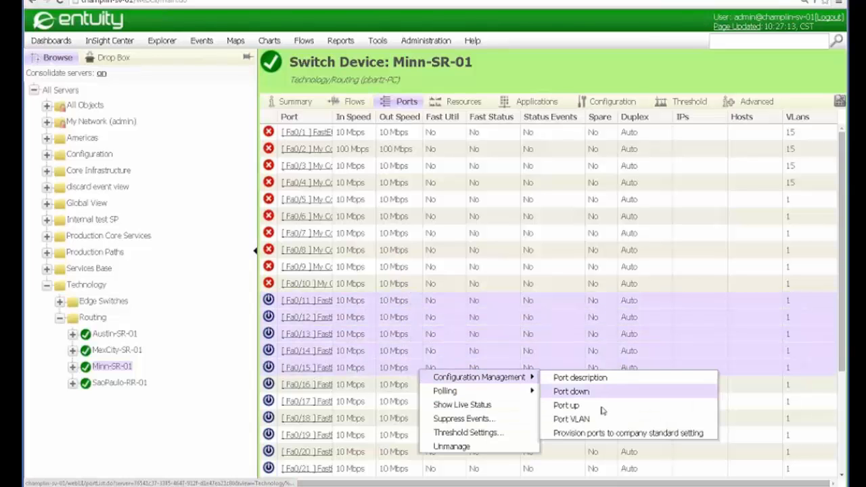
left_click(593, 435)
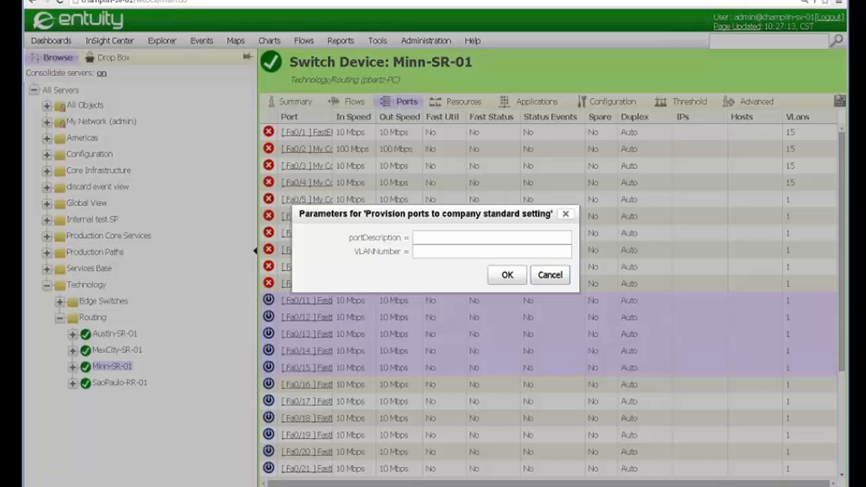
Submit the provisioning job with port description "My Company 3rd Floor Administration" and VLAN number 16
left_click(484, 239)
type("My Company 3rd Floor Administration")
left_click(464, 252)
type("1")
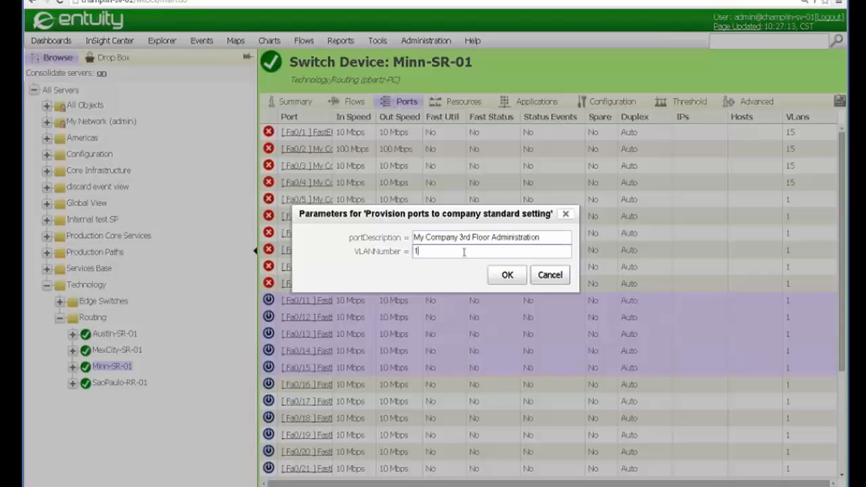
type("6")
left_click(510, 278)
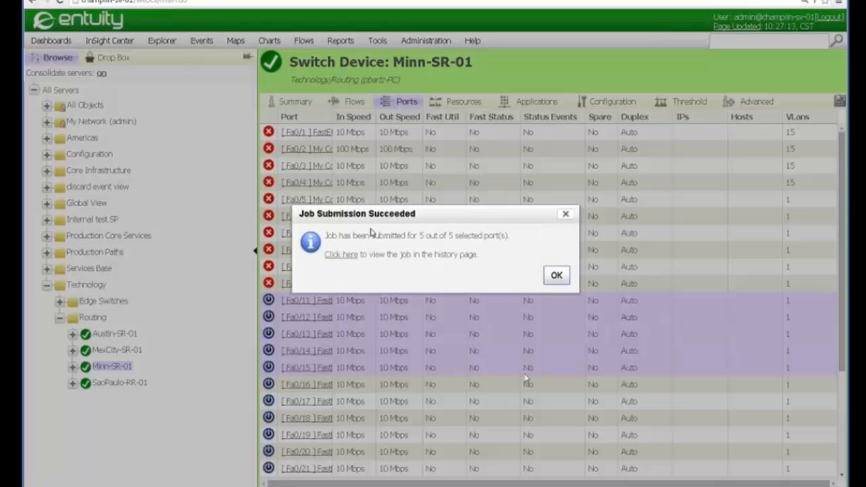
Review the submitted job's details in the history, examine the description and VLAN commands in the FastEthernet0/11 output, and close the details
left_click(336, 255)
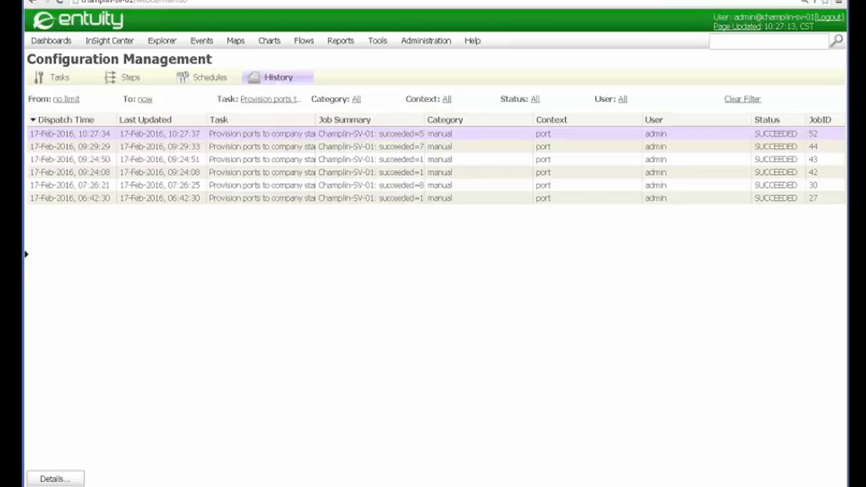
left_click(55, 479)
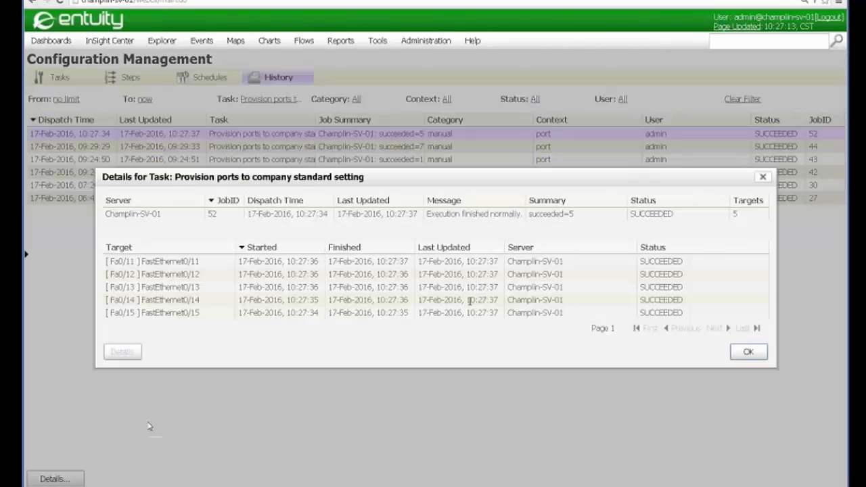
double_click(186, 260)
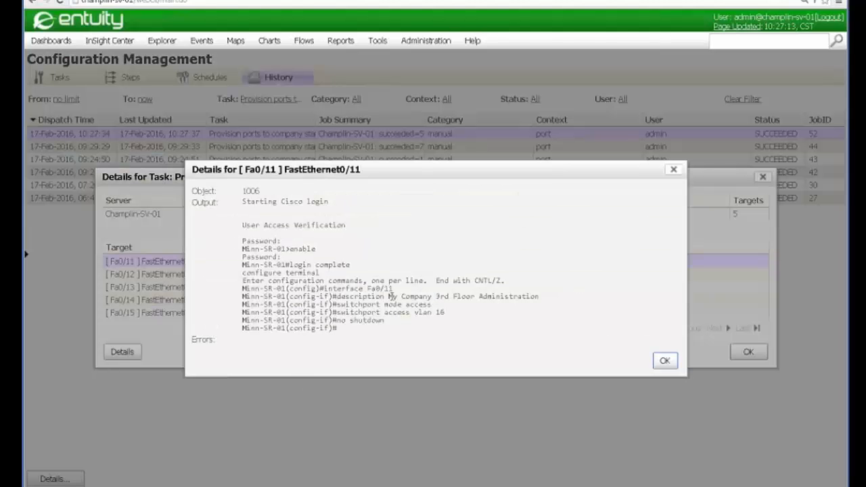
left_click_drag(387, 296, 546, 296)
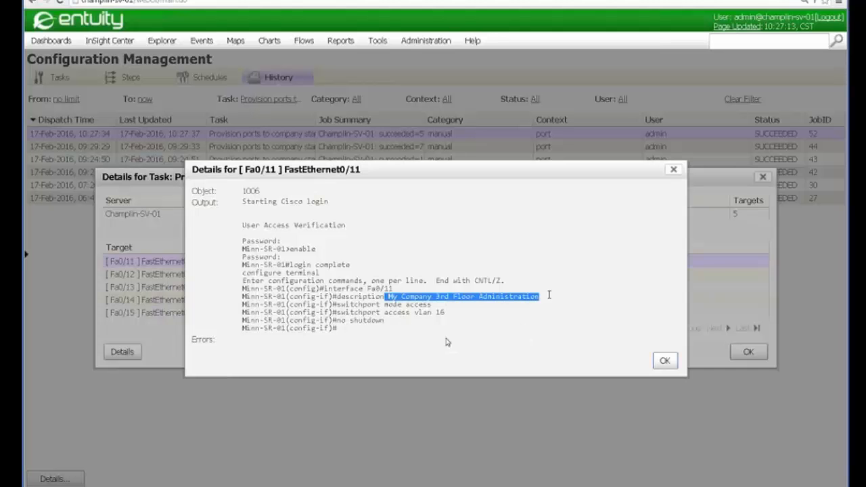
left_click_drag(445, 312, 388, 306)
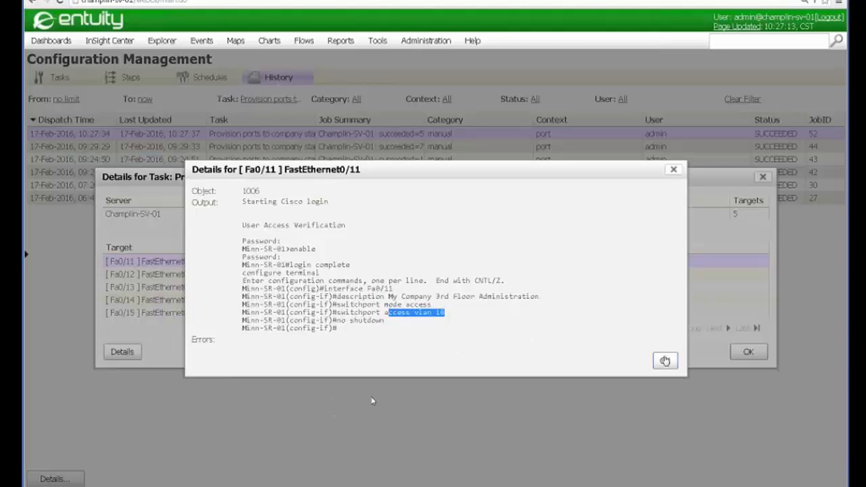
left_click(665, 361)
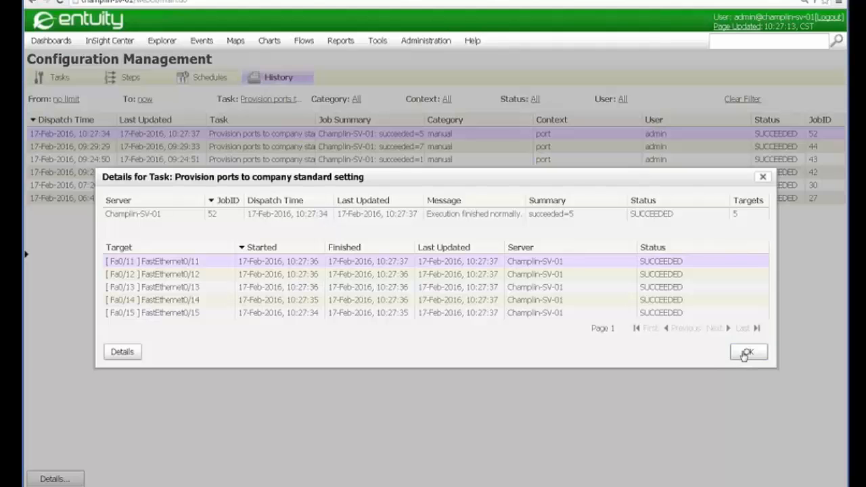
left_click(746, 354)
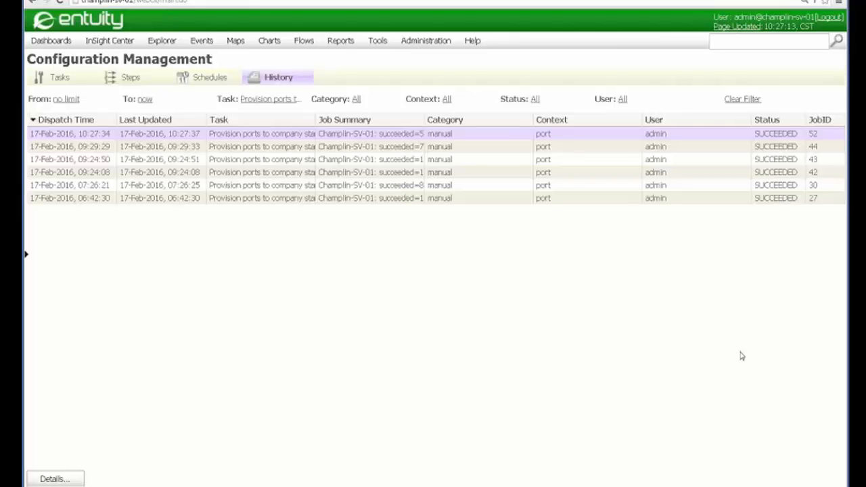
Browse to SaoPaulo-ES-01 in Technology/Edge Switches and examine its ports and the configuration management tasks offered for the device
left_click(164, 41)
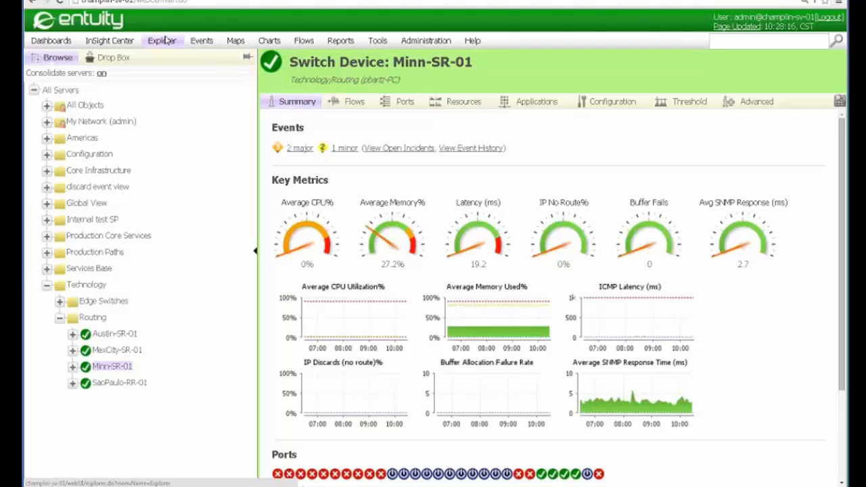
left_click(59, 301)
left_click(72, 318)
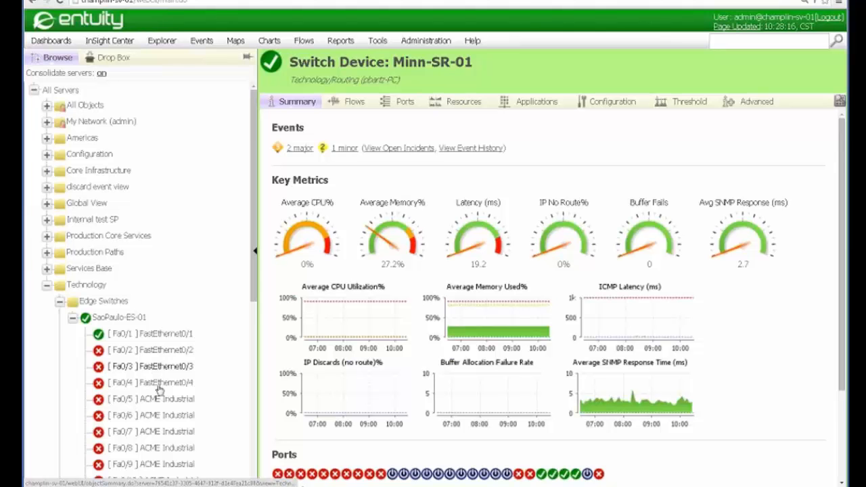
scroll(163, 403, "down", 3)
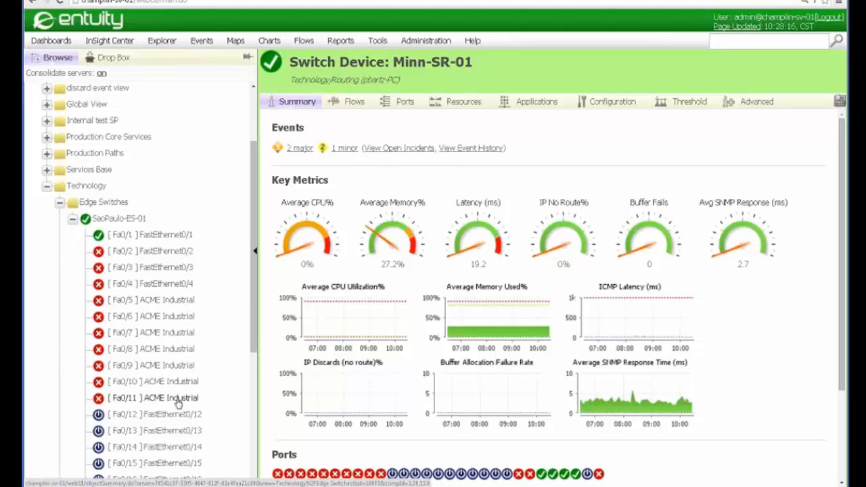
right_click(167, 304)
mouse_move(251, 308)
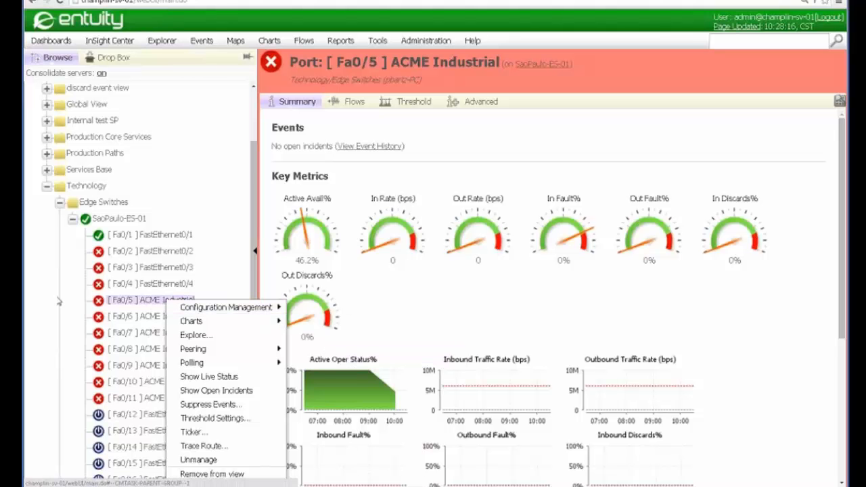
left_click(39, 323)
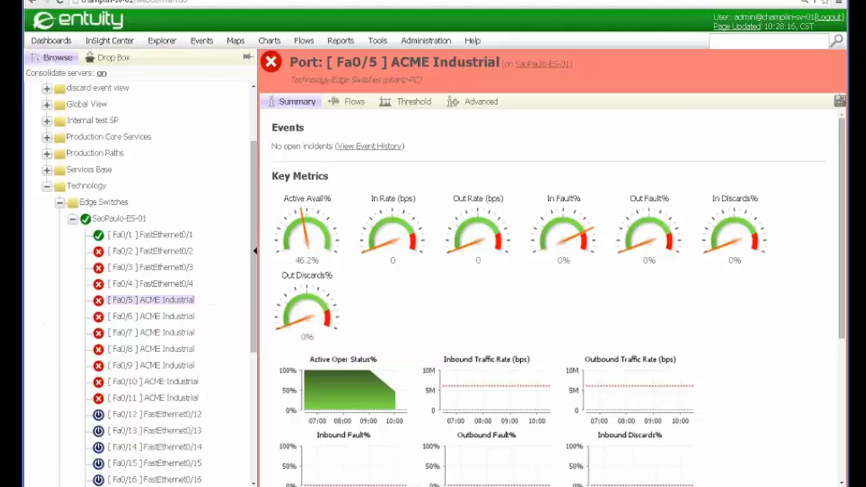
right_click(107, 222)
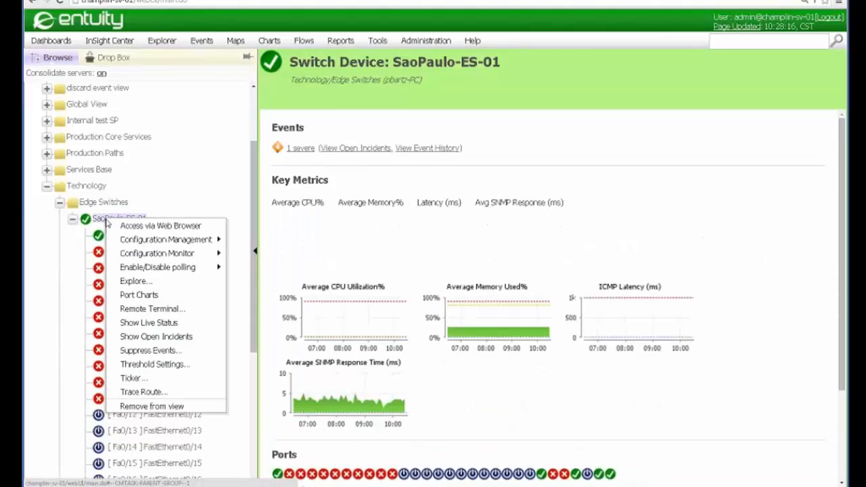
mouse_move(203, 240)
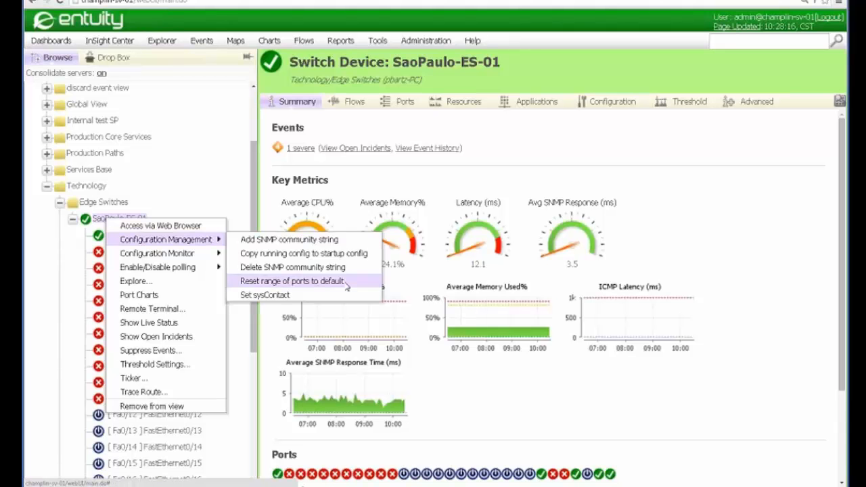
Review the steps and parameters of the Reset range of ports to default task in Configuration Management and close it without changes
left_click(432, 42)
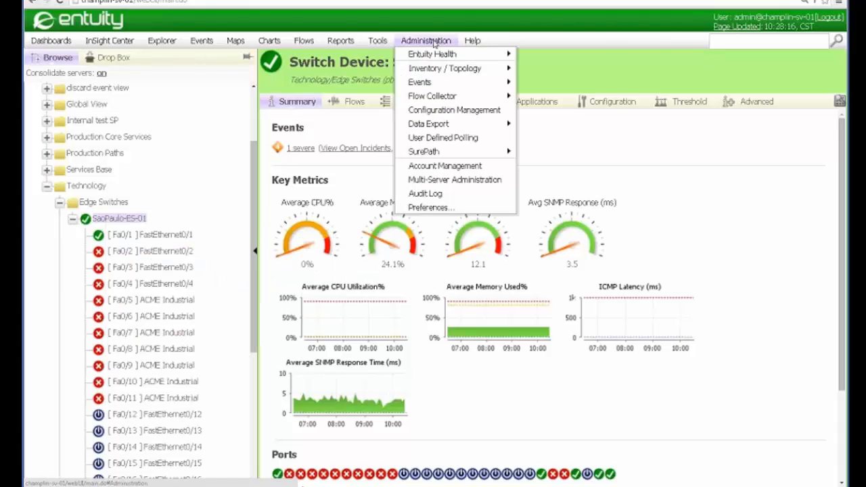
left_click(437, 111)
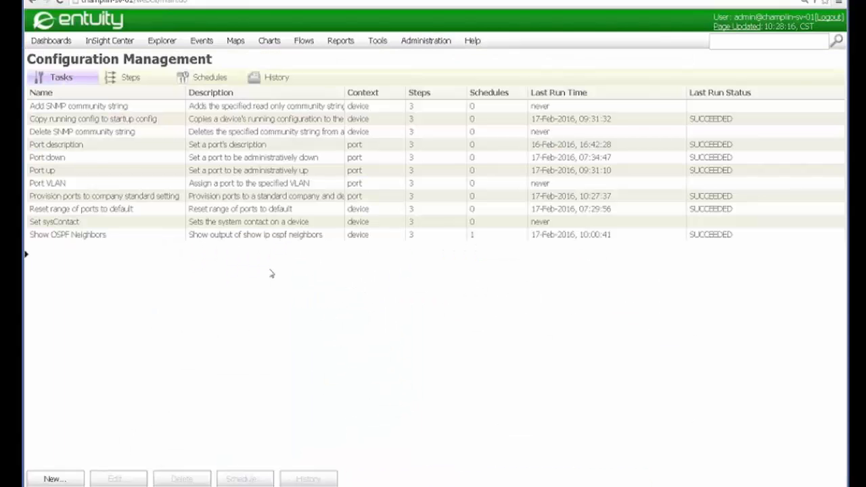
left_click(81, 208)
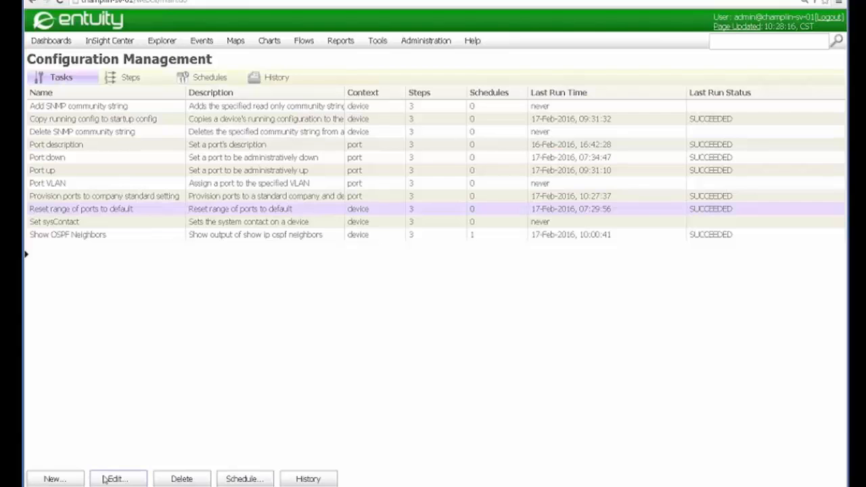
left_click(105, 479)
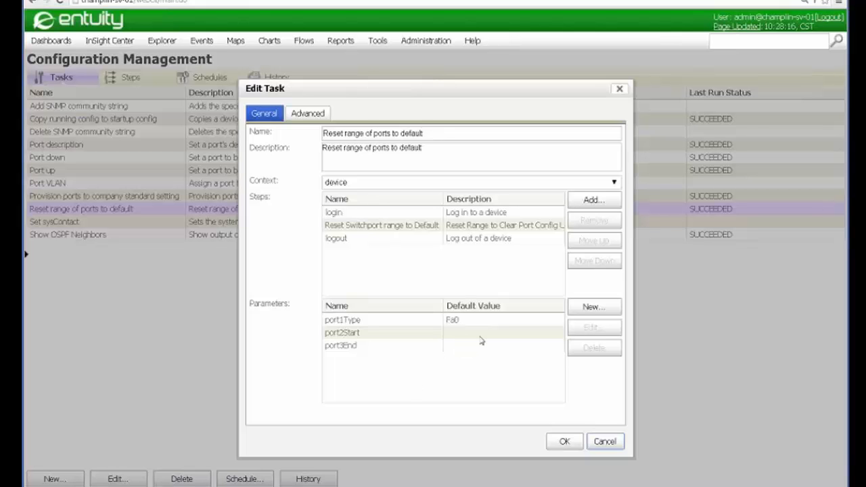
left_click(604, 444)
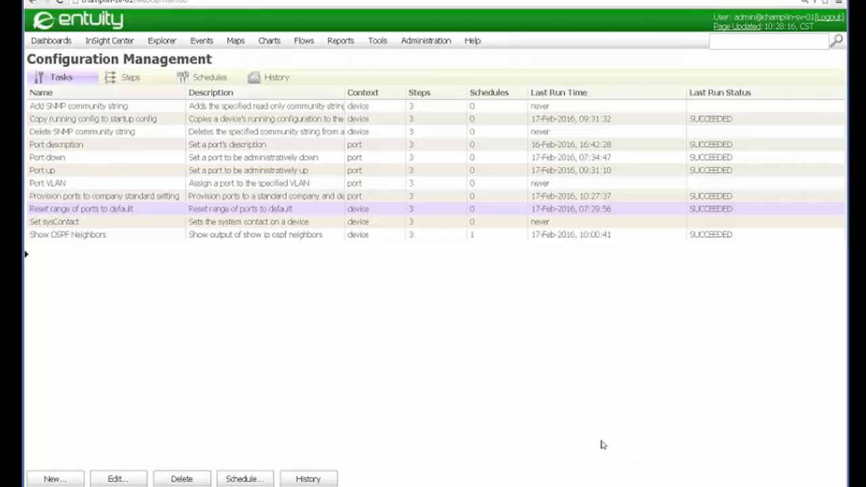
left_click(117, 478)
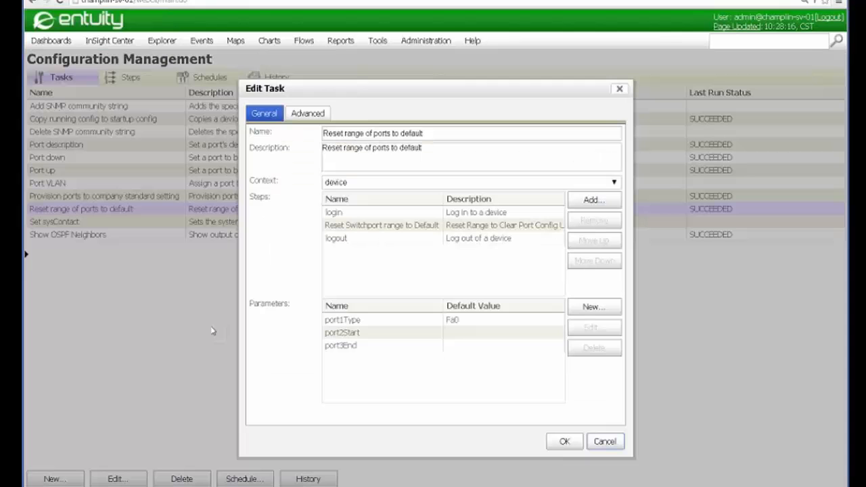
left_click(603, 441)
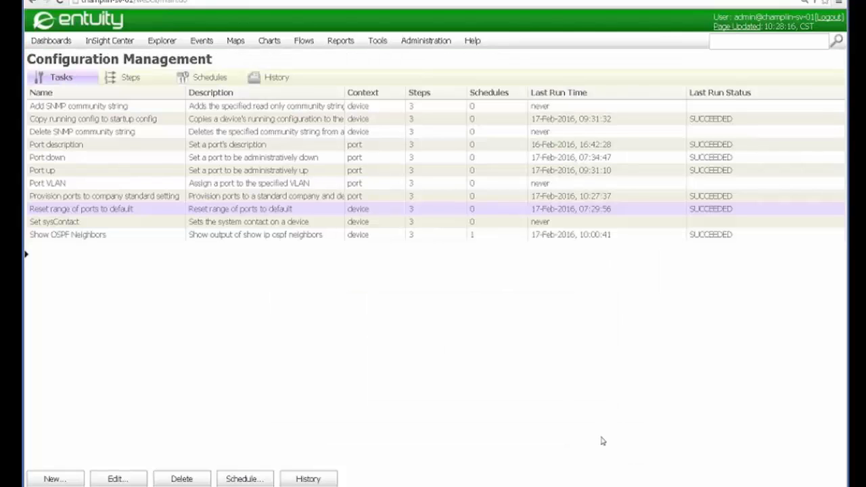
Examine the full script of the Reset Switchport range to Default step, including its interface range commands, and close it without changes
left_click(131, 78)
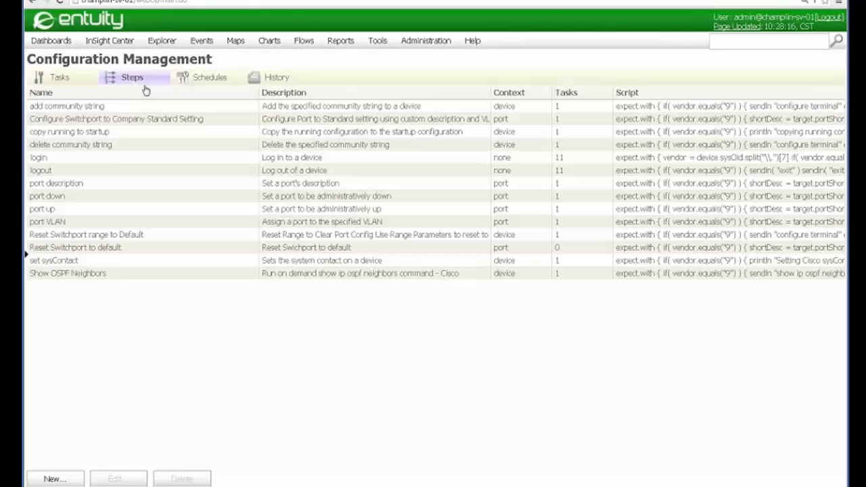
left_click(111, 235)
left_click(117, 479)
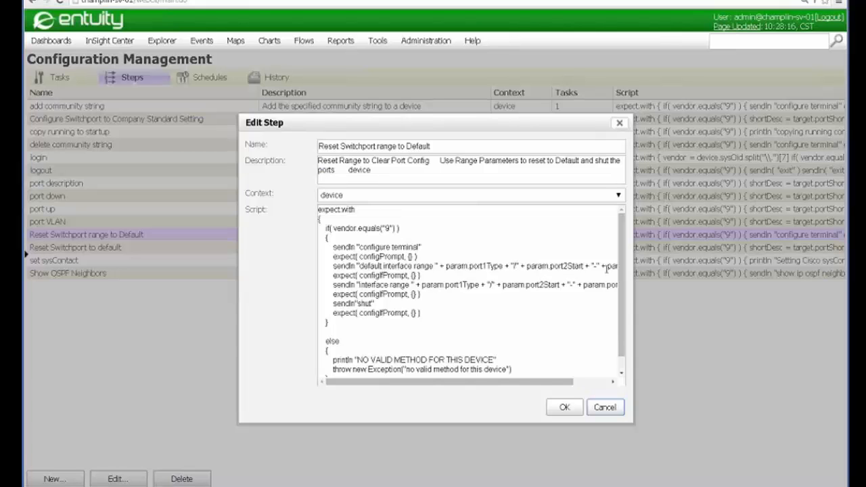
left_click_drag(550, 382, 586, 382)
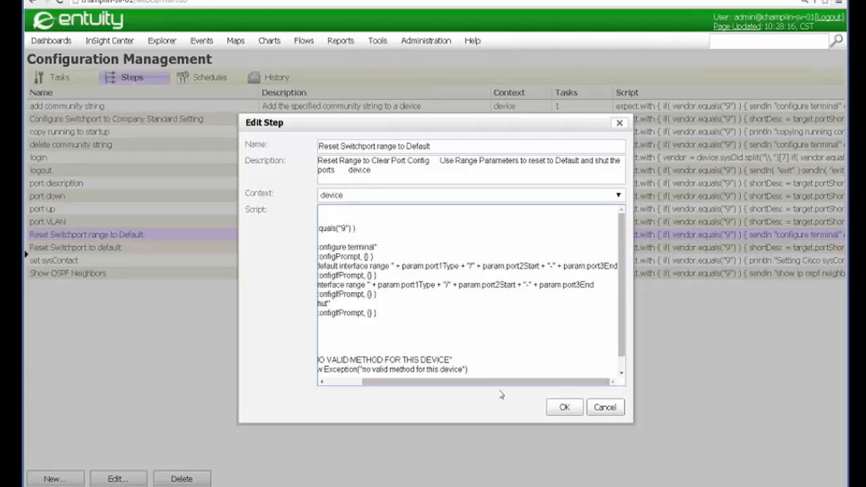
left_click_drag(499, 385, 425, 383)
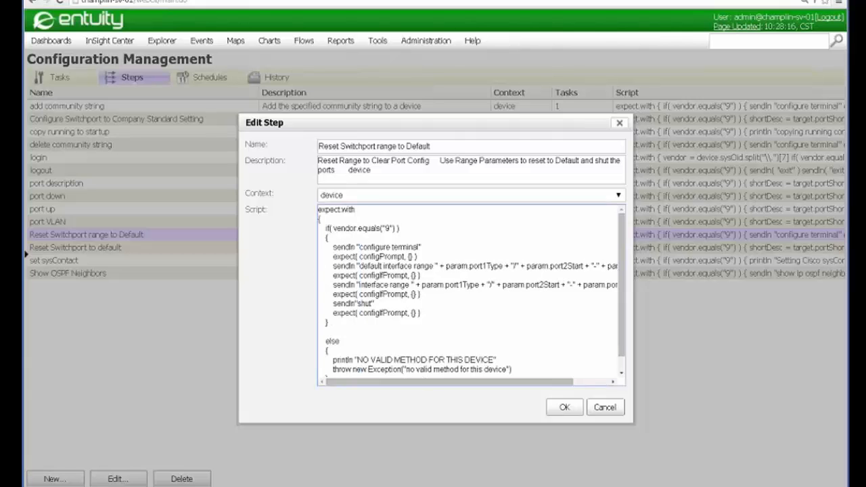
left_click(606, 410)
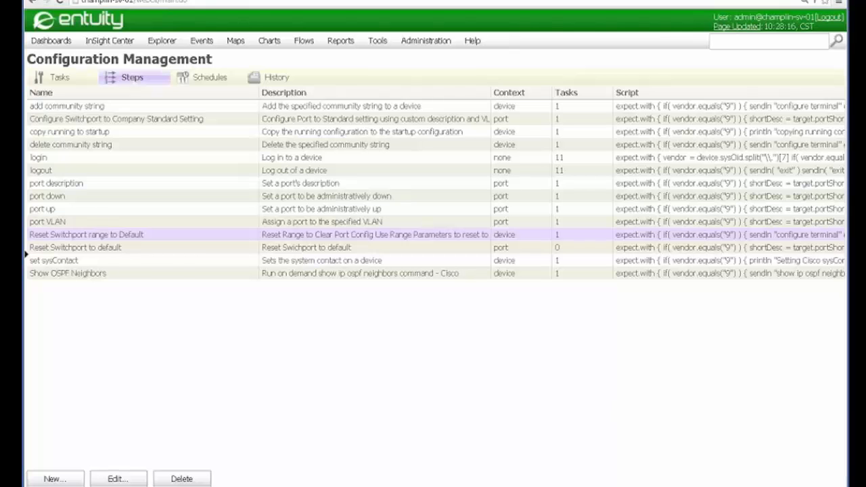
Check the port list of SaoPaulo-ES-01 and start the Reset range of ports to default task for that switch
left_click(161, 40)
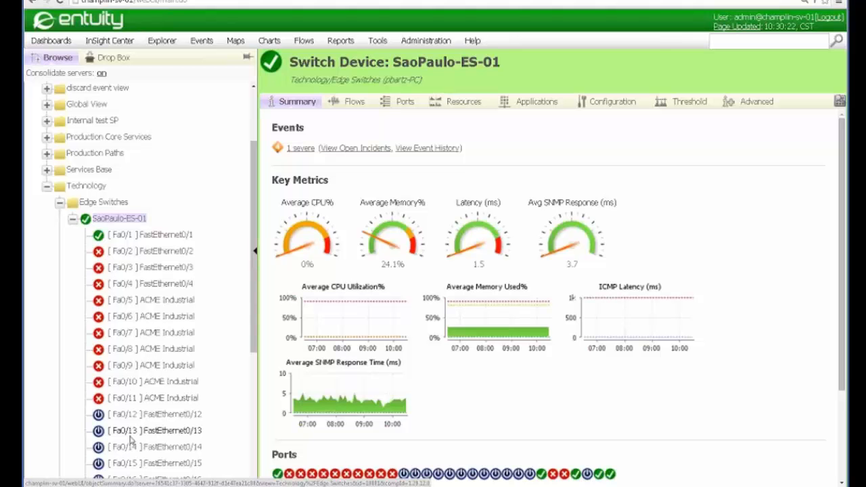
left_click(405, 102)
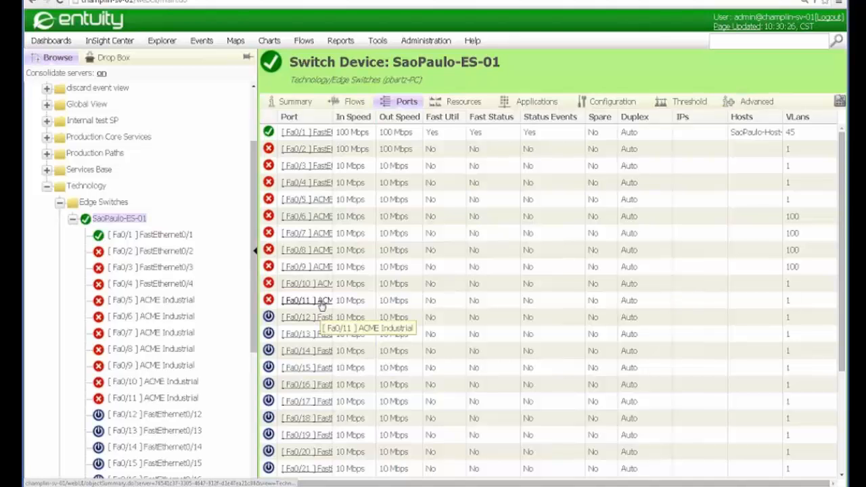
right_click(119, 218)
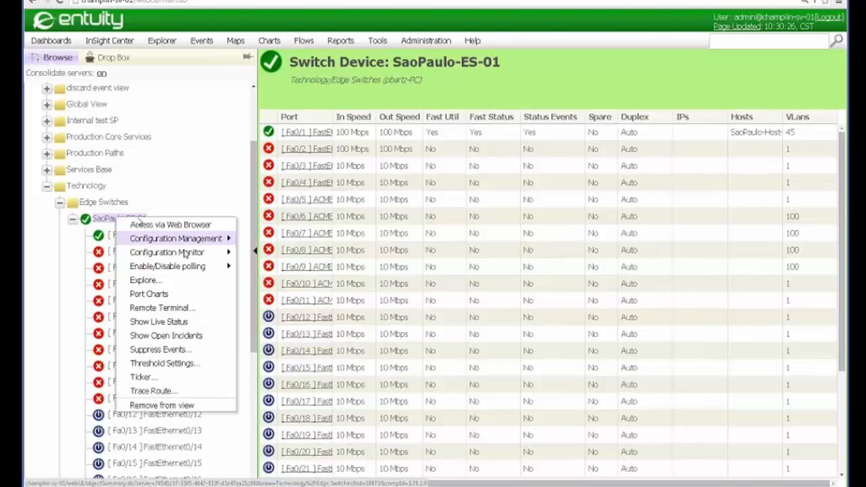
mouse_move(182, 240)
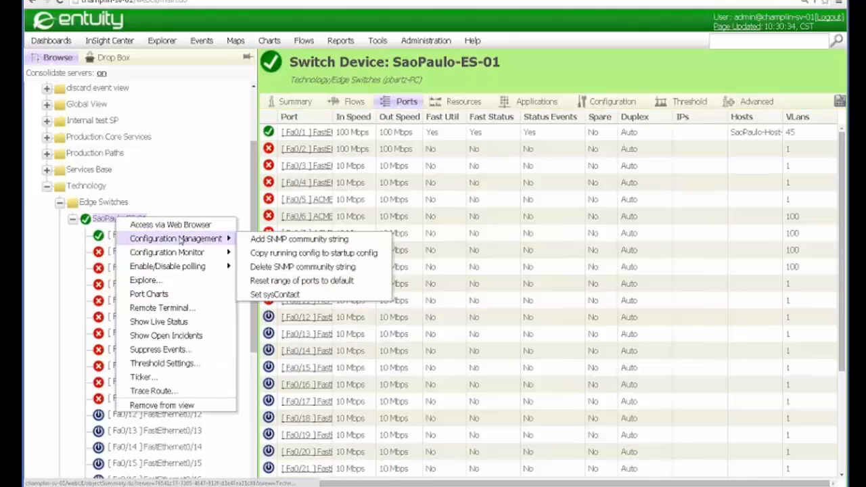
left_click(302, 280)
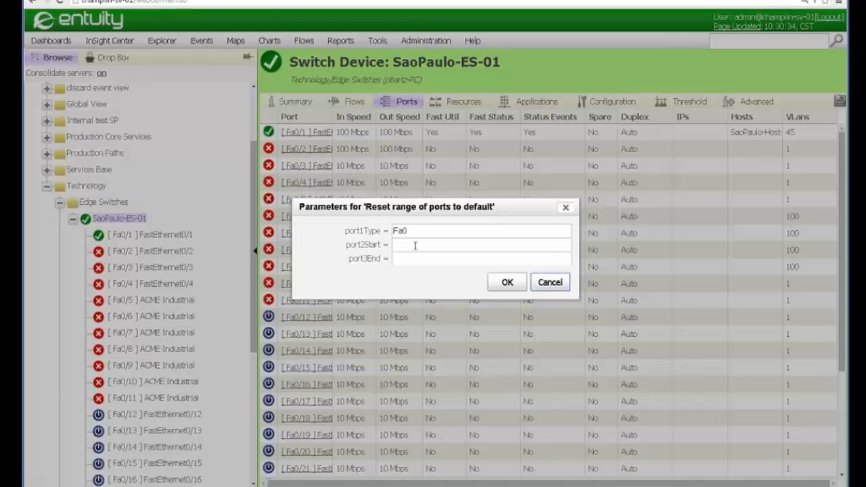
Submit the reset job with port2Start 5 and port3End 11, keeping port1Type Fa0, and go to the job history
left_click(415, 246)
type("5")
left_click(416, 259)
type("11")
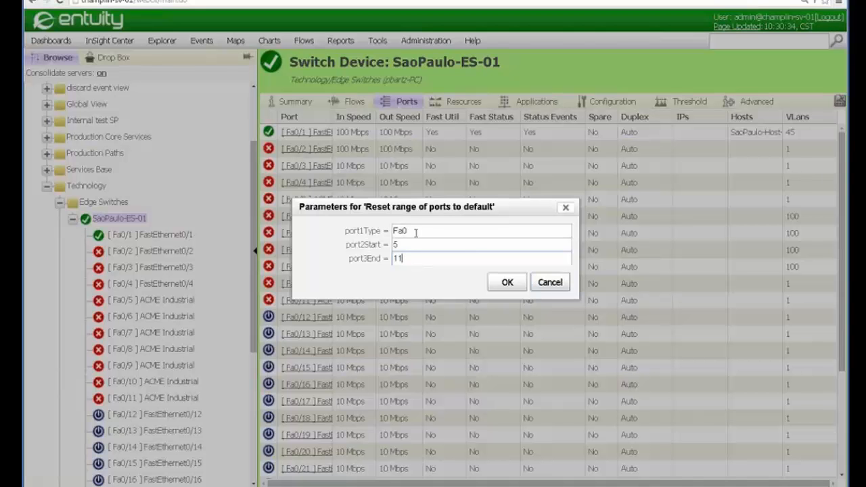
left_click(507, 283)
left_click(340, 254)
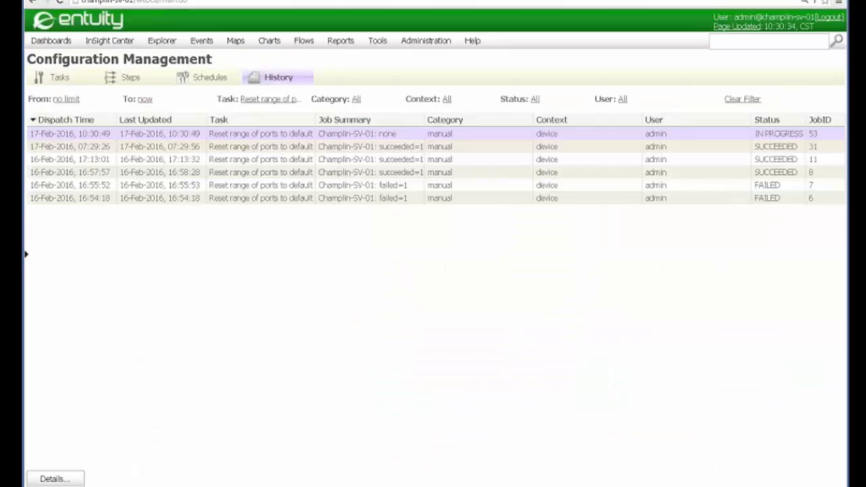
Review the submitted reset job's details and the output for SaoPaulo-ES-01, and close the details
left_click(55, 479)
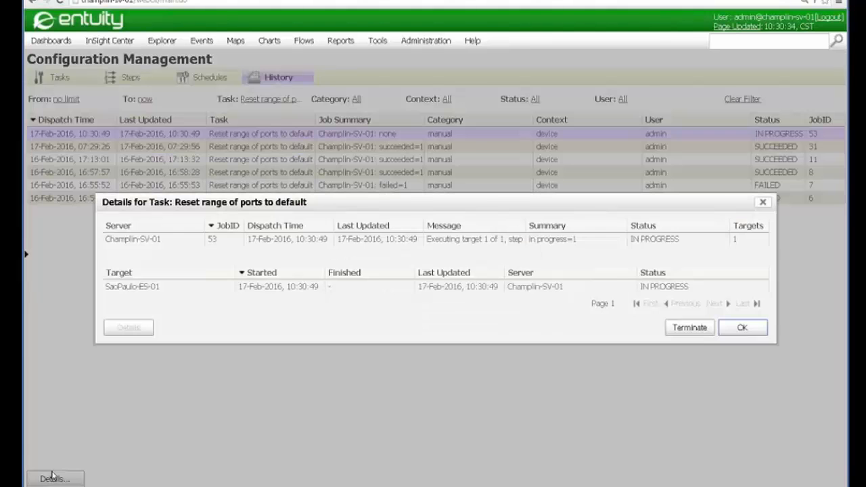
left_click(145, 287)
left_click(128, 328)
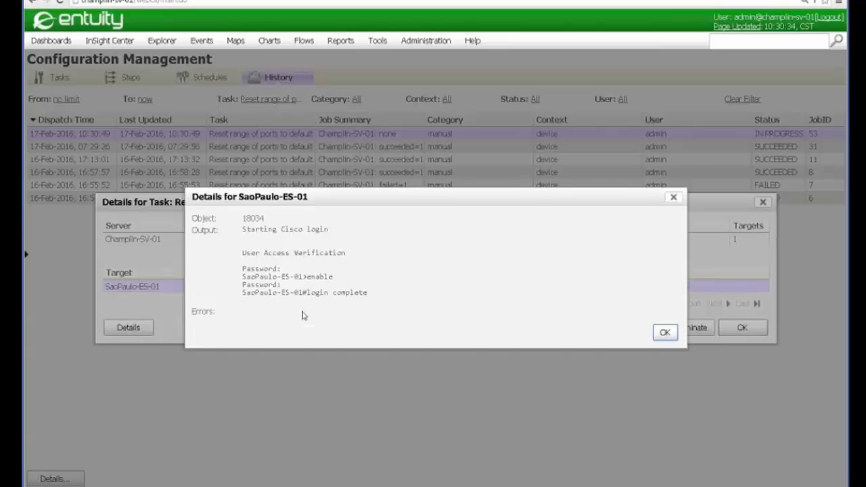
left_click(664, 334)
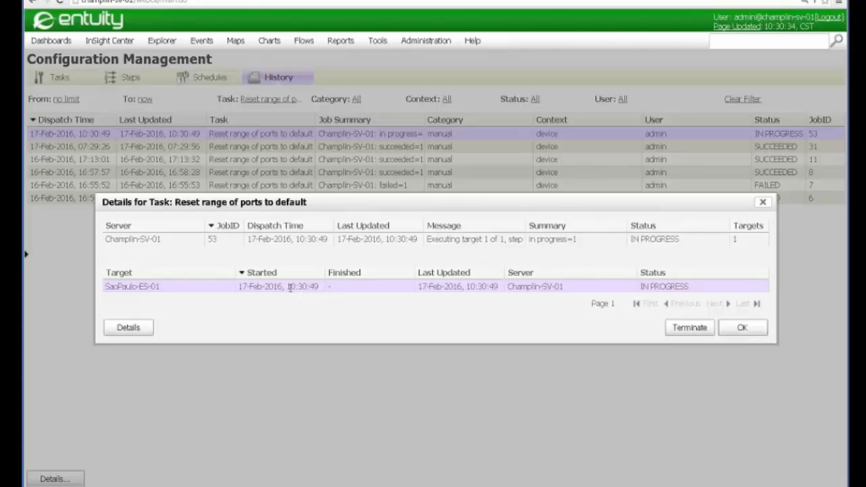
left_click(741, 328)
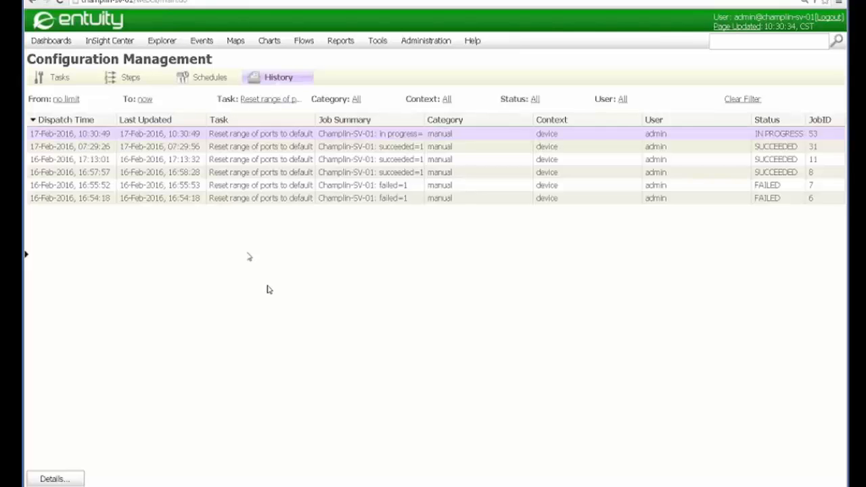
Examine the Cisco Config incident in the SaoPaulo-ES-01 events and view the switch's archived configuration files
left_click(201, 41)
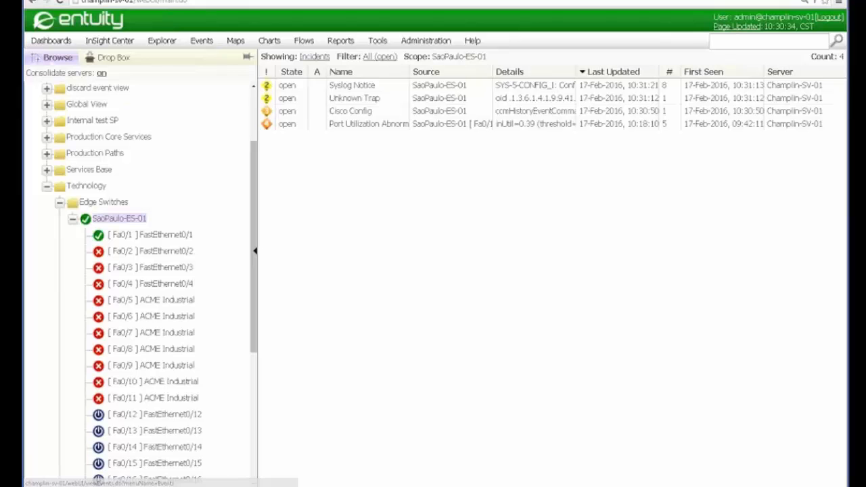
mouse_move(358, 115)
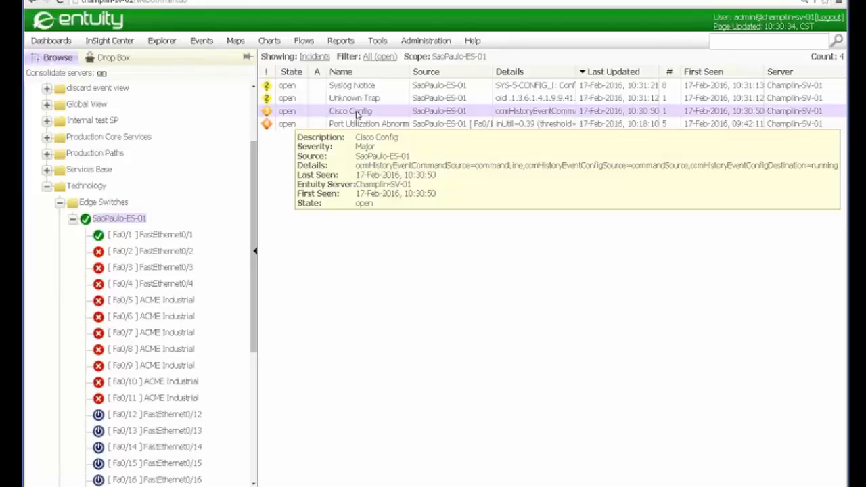
left_click(115, 220)
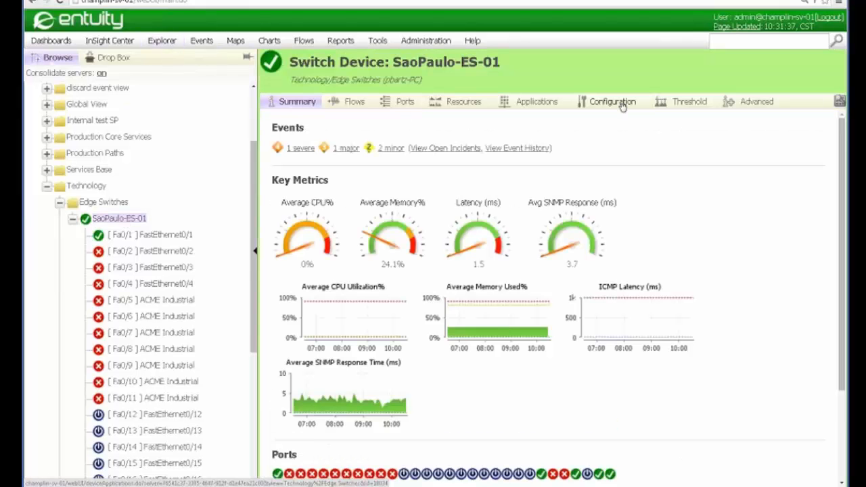
left_click(621, 104)
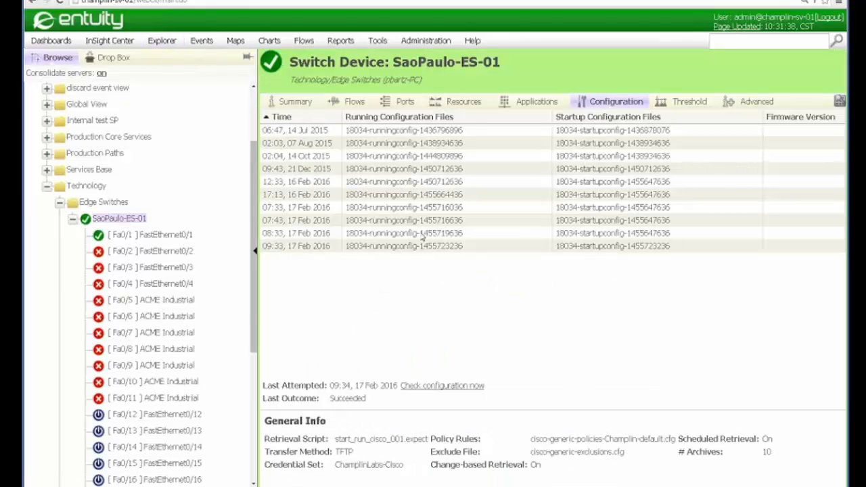
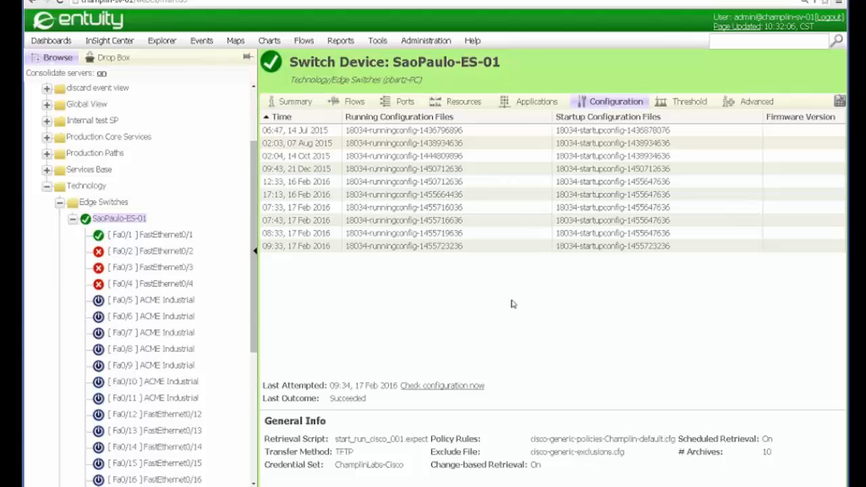
Check which configuration management tasks are offered for SaoPaulo-ES-01, then collapse the switch's port list
right_click(147, 218)
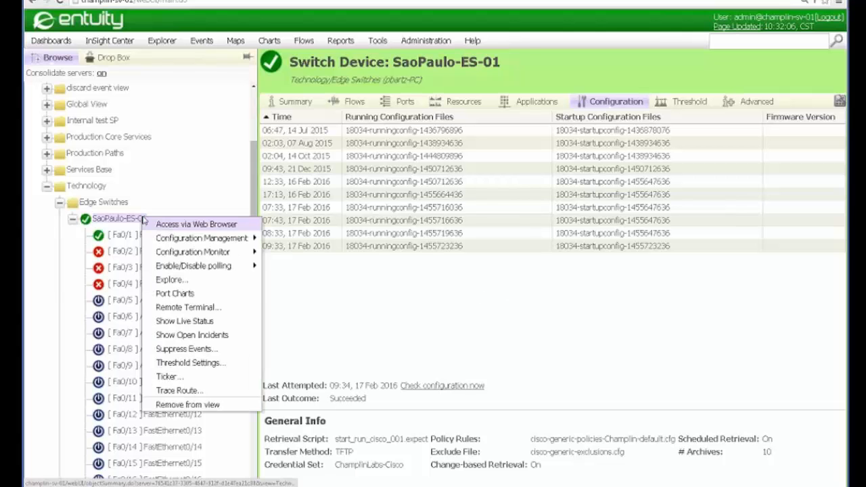
mouse_move(170, 241)
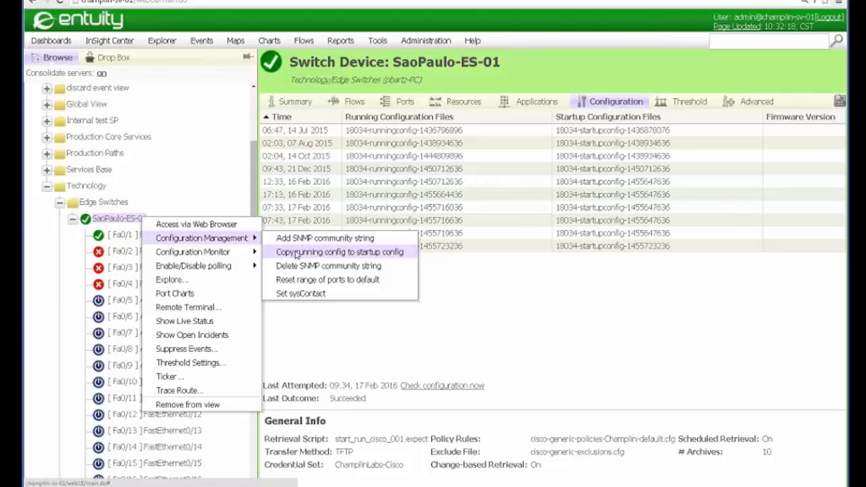
left_click(481, 286)
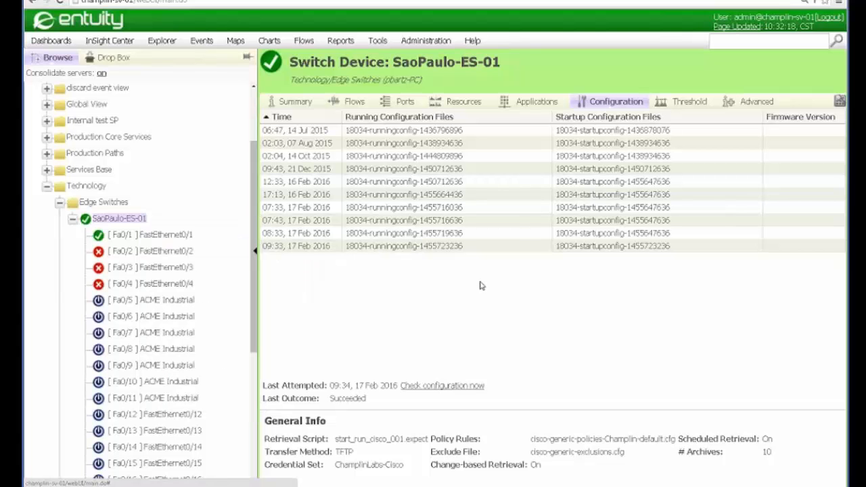
left_click(73, 218)
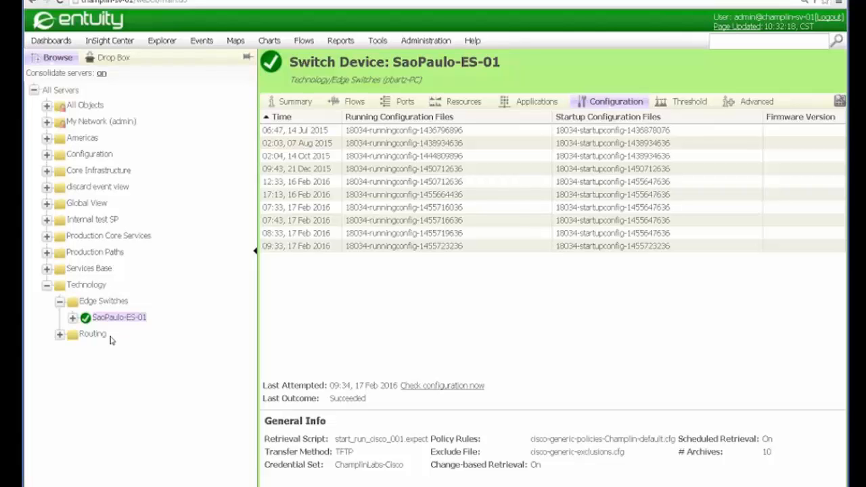
Go to Configuration Management and review the Show OSPF Neighbors task's general definition and the script of its matching step
left_click(413, 41)
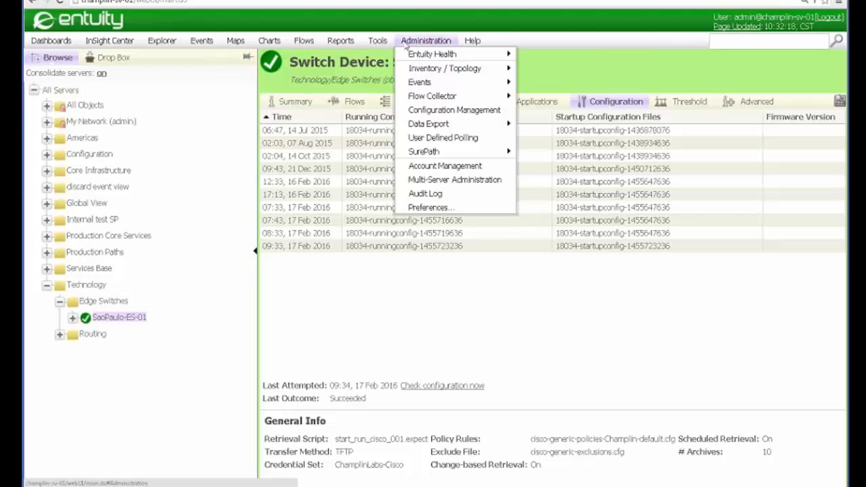
left_click(440, 110)
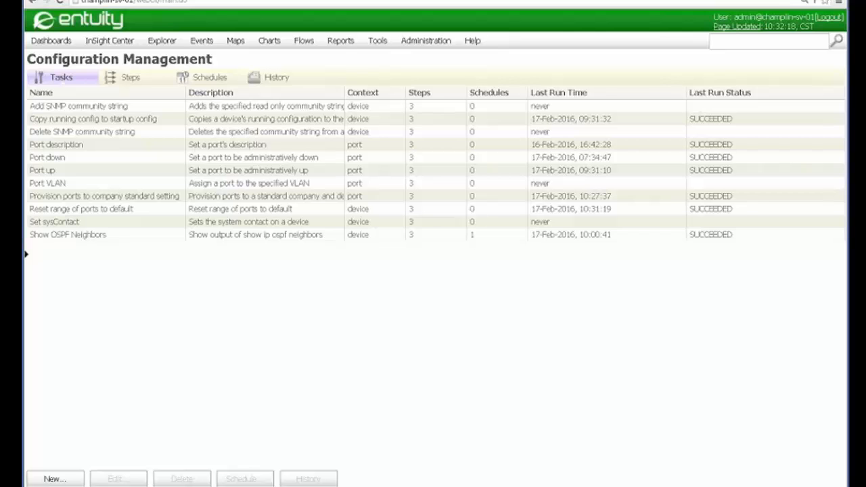
left_click(110, 235)
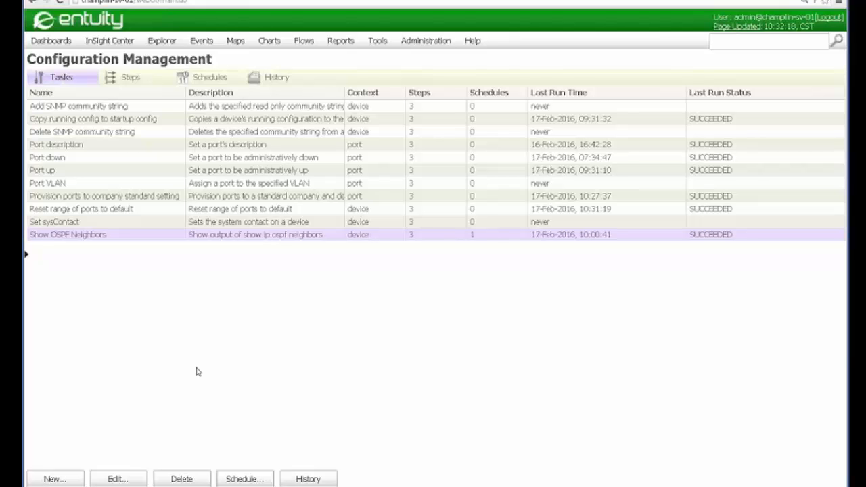
left_click(123, 480)
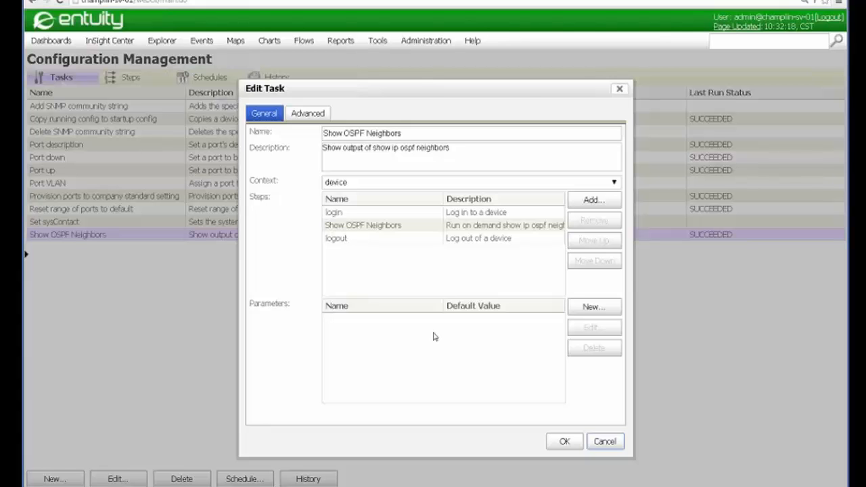
left_click(605, 441)
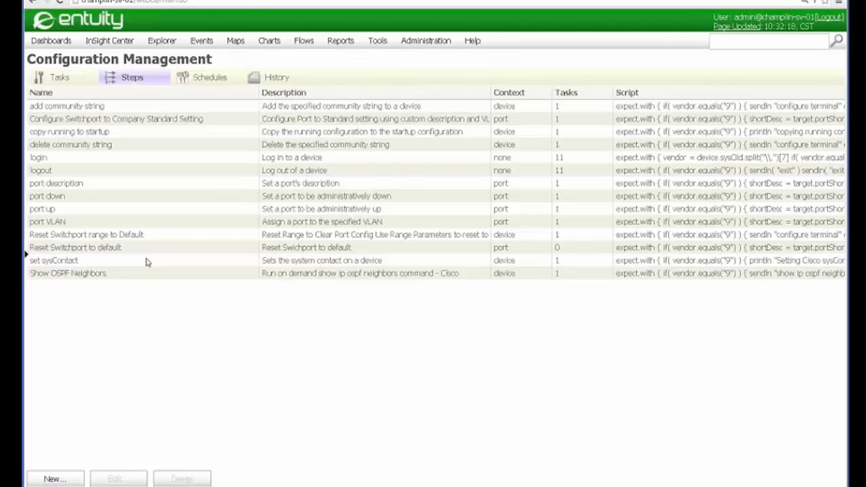
left_click(115, 480)
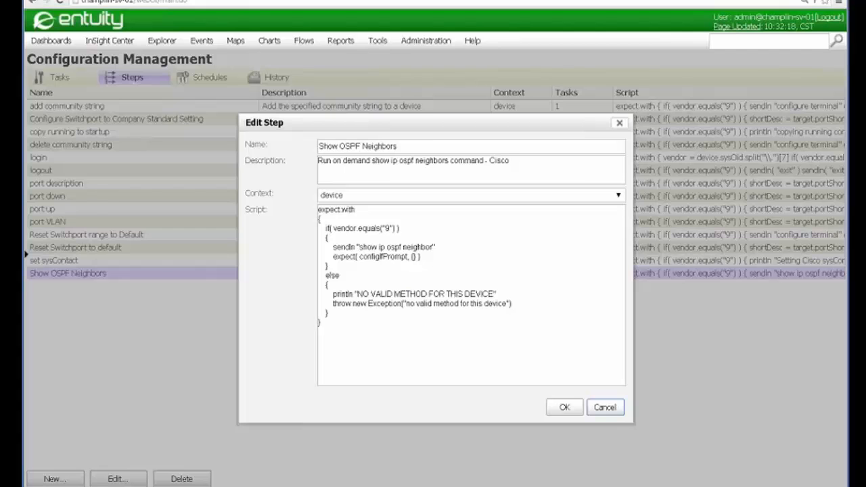
left_click(606, 408)
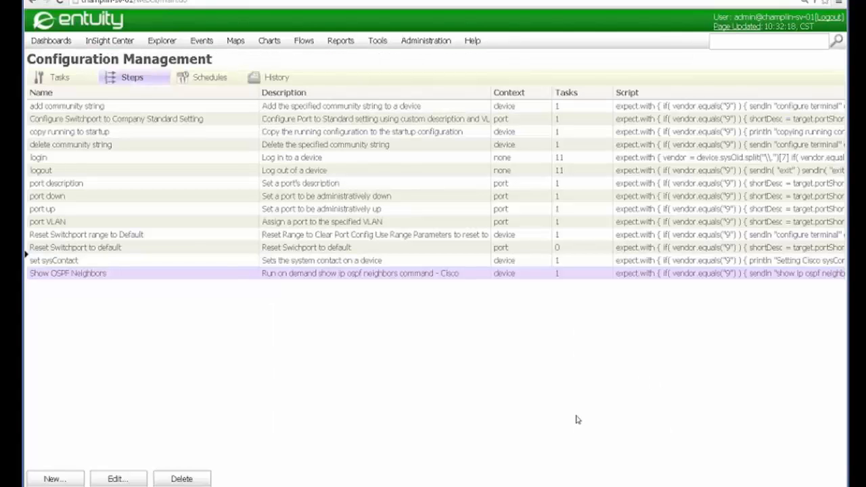
Examine the advanced settings of the Show OSPF Neighbors task, focusing on the Routing and devSysCapabilities parts of its filter, and close it unchanged
left_click(57, 77)
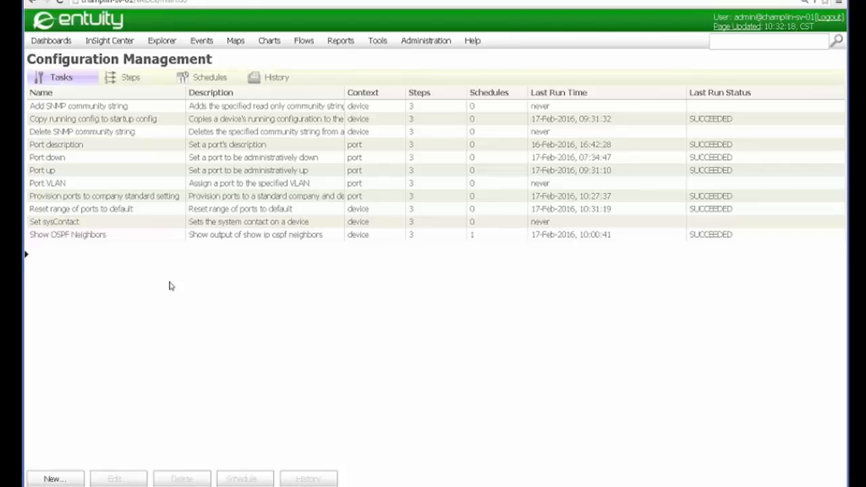
left_click(85, 236)
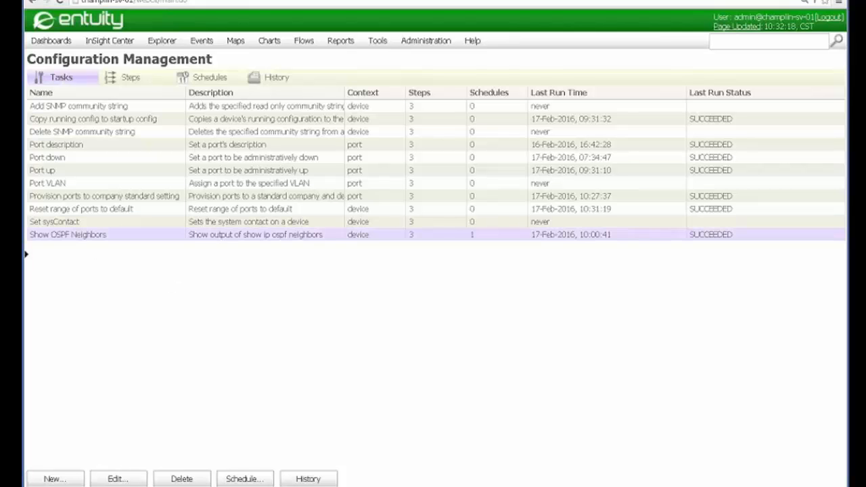
left_click(116, 479)
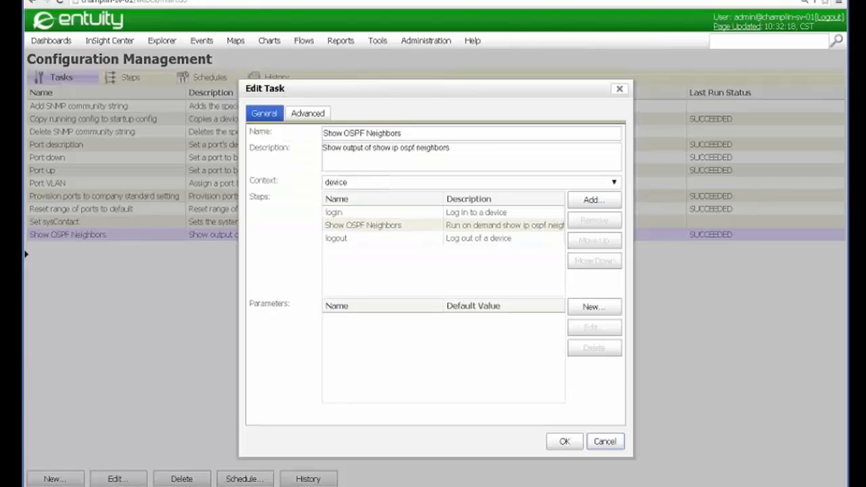
left_click(308, 114)
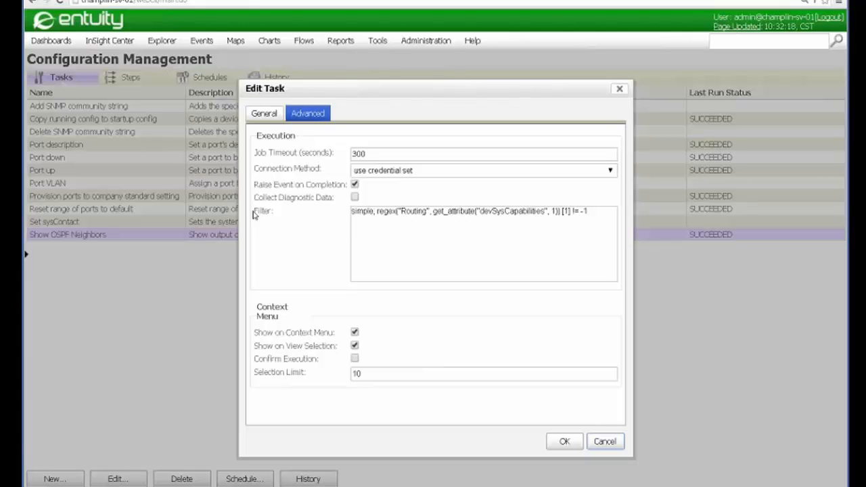
left_click_drag(389, 224, 406, 227)
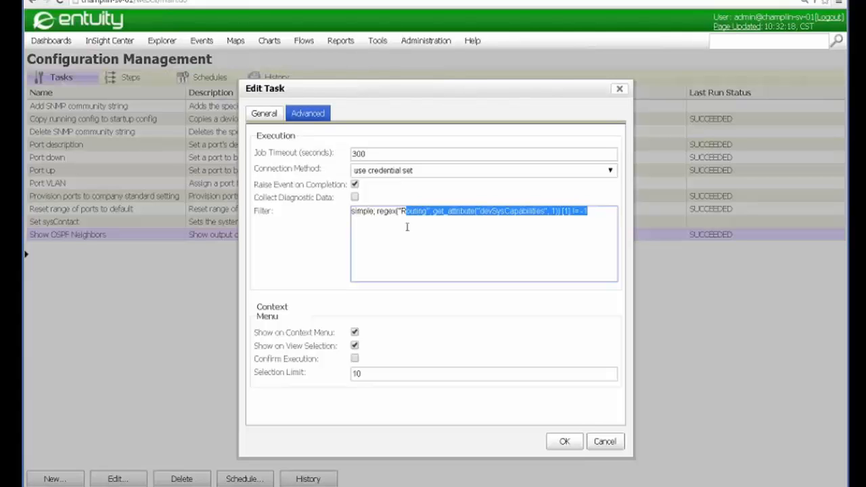
left_click(407, 227)
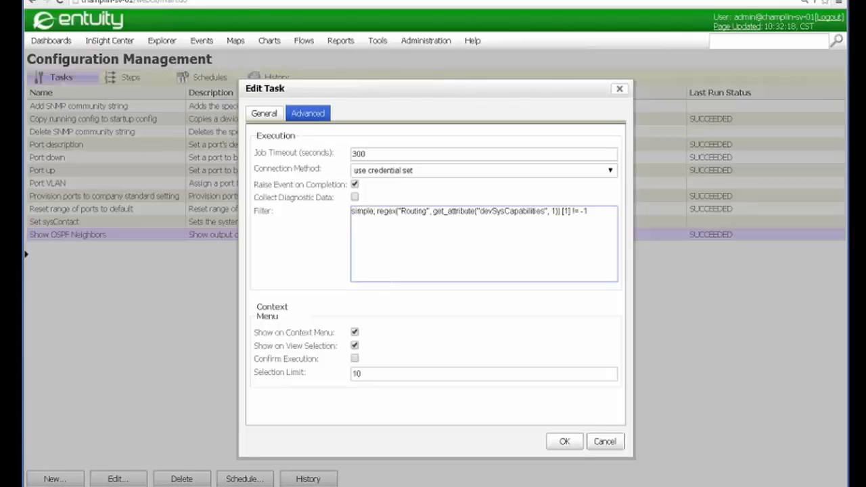
left_click(402, 212)
double_click(482, 212)
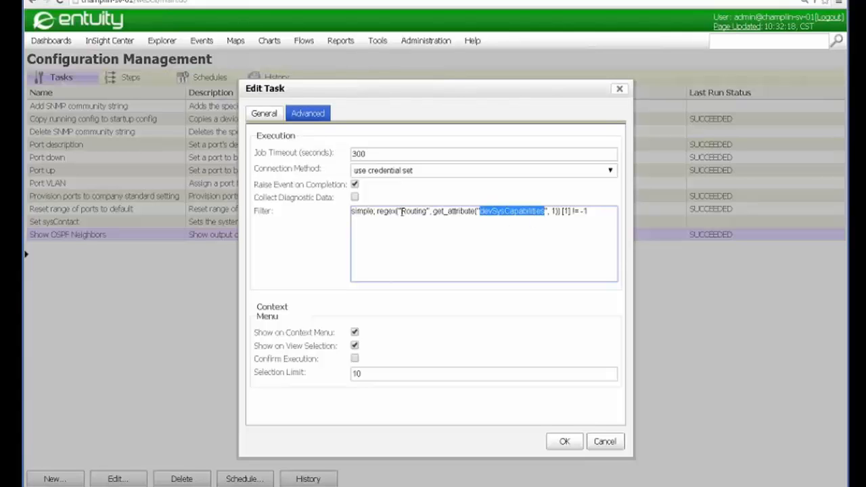
left_click_drag(402, 212, 431, 212)
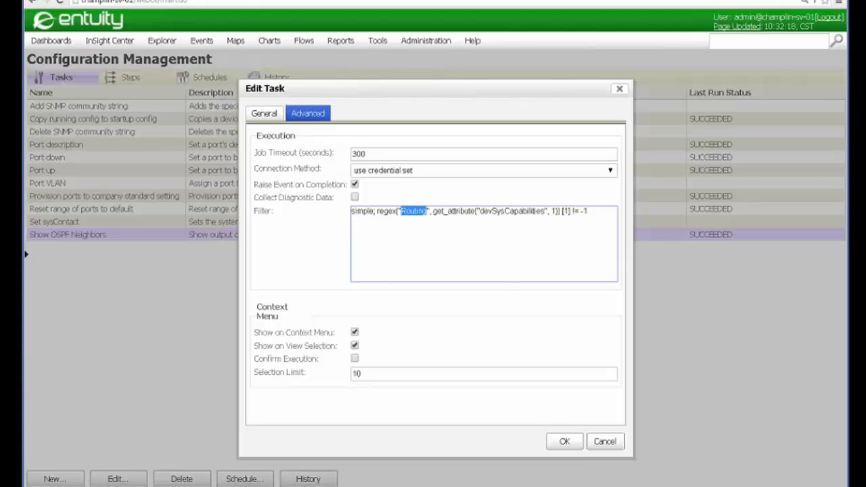
left_click(434, 263)
left_click(605, 441)
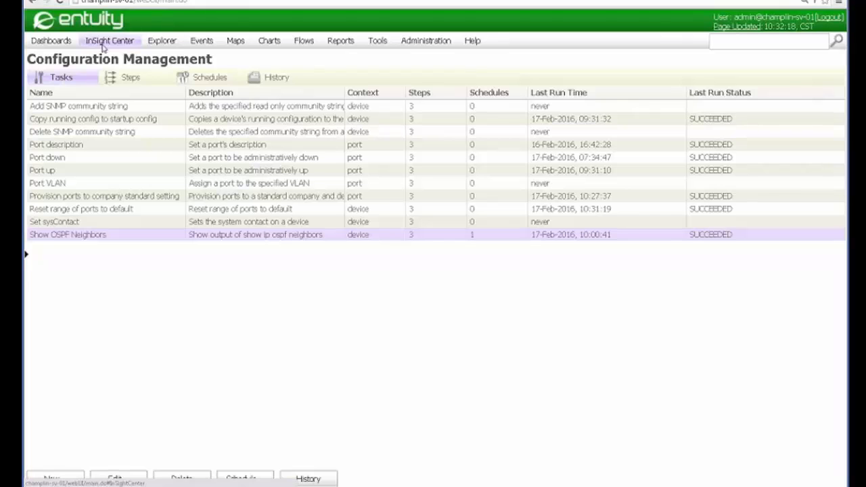
Return to the Explorer and check whether Show OSPF Neighbors is offered among the configuration management tasks for SaoPaulo-ES-01
left_click(163, 42)
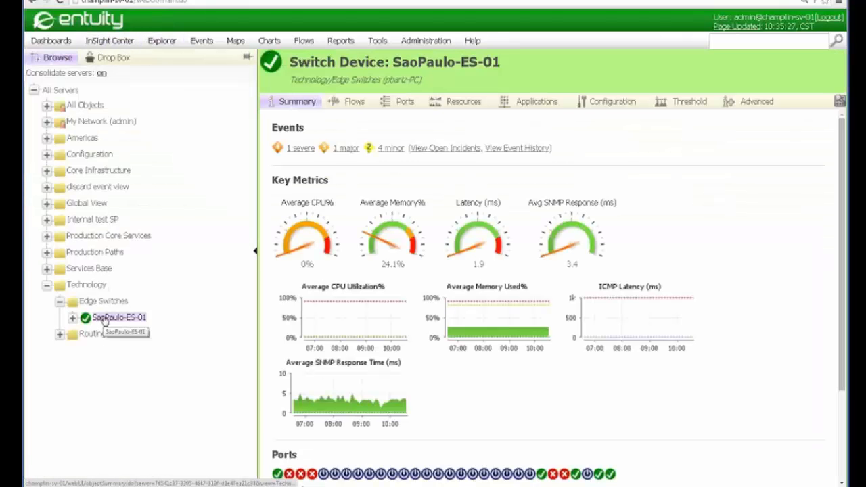
right_click(105, 322)
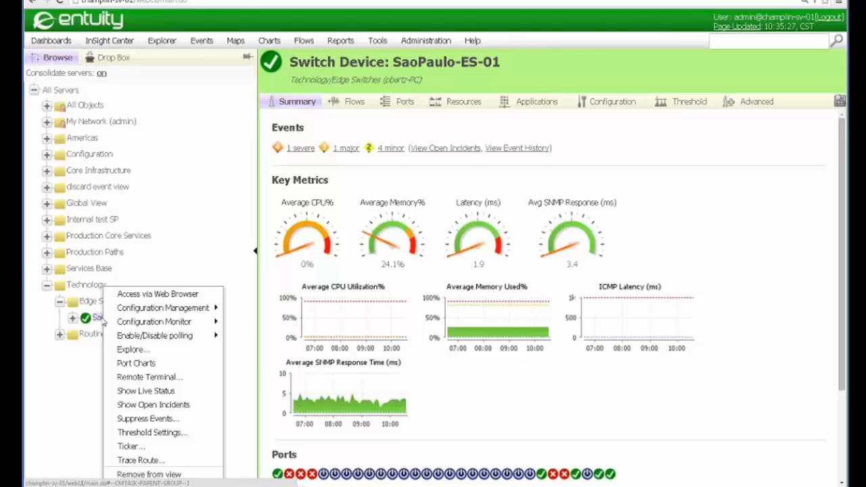
mouse_move(141, 312)
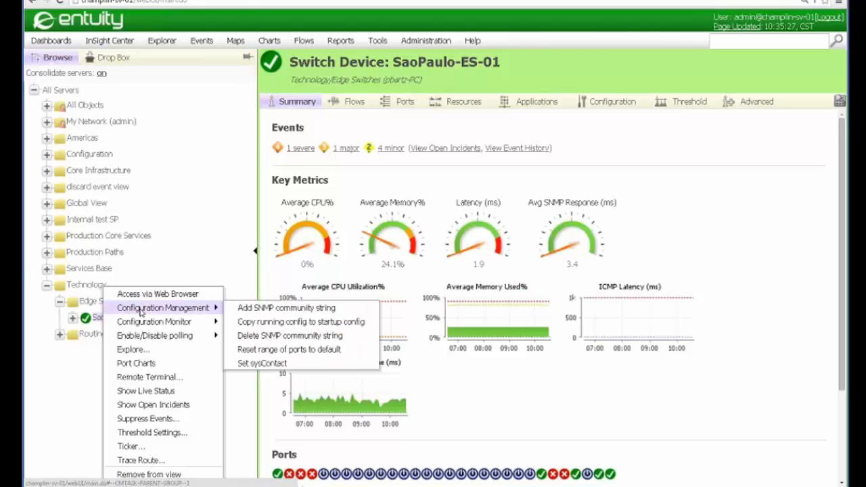
left_click(48, 378)
Expand the Routing view and check whether Show OSPF Neighbors is offered among the configuration management tasks for Austin-SR-01
left_click(60, 334)
right_click(103, 333)
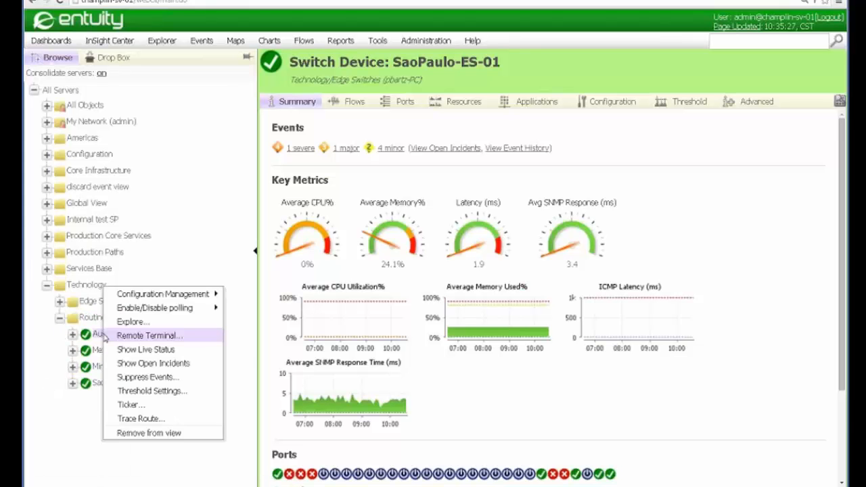
mouse_move(169, 308)
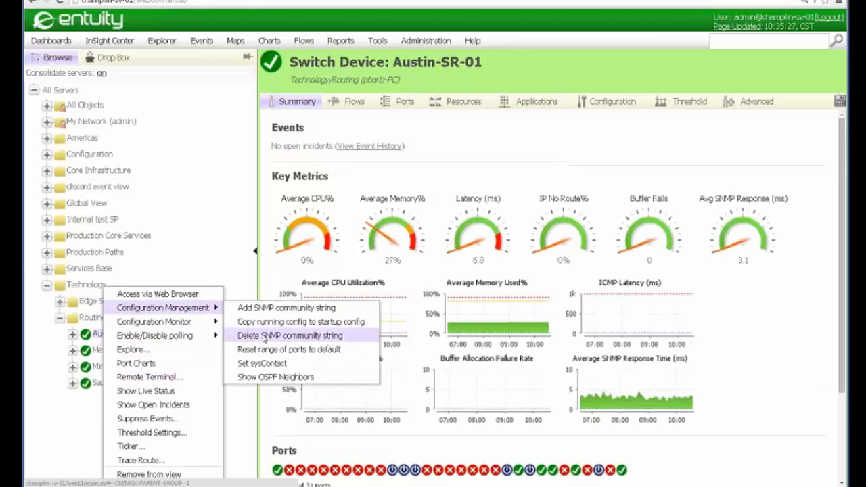
left_click(274, 378)
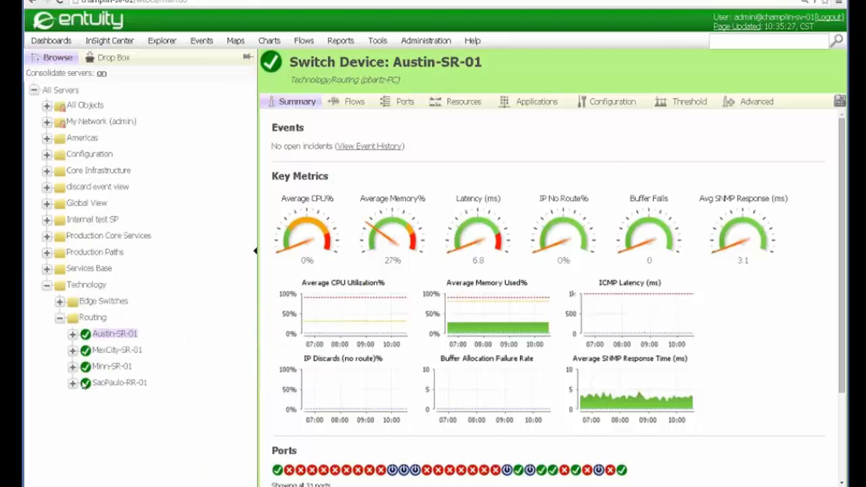
Run the Show OSPF Neighbors task on the whole Technology view
right_click(80, 287)
mouse_move(105, 294)
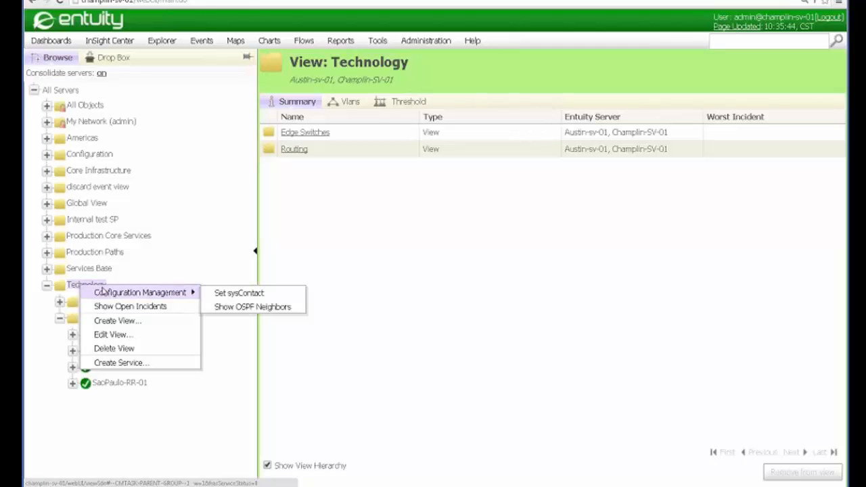
left_click(225, 307)
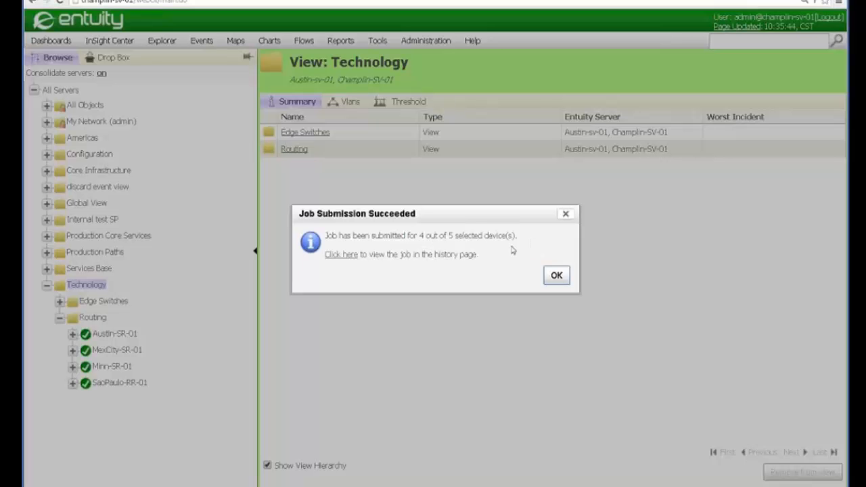
Open the submitted Show OSPF Neighbors job in the history, review its details for each target device, and close them
left_click(337, 257)
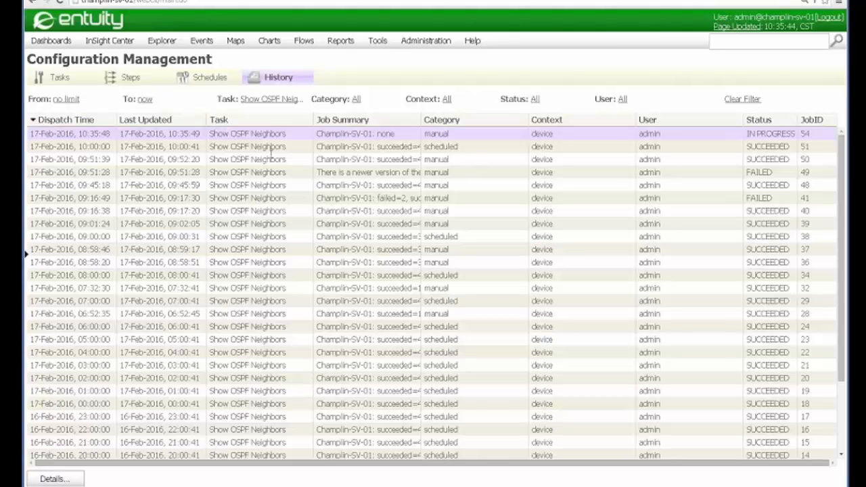
left_click(65, 479)
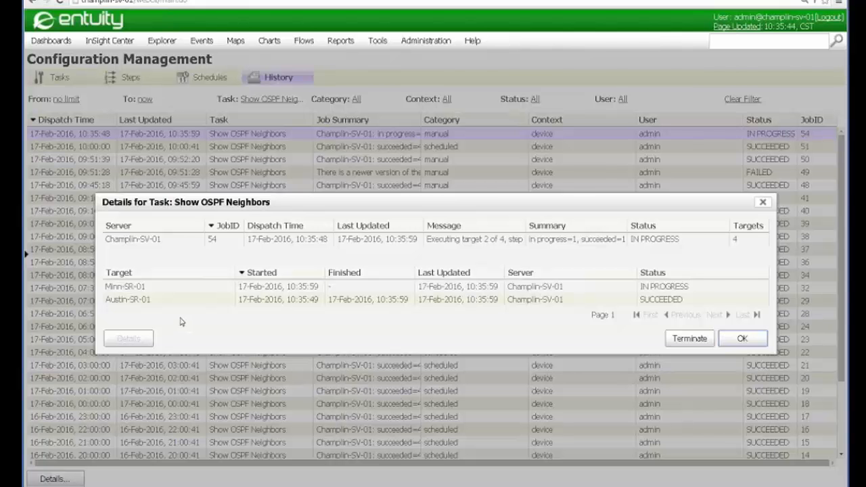
left_click(735, 341)
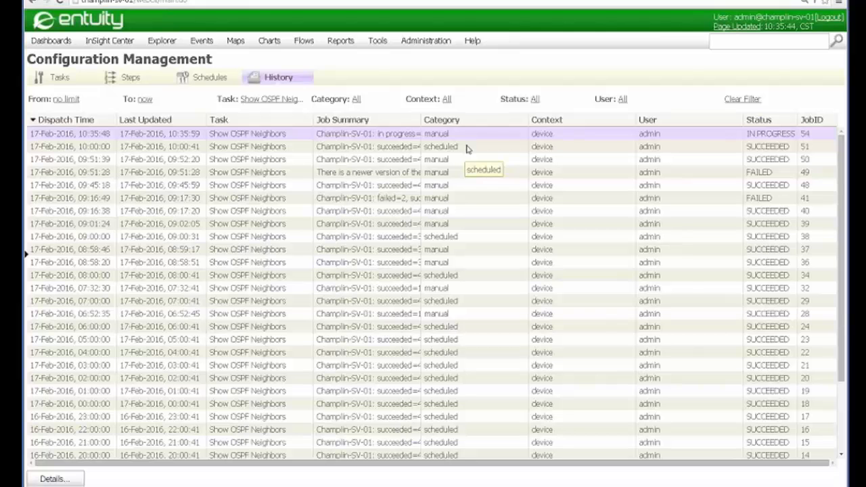
Review the schedule settings of the Show OSPF Neighbors task for the Technology/Routing view and close them without changes
left_click(208, 79)
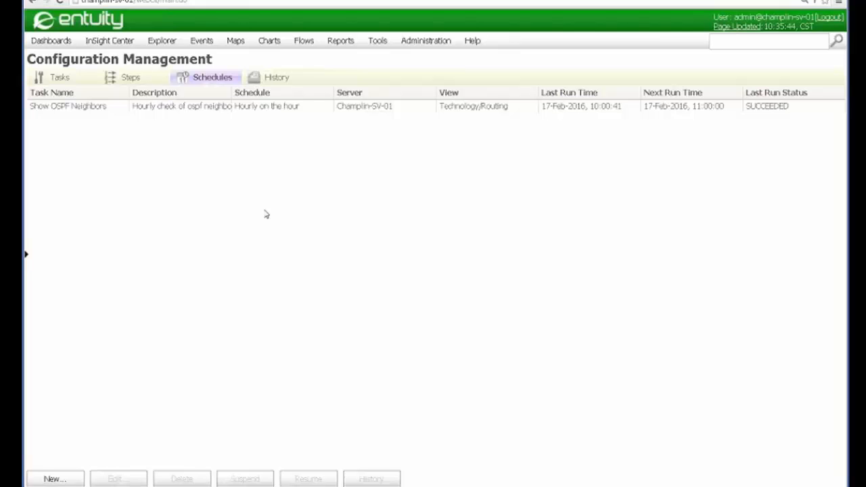
left_click(206, 109)
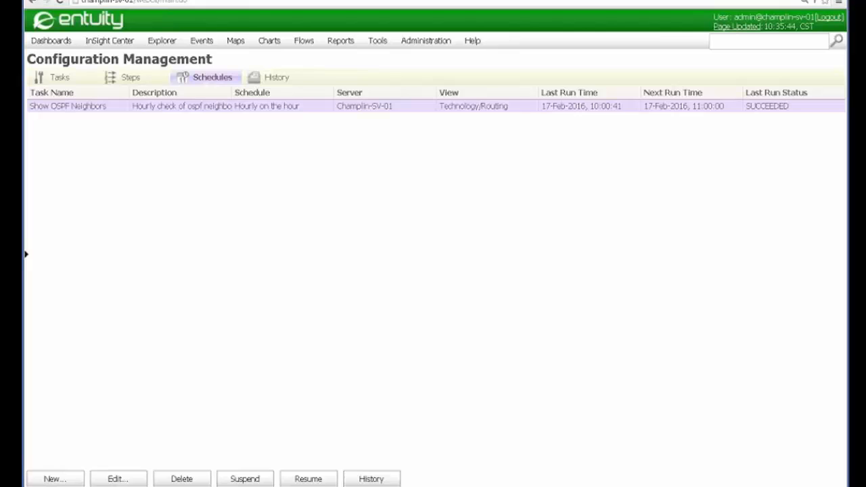
left_click(137, 480)
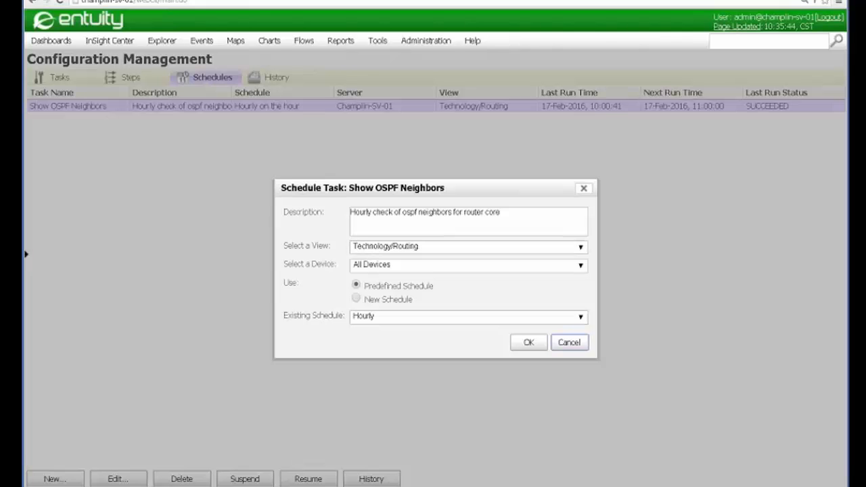
left_click(561, 346)
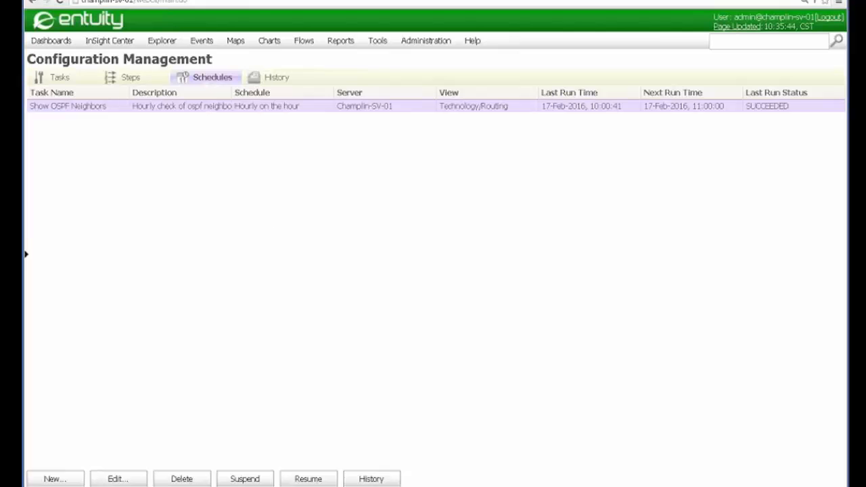
Open the scheduled Show OSPF Neighbors job dispatched at 10:00:00 in the history, review the output for MexCity-SR-01, and close the details
left_click(260, 79)
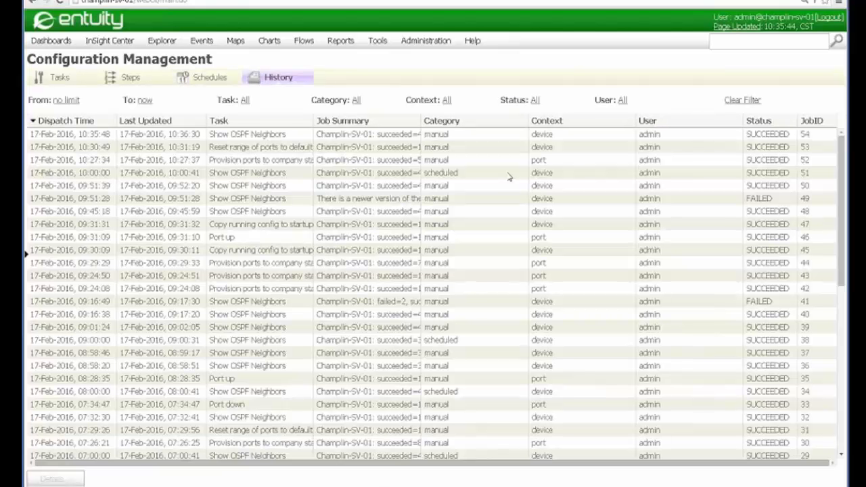
left_click(429, 177)
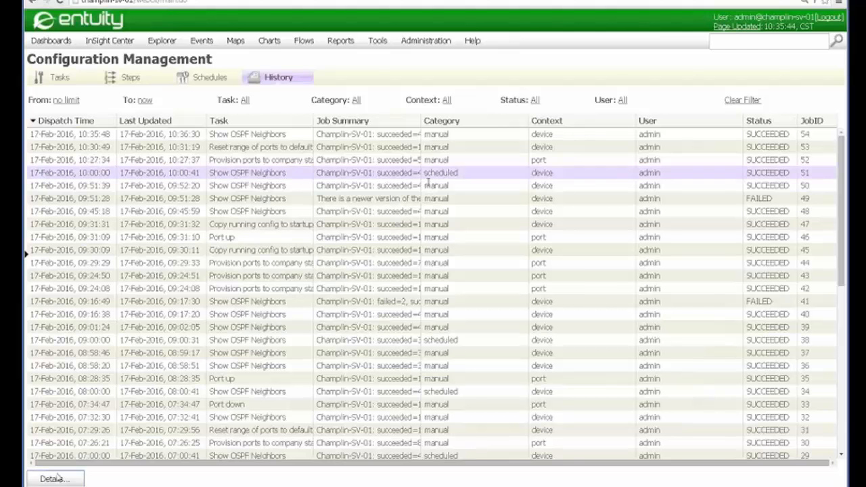
left_click(54, 478)
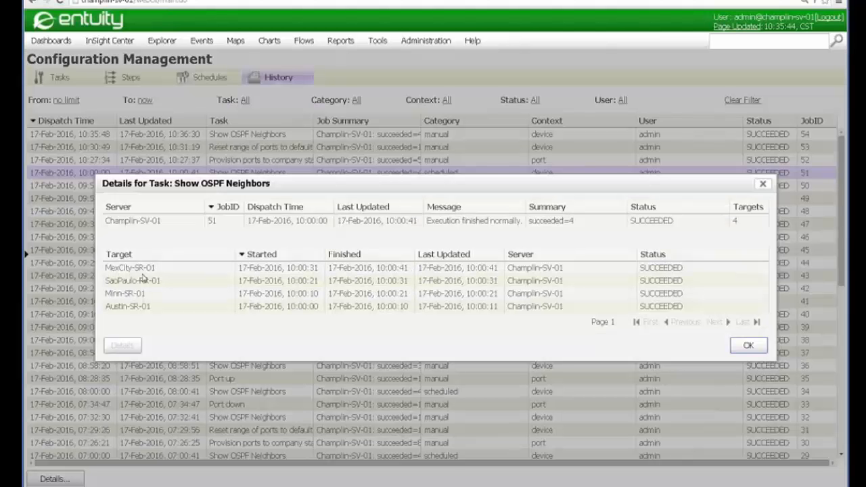
left_click(172, 269)
left_click(124, 346)
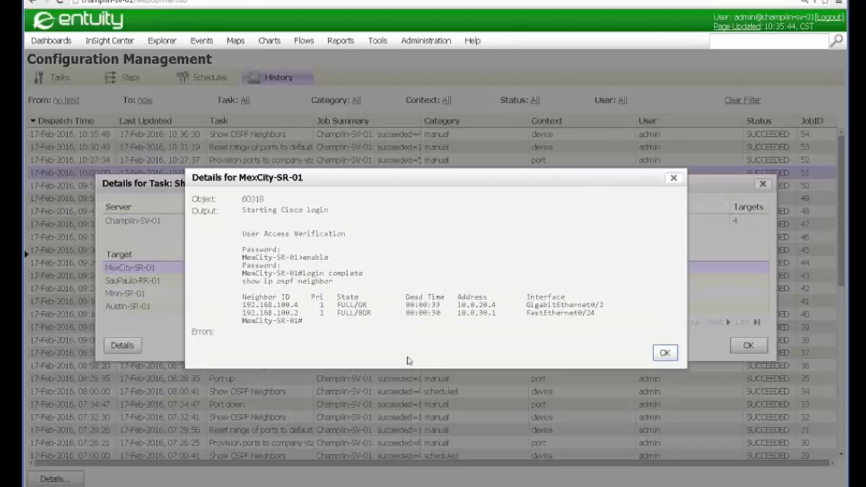
left_click_drag(319, 329, 229, 199)
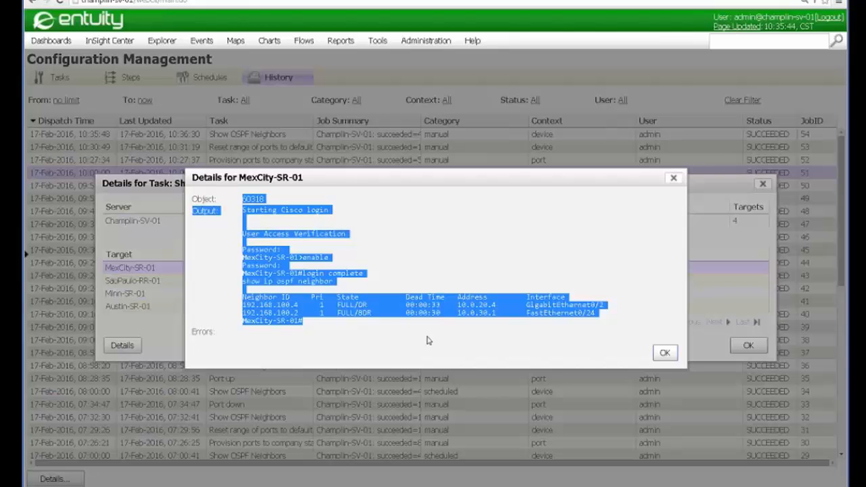
left_click(664, 357)
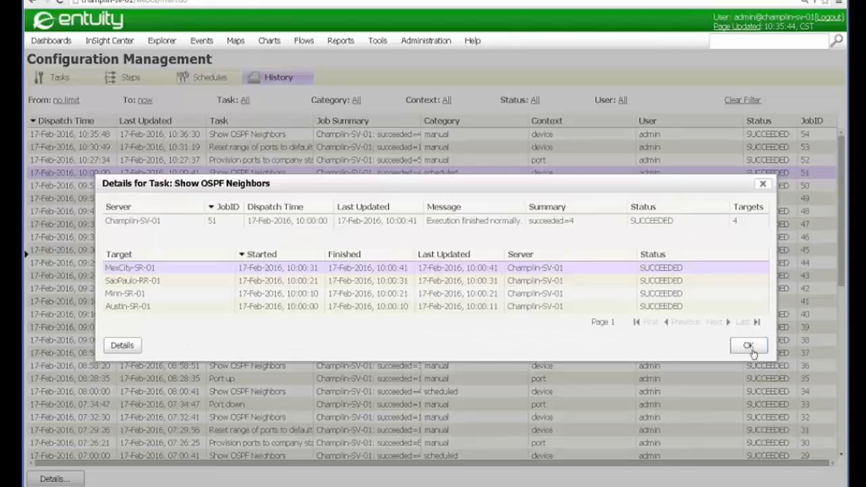
left_click(750, 348)
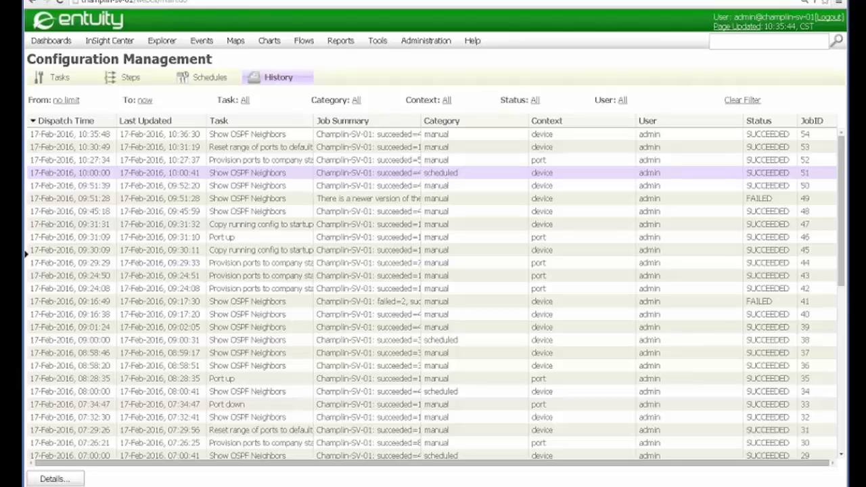
List the events instead of the incidents for the SaoPaulo-ES-01 switch in the Technology/Edge Switches view
left_click(162, 41)
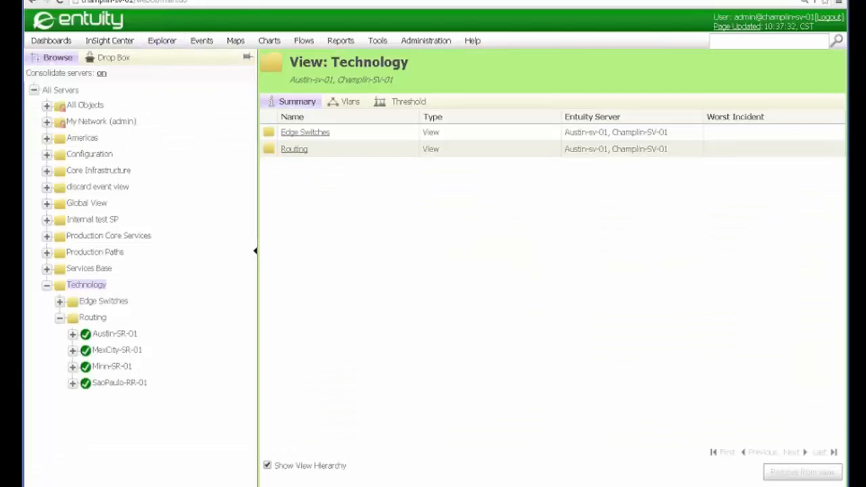
left_click(201, 40)
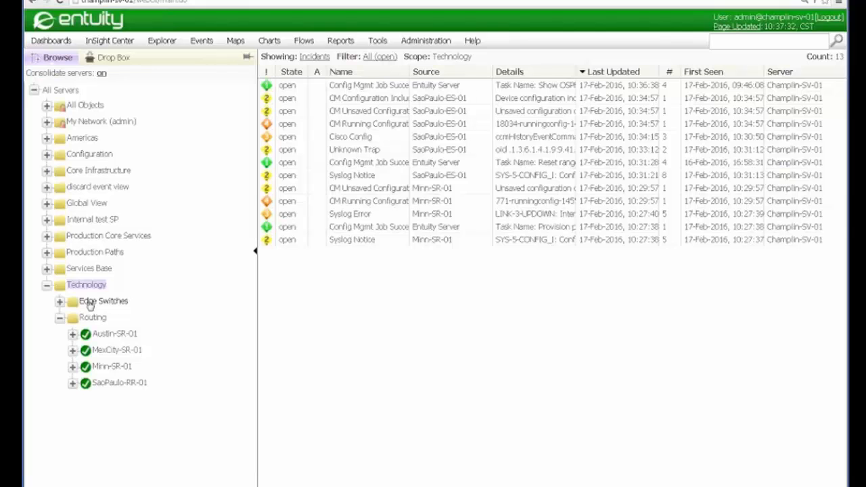
left_click(94, 305)
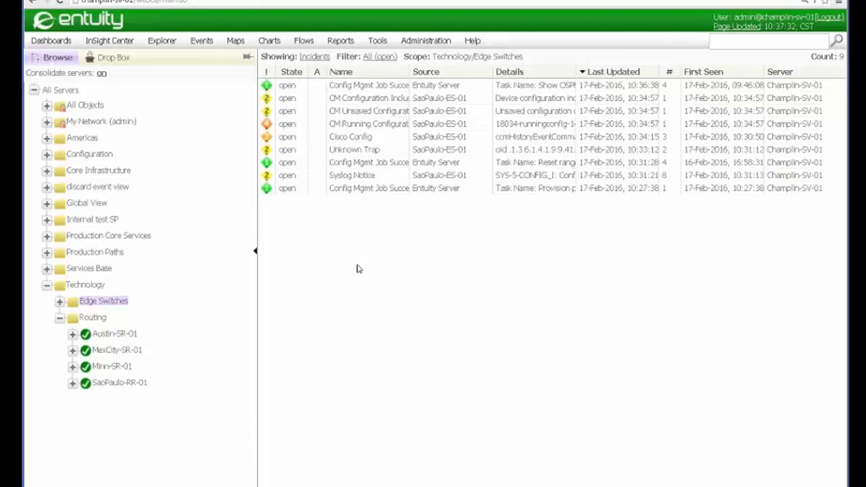
left_click(60, 301)
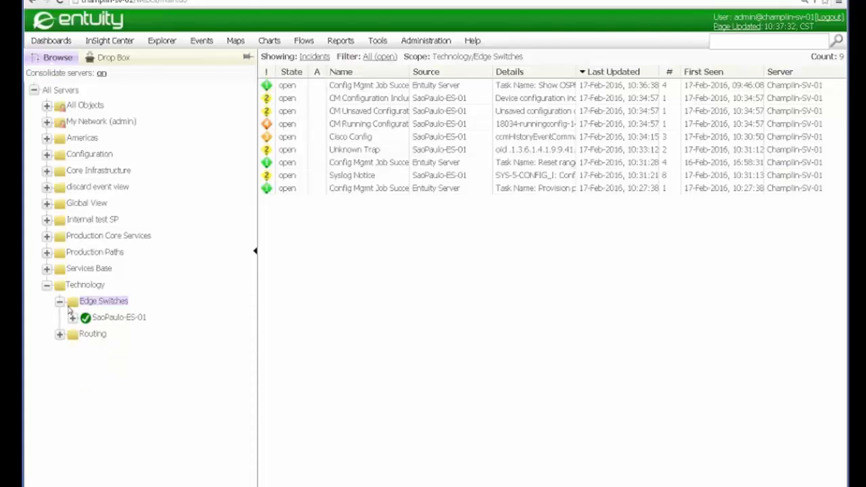
left_click(73, 318)
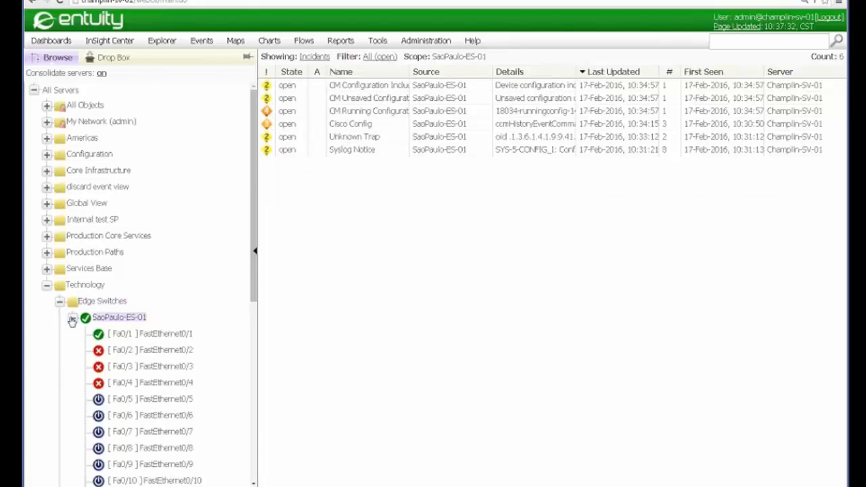
left_click(314, 57)
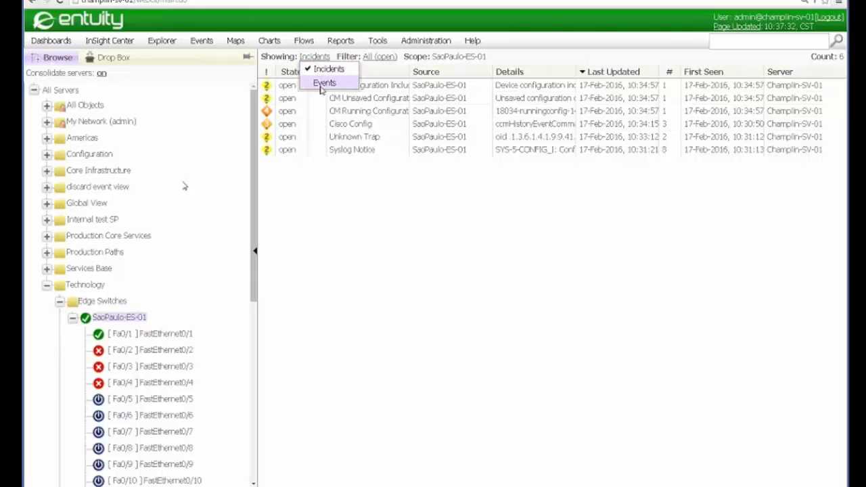
left_click(324, 83)
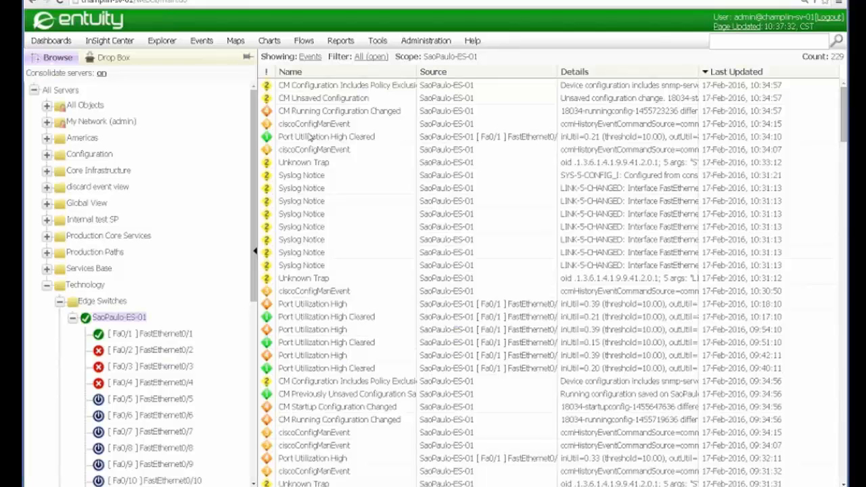
Run the Port down task on FastEthernet0/1 of SaoPaulo-ES-01 from its 10:18:10 Port Utilization High event
left_click(309, 138)
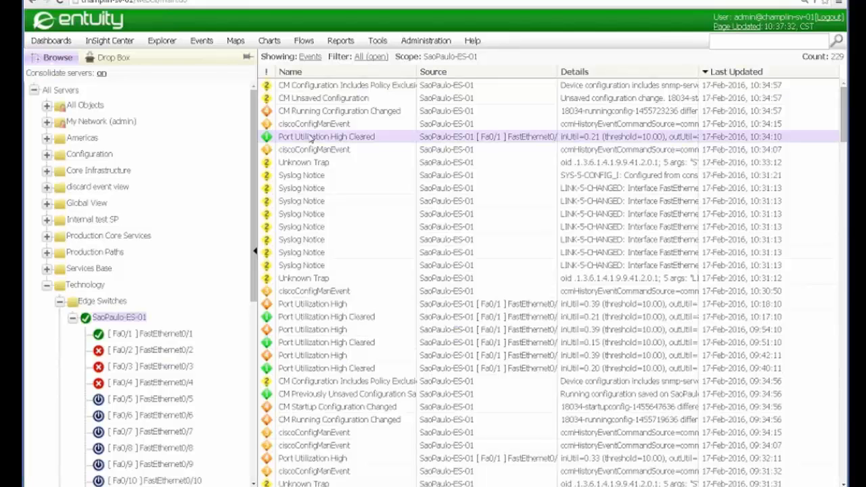
left_click(316, 306)
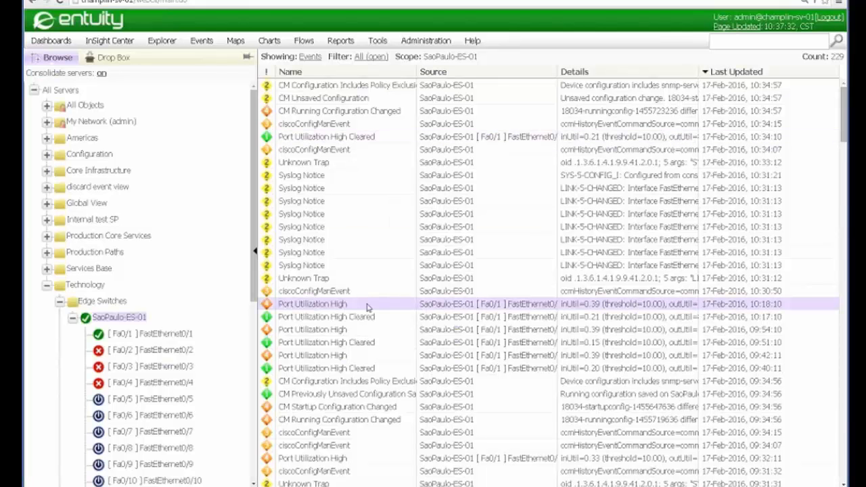
mouse_move(563, 308)
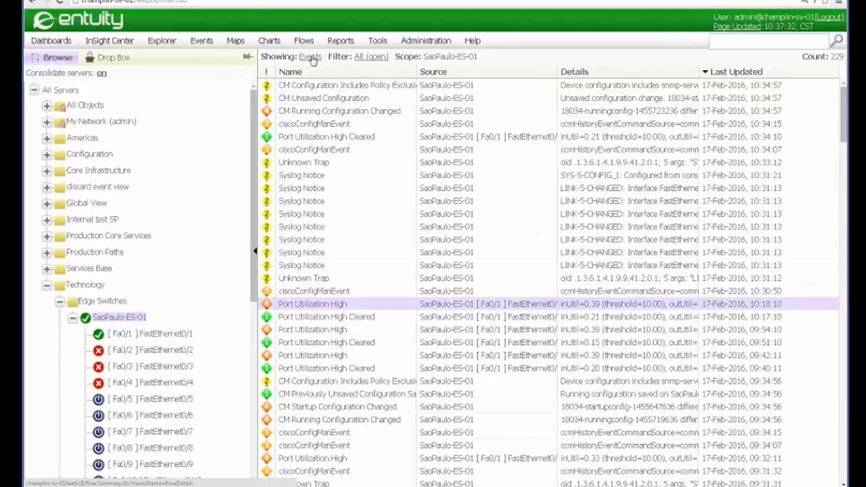
right_click(334, 306)
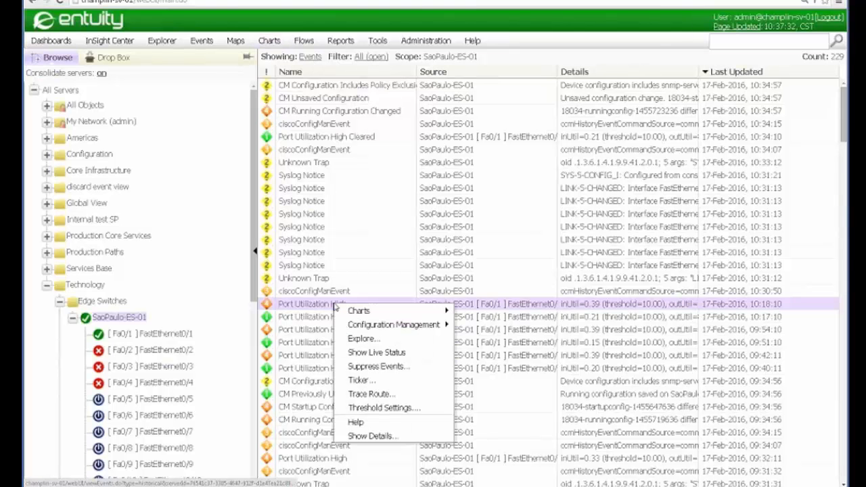
mouse_move(379, 327)
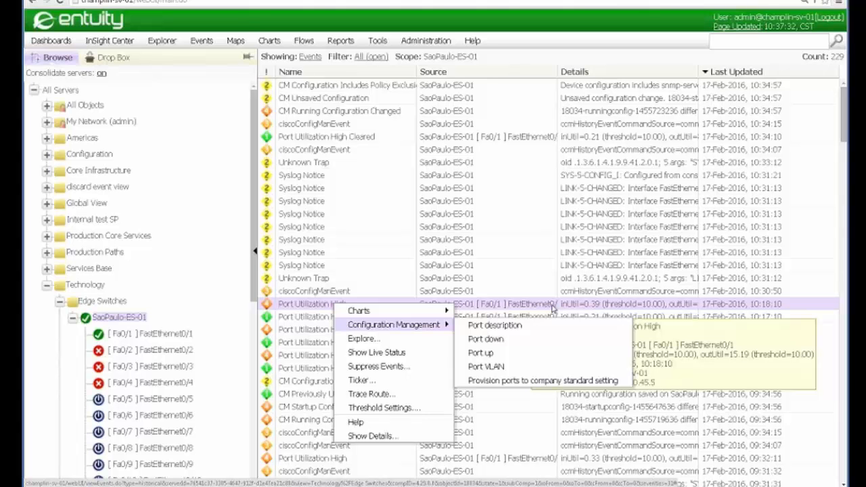
left_click(486, 341)
left_click(550, 280)
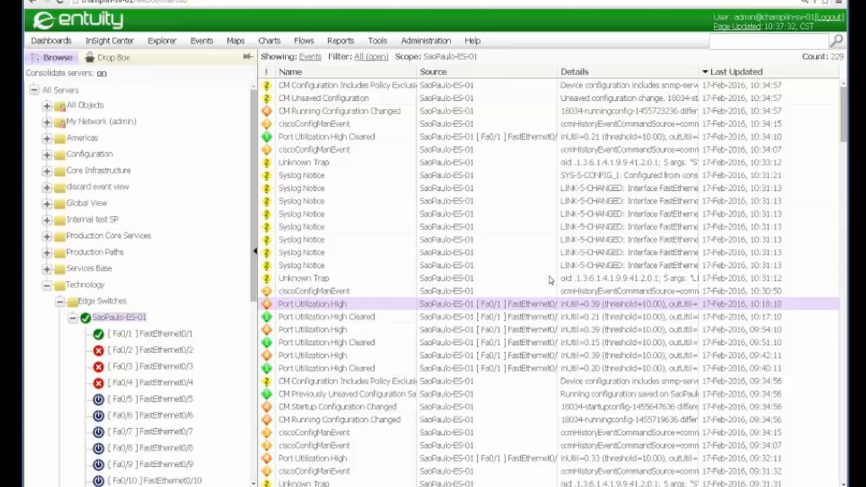
Examine the newest syslog and Port Down events in the SaoPaulo-ES-01 event list
mouse_move(547, 280)
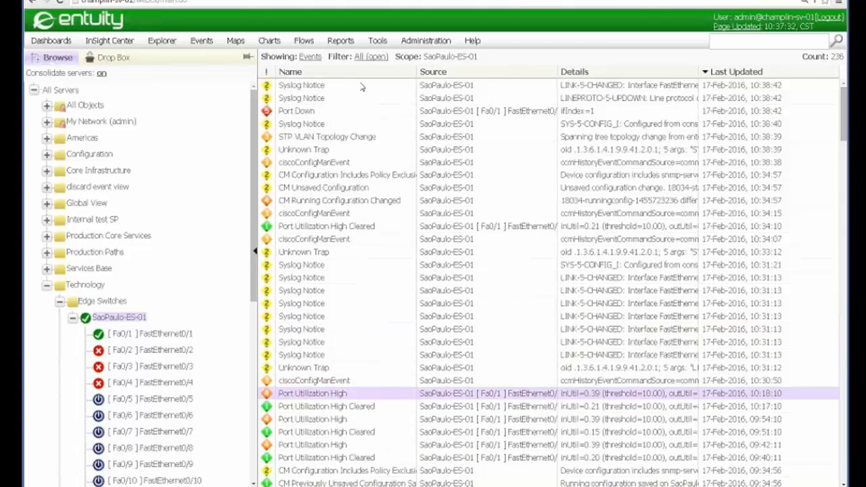
left_click(362, 87)
mouse_move(418, 274)
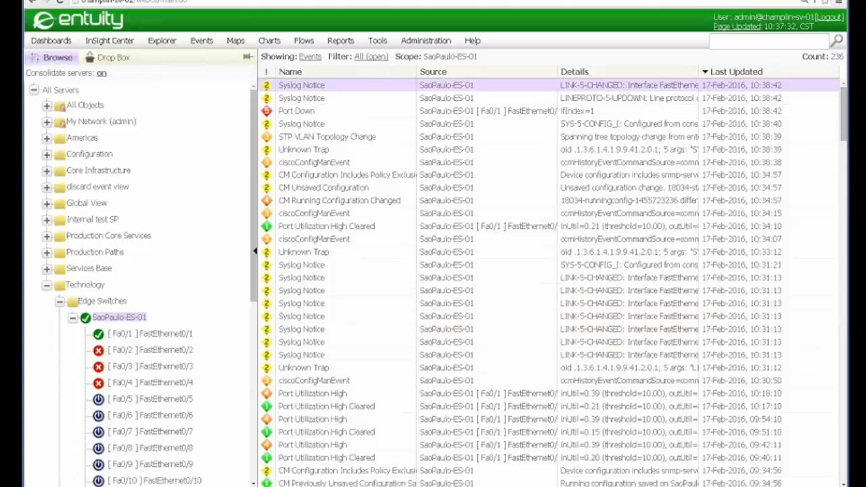
left_click(489, 111)
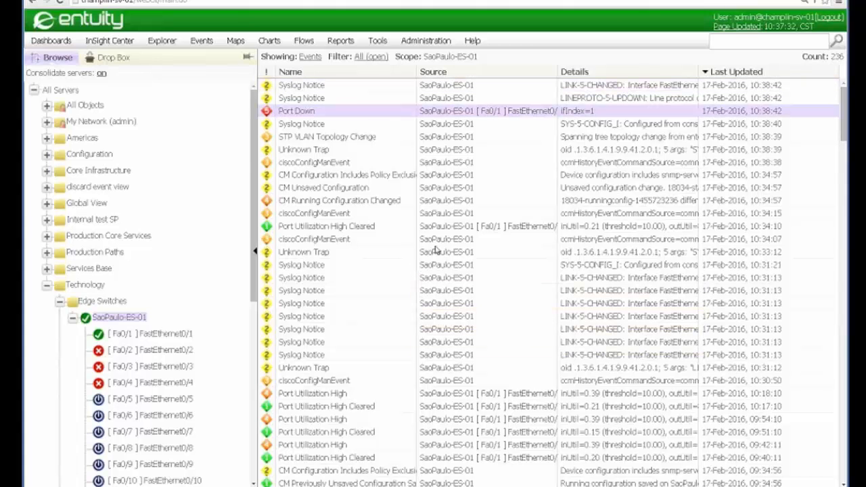
mouse_move(436, 250)
Compare the running and startup configurations of SaoPaulo-ES-01 archived at 10:33 on 17 Feb 2016 and review their differences
left_click(72, 318)
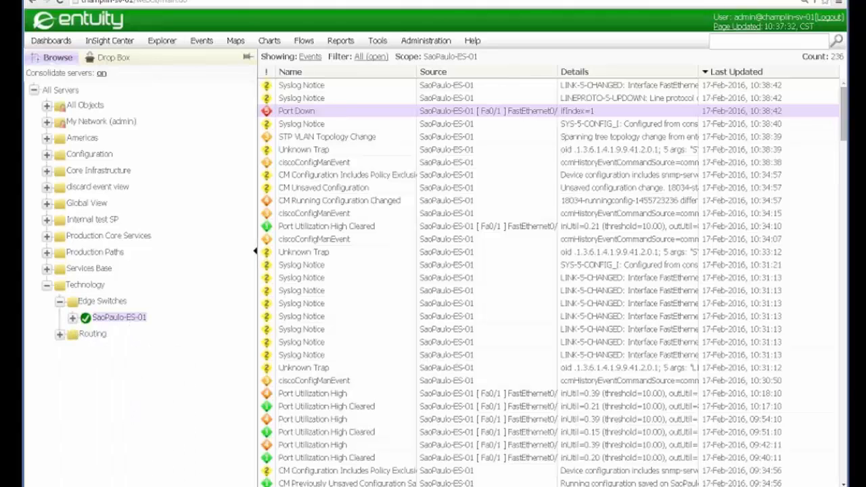
left_click(162, 42)
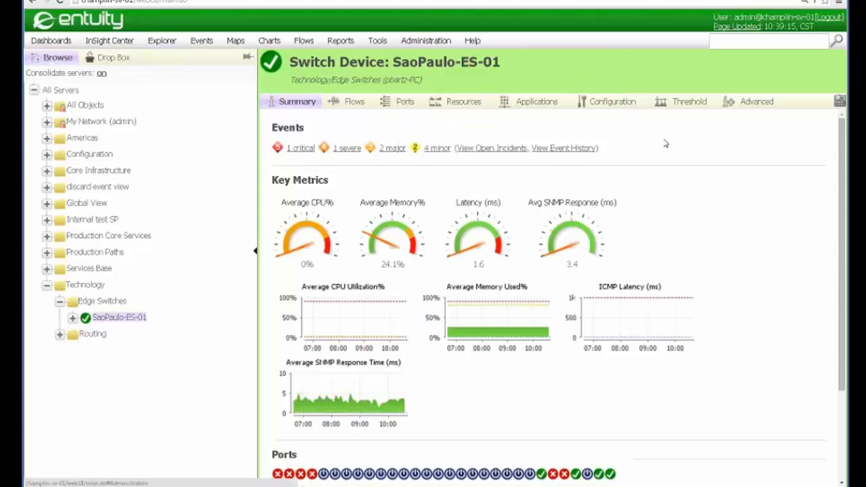
left_click(610, 102)
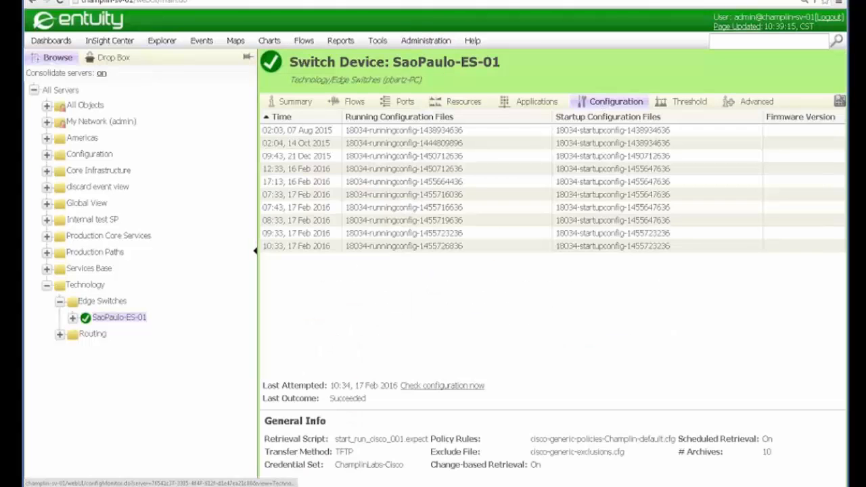
right_click(444, 247)
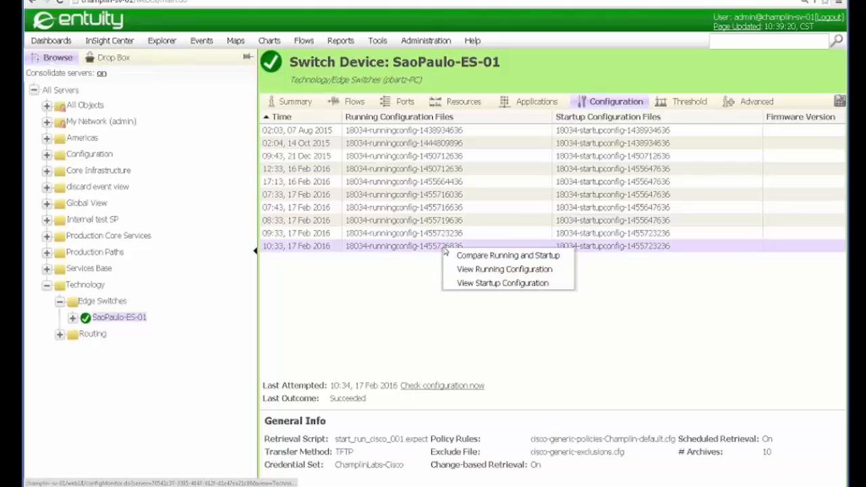
left_click(478, 254)
scroll(416, 271, "down", 5)
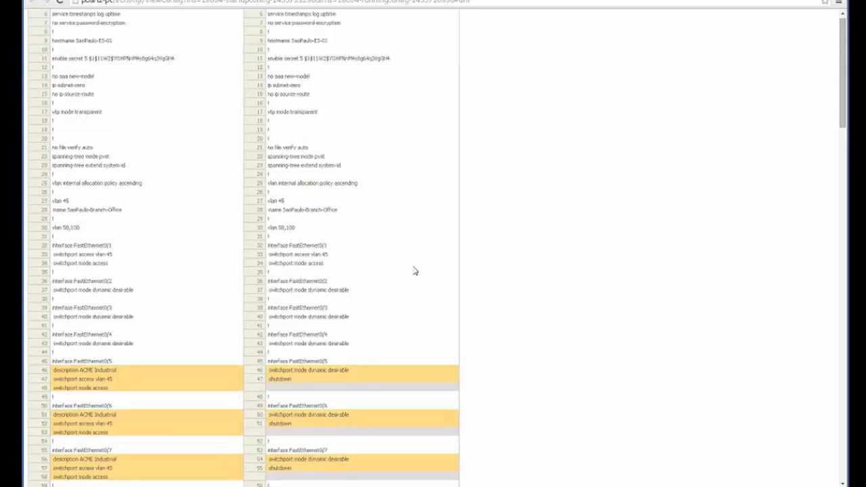
scroll(414, 271, "up", 3)
scroll(414, 270, "up", 3)
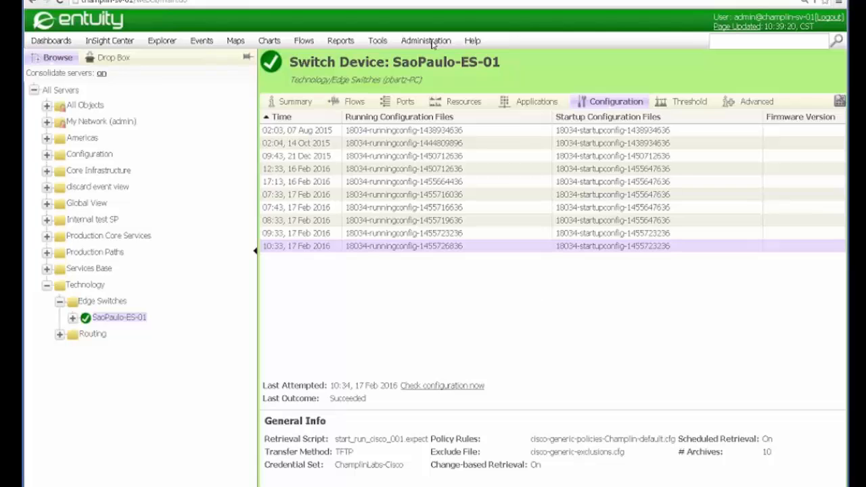
Review the general and advanced settings of the Reset range of ports to default task and close them without changes
mouse_move(426, 40)
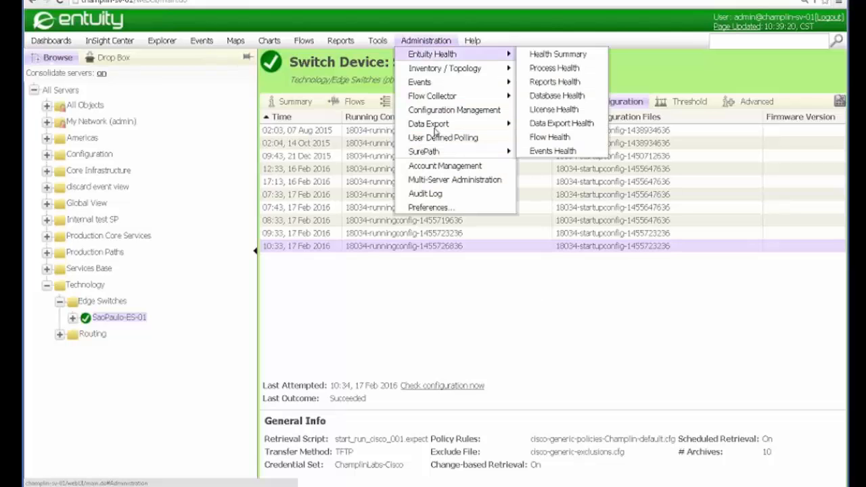
left_click(450, 111)
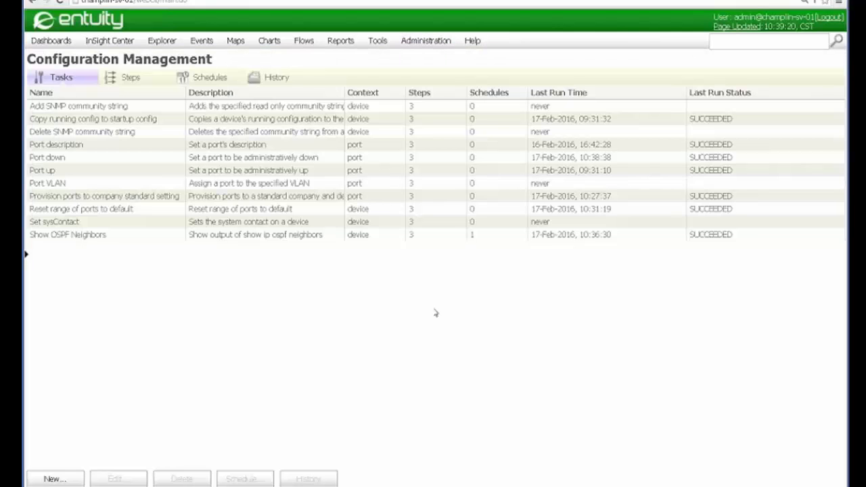
left_click(102, 208)
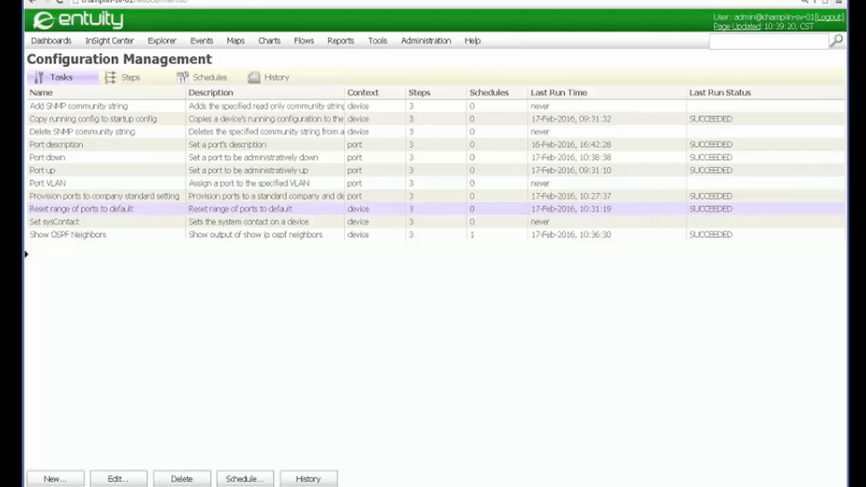
left_click(118, 480)
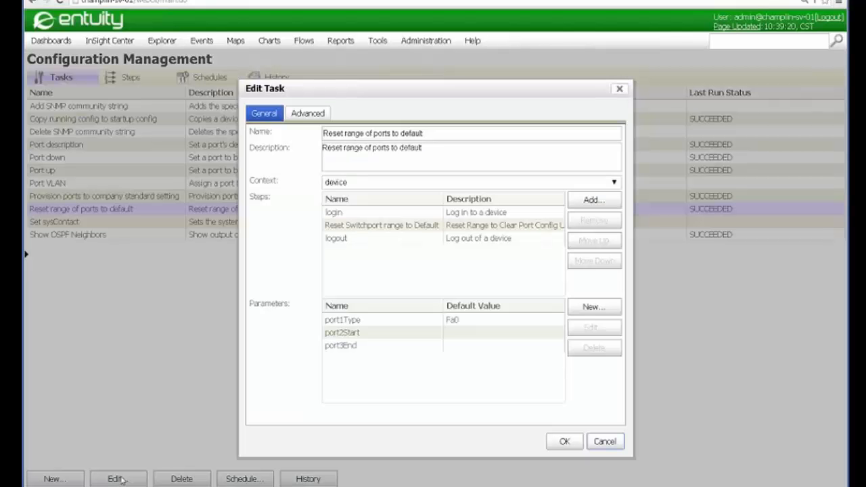
left_click(298, 114)
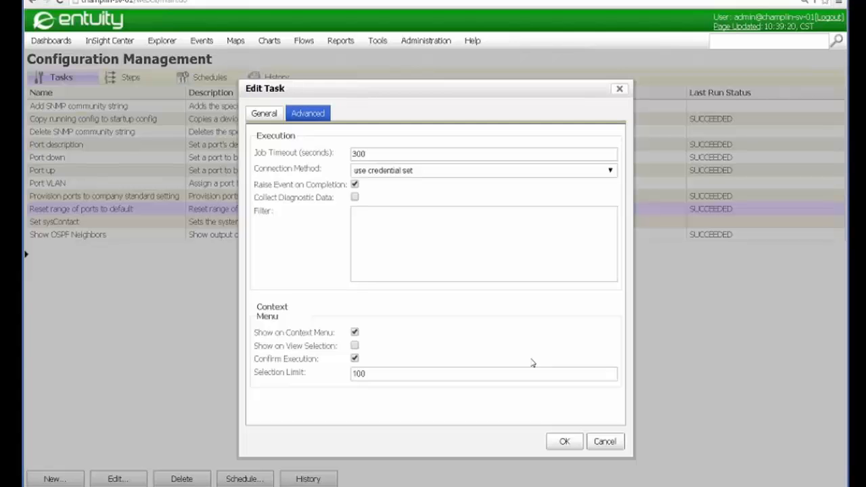
left_click(566, 442)
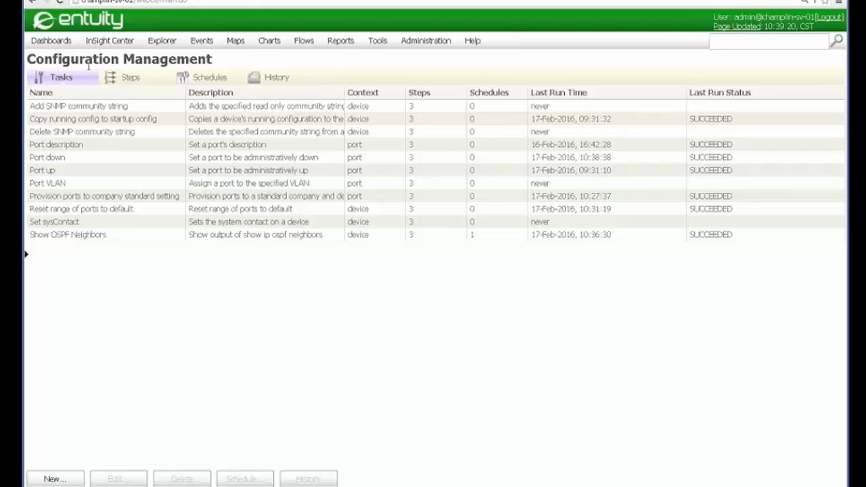
Browse to port FastEthernet0/23 of SaoPaulo-ES-01 in the Explorer, open its summary and show the actions available for it
left_click(161, 40)
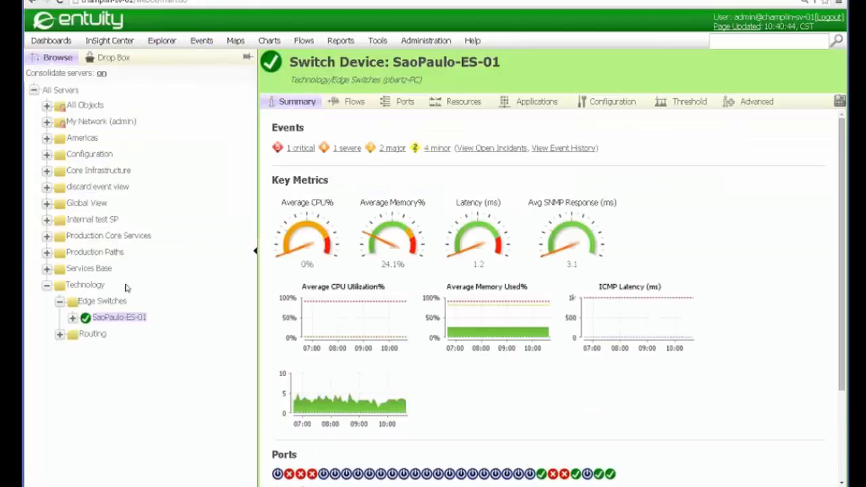
left_click(72, 318)
scroll(162, 400, "down", 3)
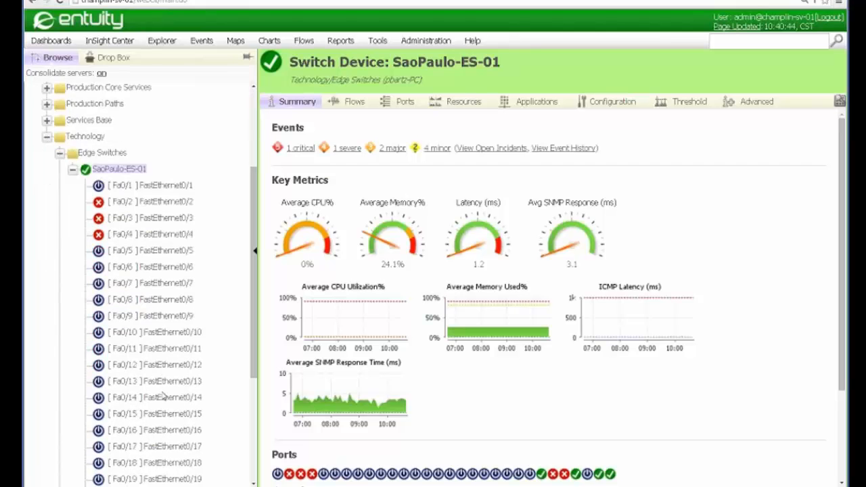
scroll(162, 398, "down", 3)
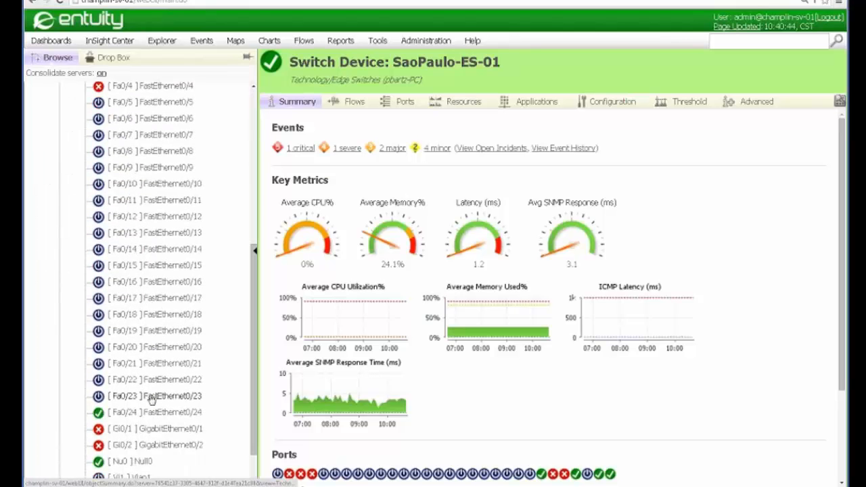
left_click(152, 398)
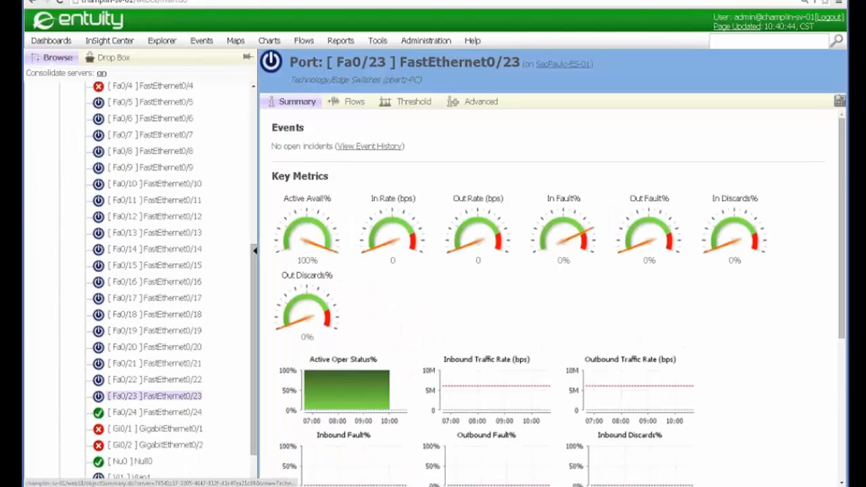
right_click(164, 396)
mouse_move(241, 403)
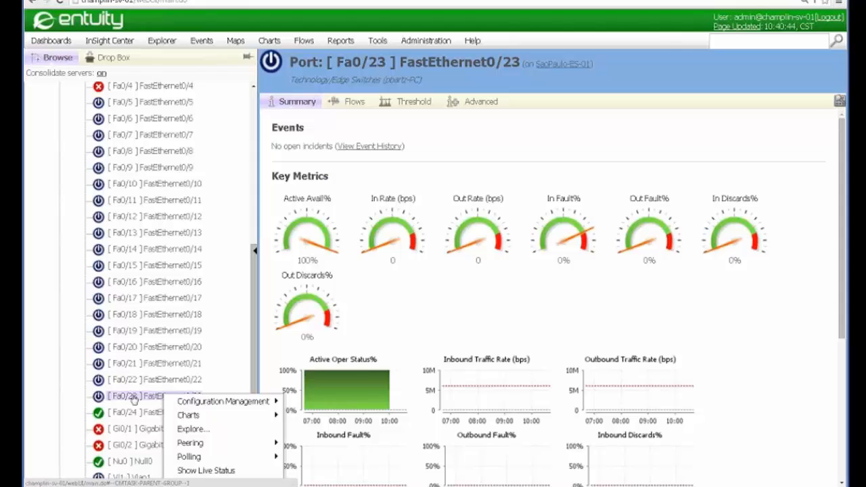
Start the Reset range of ports to default task on SaoPaulo-ES-01, review its port type, start and end parameters, and cancel it
scroll(134, 399, "up", 3)
right_click(111, 220)
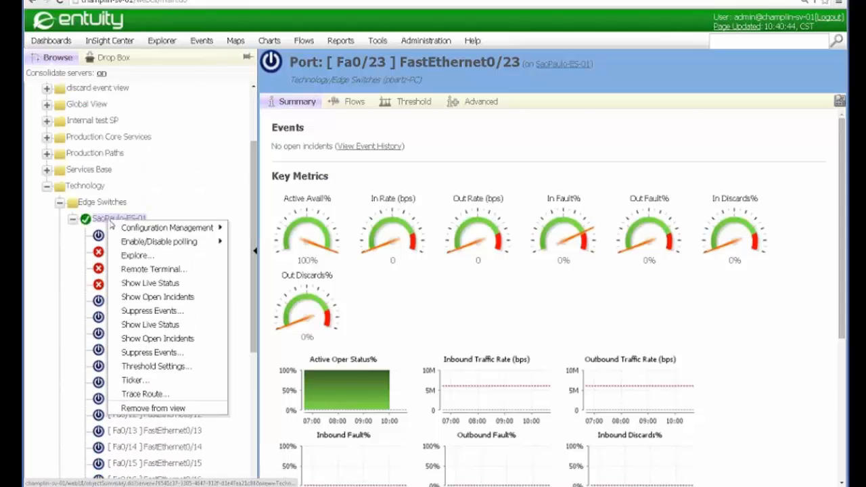
mouse_move(176, 243)
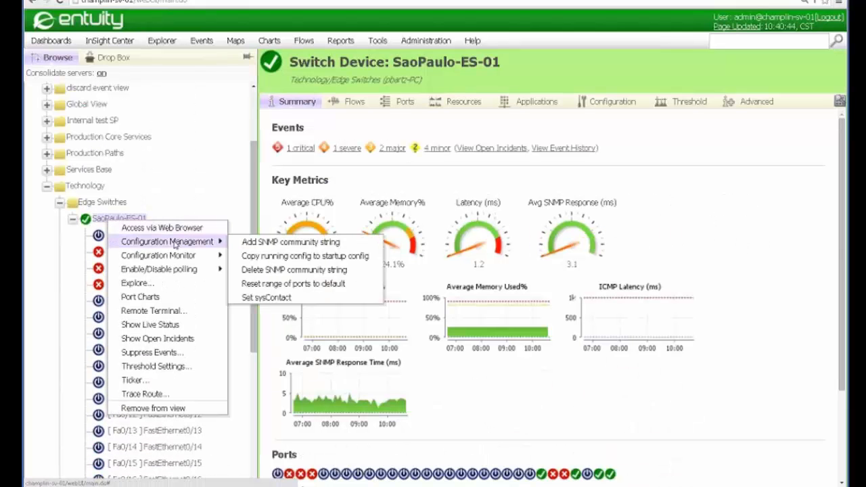
left_click(295, 285)
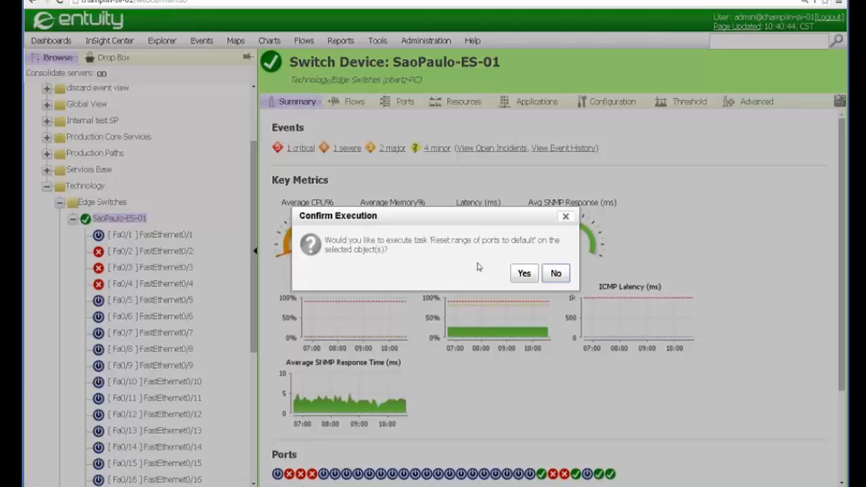
left_click(524, 274)
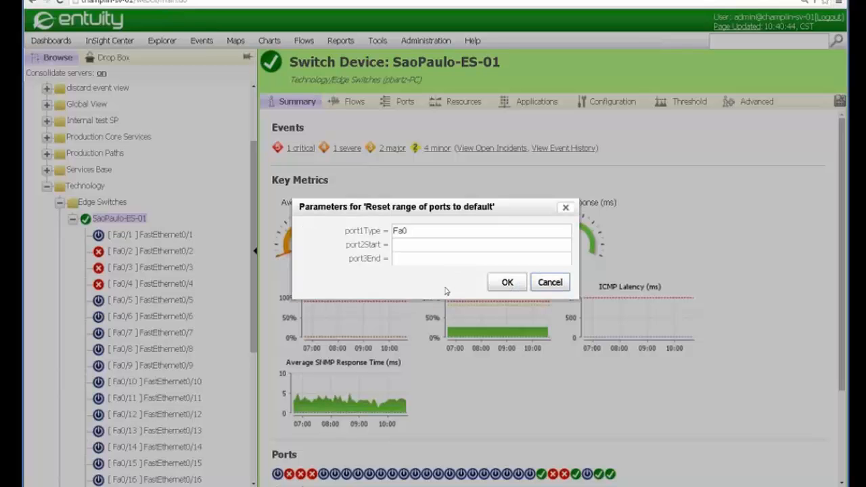
left_click(550, 283)
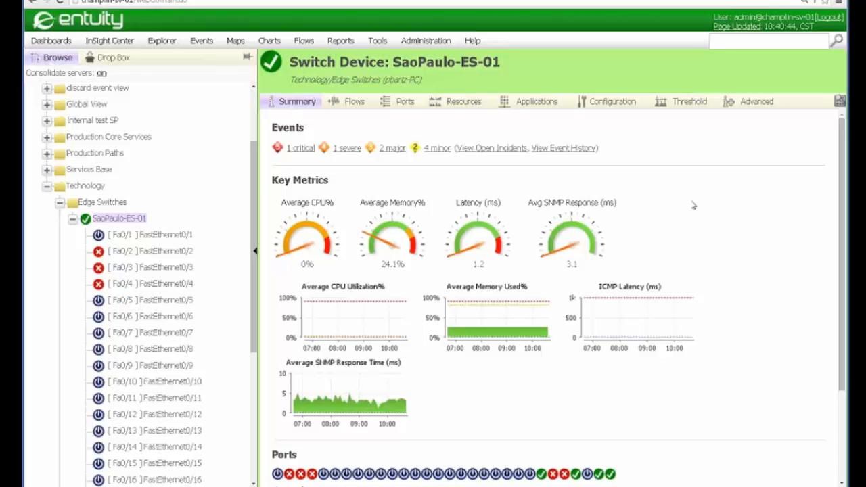
Open the custom dashboard that shows the path discovery from Brazil Branch to Mexico City Data Center
left_click(49, 41)
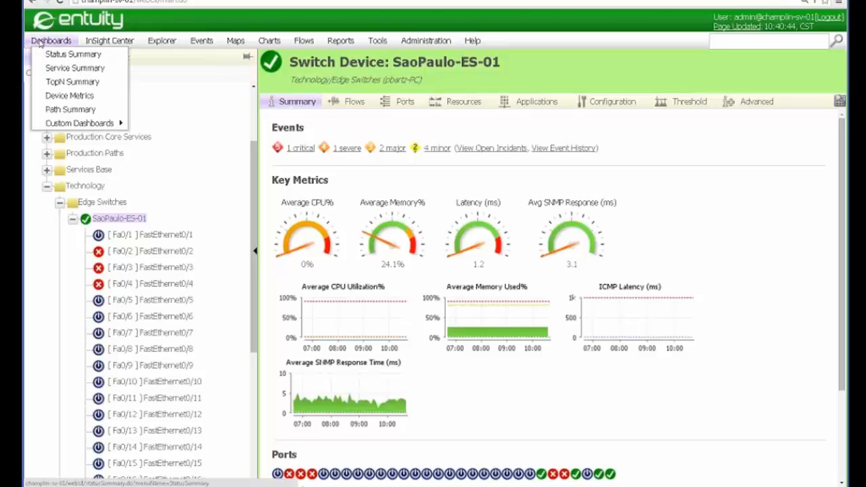
mouse_move(59, 125)
left_click(169, 124)
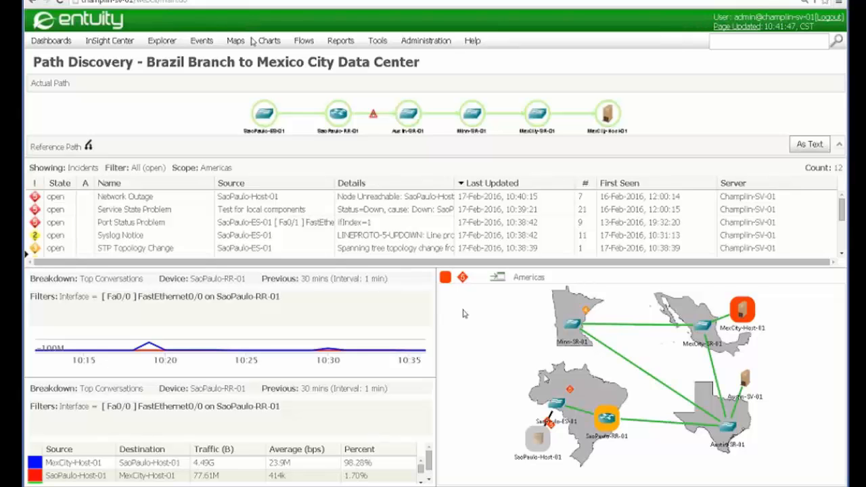
Review the configuration management tasks offered for Minn-SR-01 on the Americas map and the configuration-related incidents further down the incident list
right_click(571, 327)
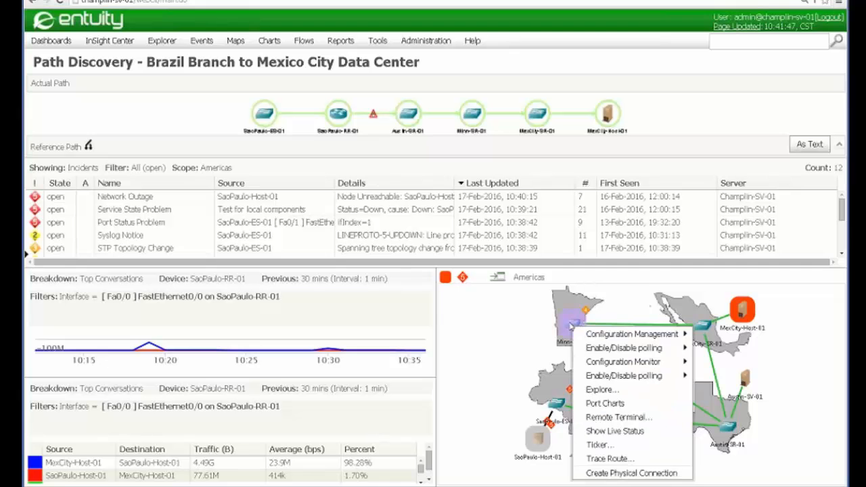
mouse_move(608, 350)
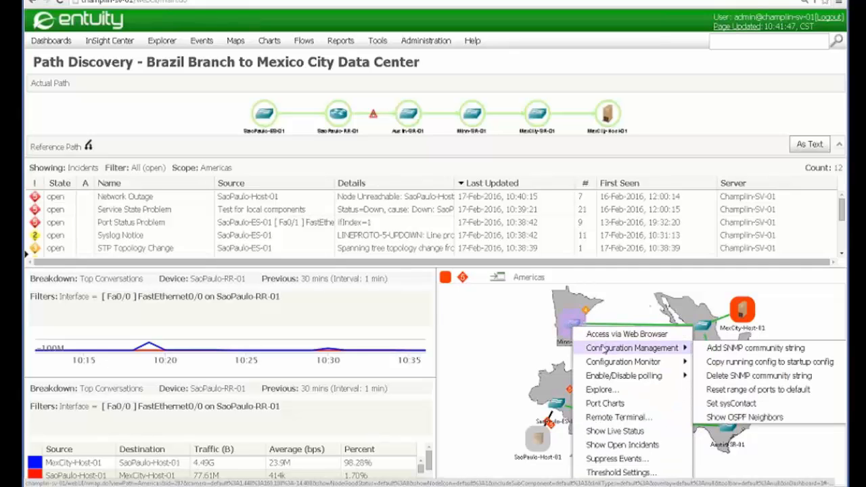
left_click(493, 333)
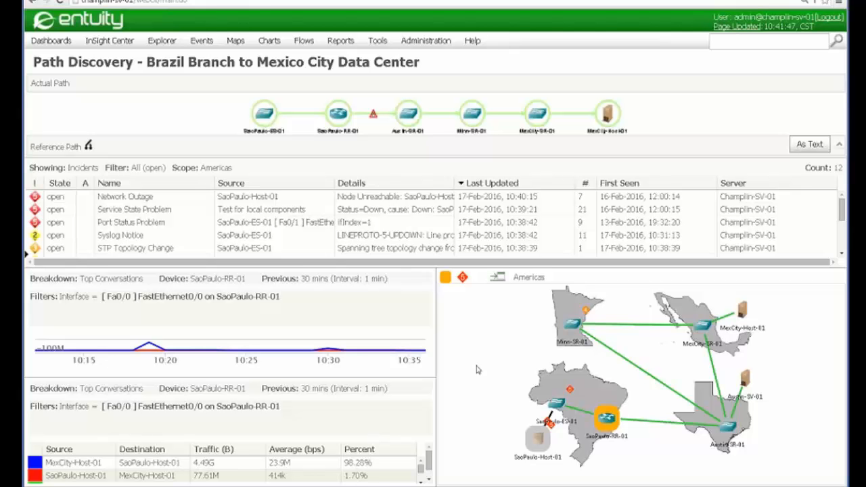
left_click_drag(842, 214, 839, 231)
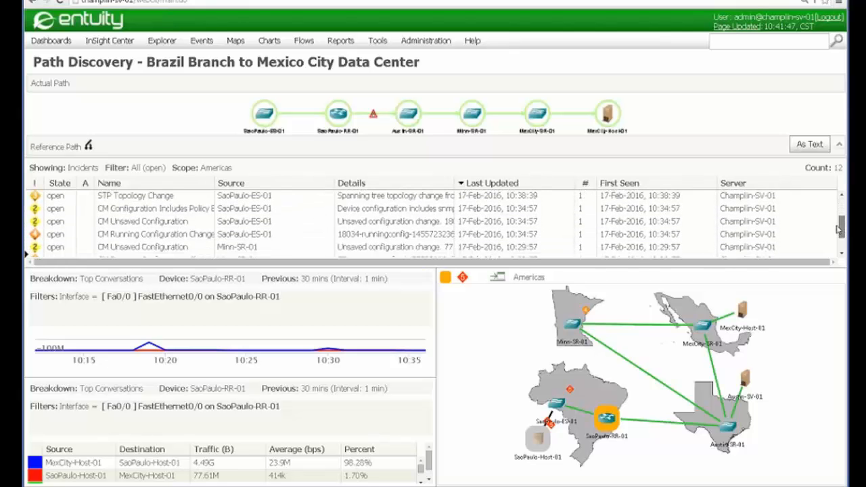
mouse_move(836, 229)
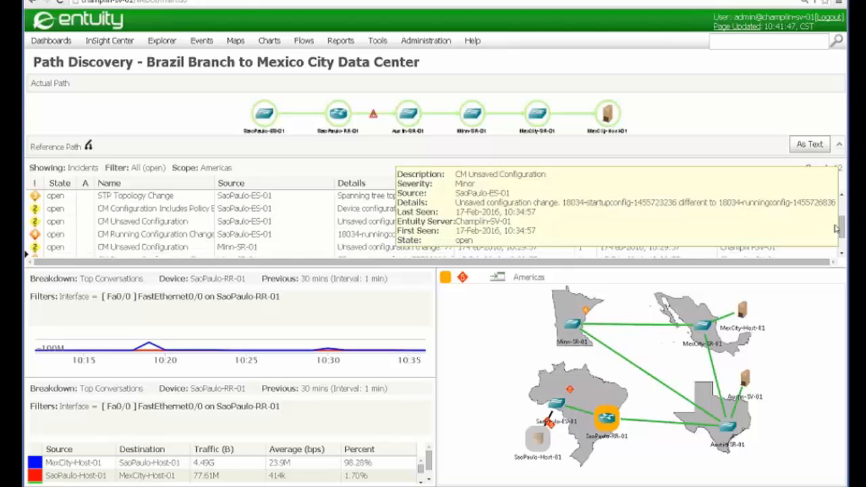